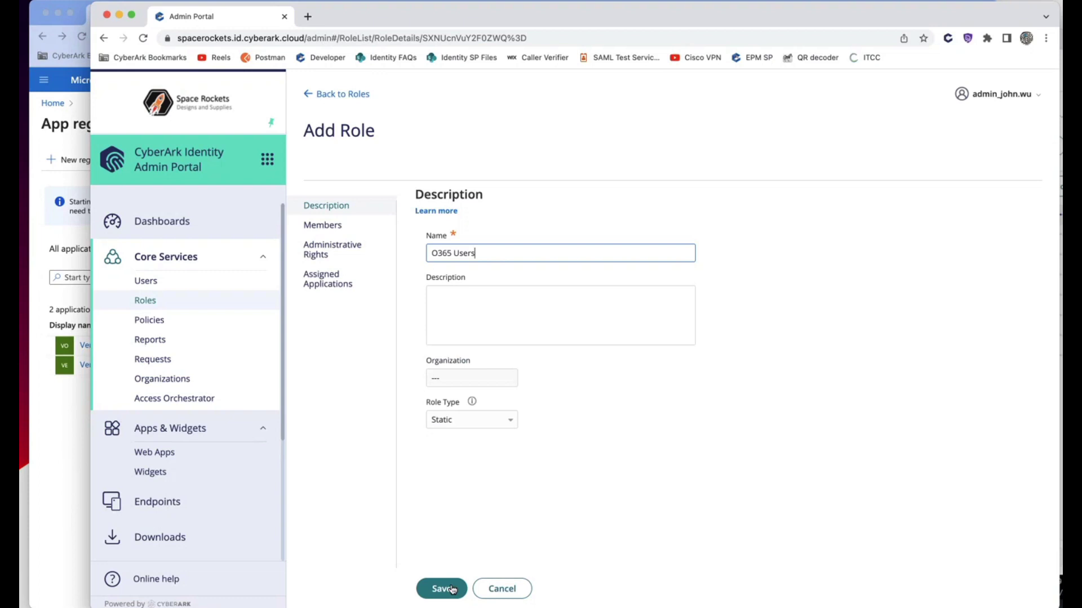
- Save the new static role 'O365 Users' and go to the Web Apps list
left_click(452, 589)
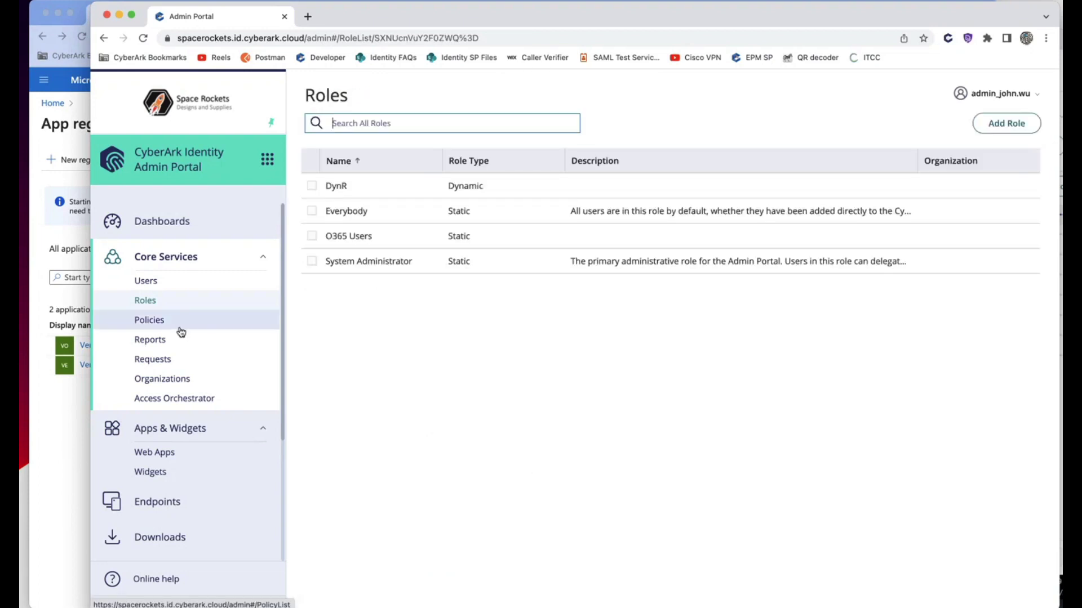
left_click(182, 450)
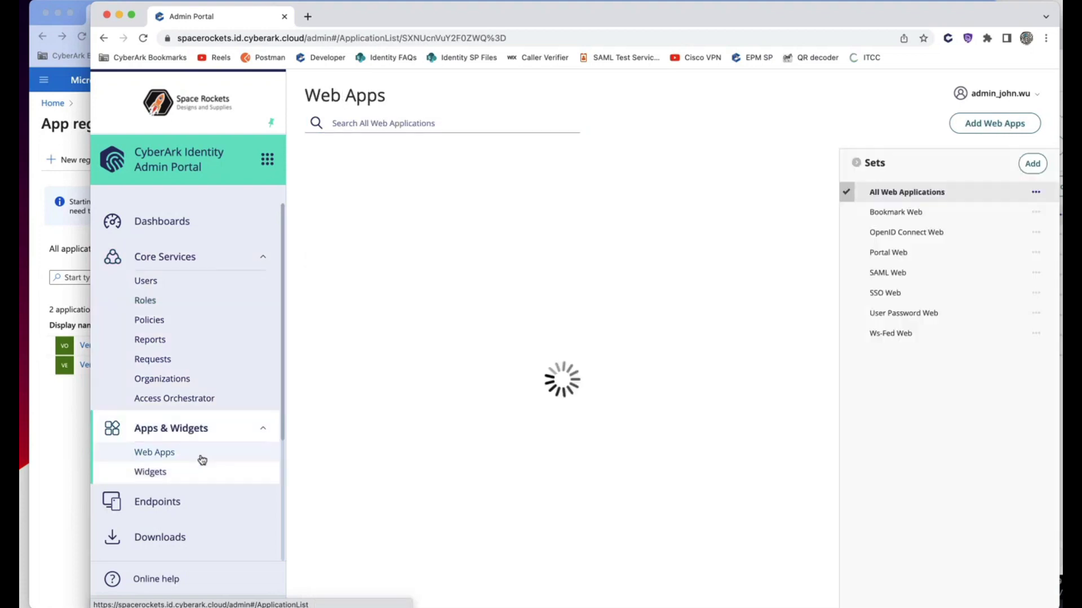
- Add Office 365 (WS-Fed + Provisioning) from the web app catalog, searching '365'
left_click(984, 129)
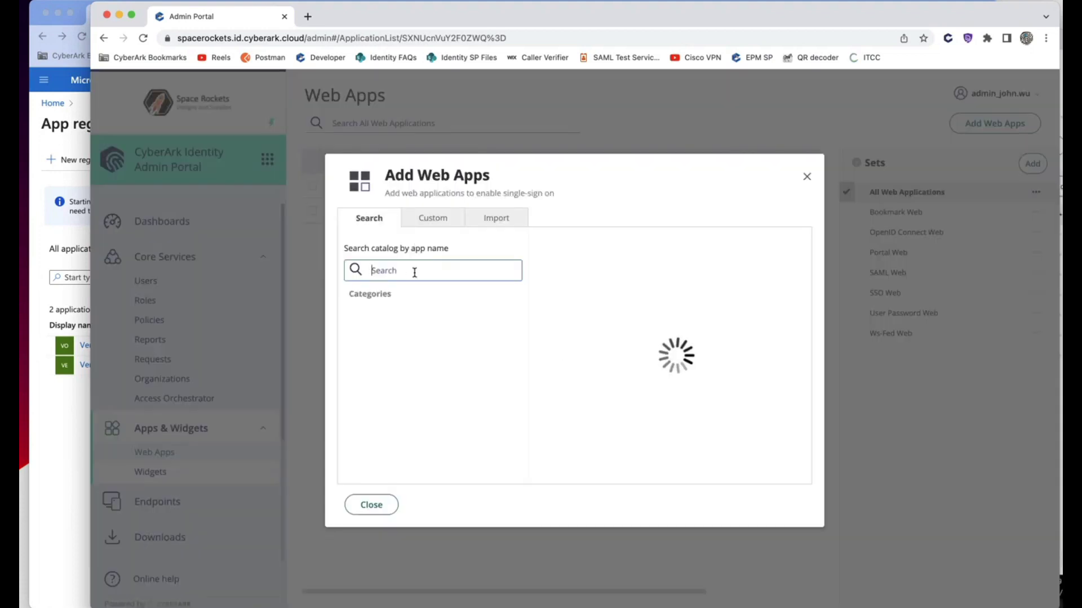
type("365")
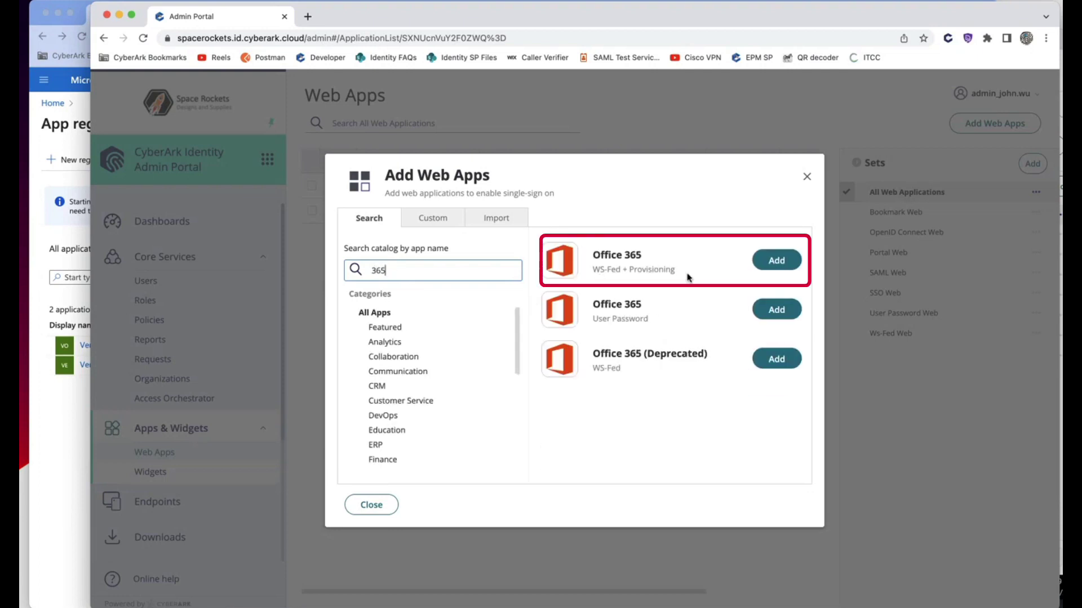
left_click(787, 265)
left_click(532, 449)
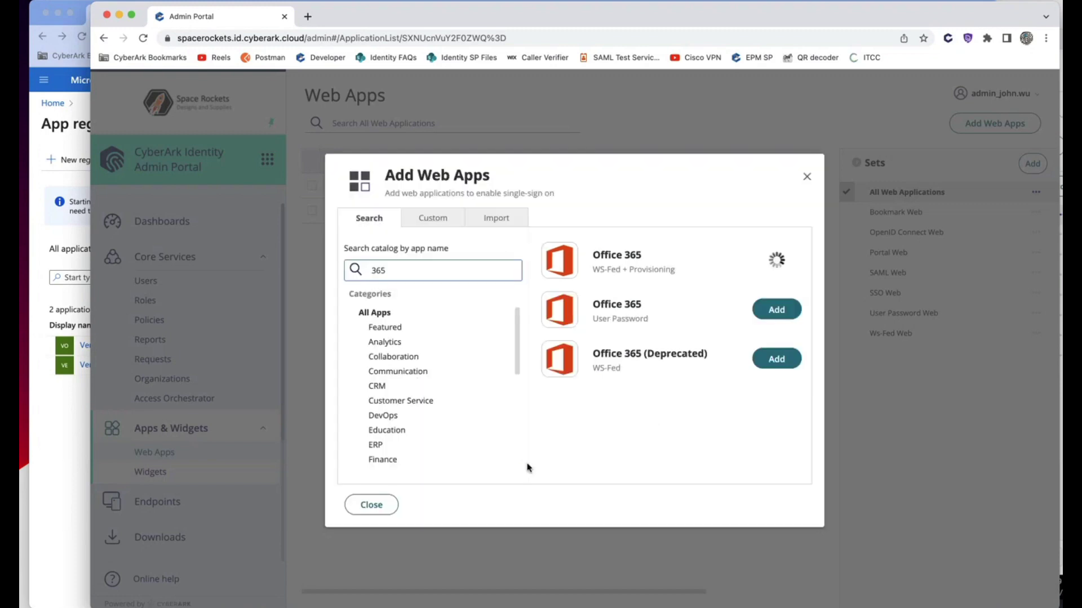
- Set the new Office 365 app to Token Based Authentication, then return to the Azure portal
left_click(385, 510)
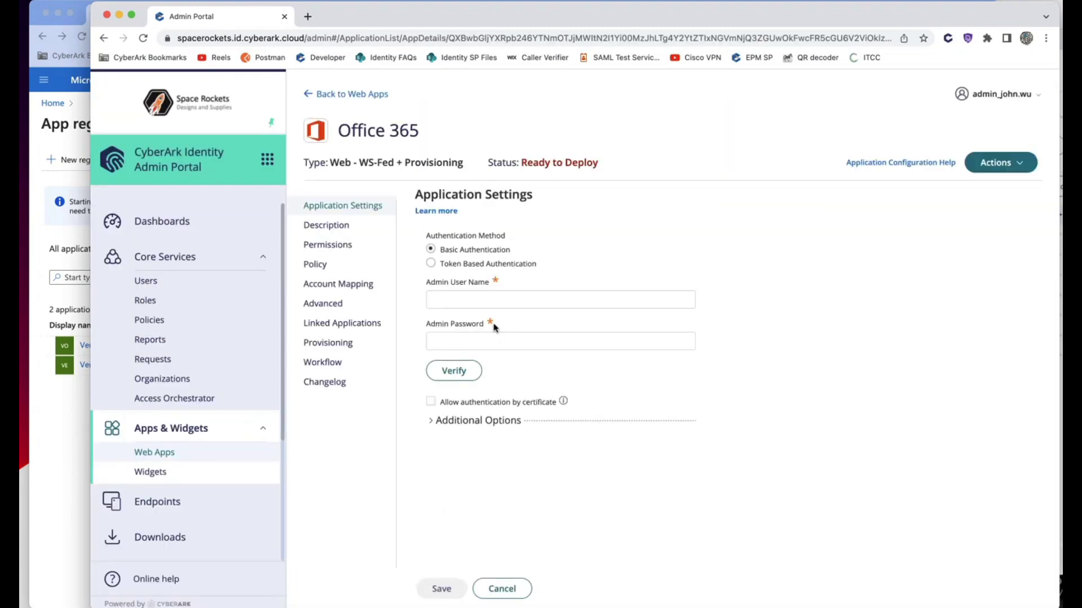
left_click(444, 263)
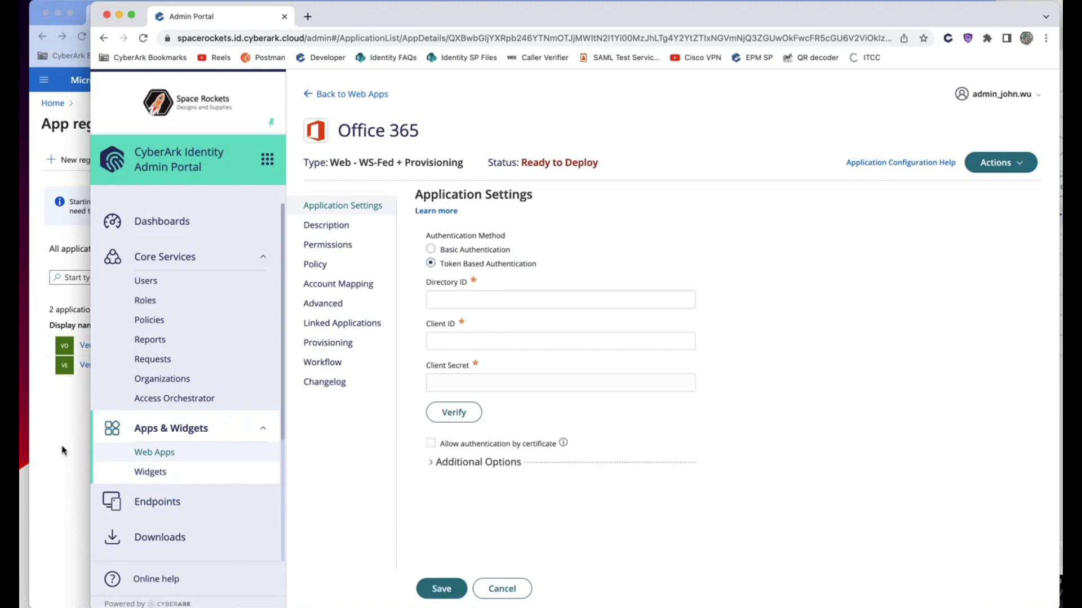
left_click(62, 103)
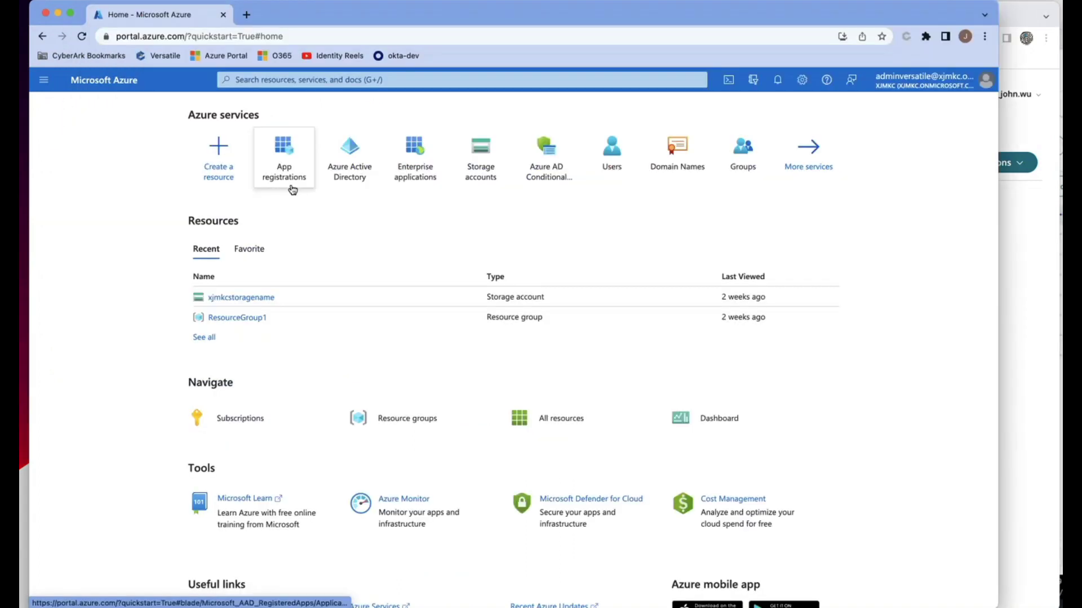
- Open App registrations by searching Azure services for 'app'
mouse_move(297, 203)
left_click(262, 80)
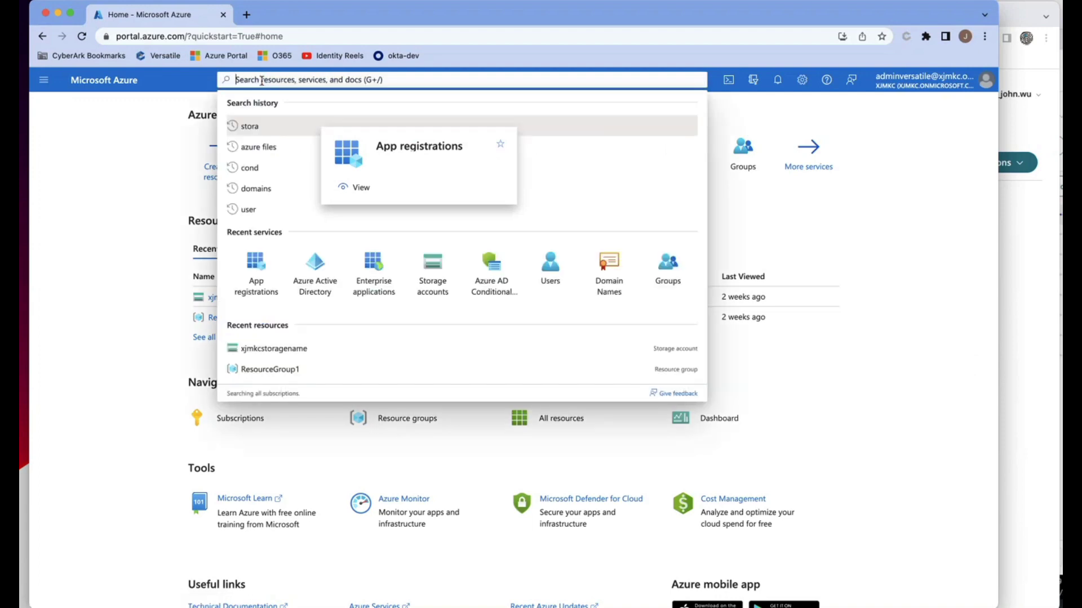
type("app")
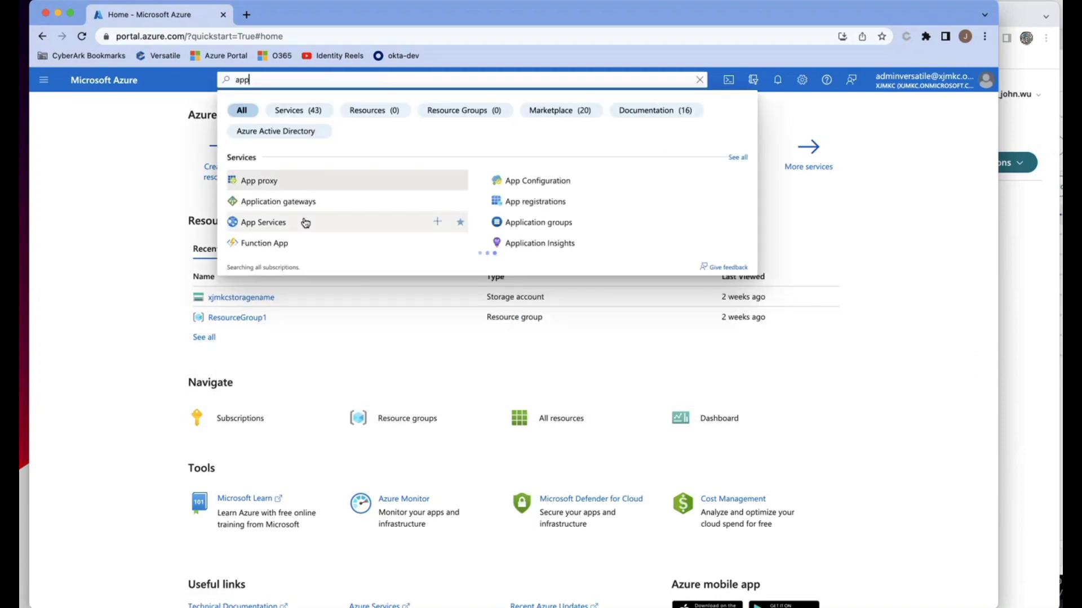
left_click(532, 201)
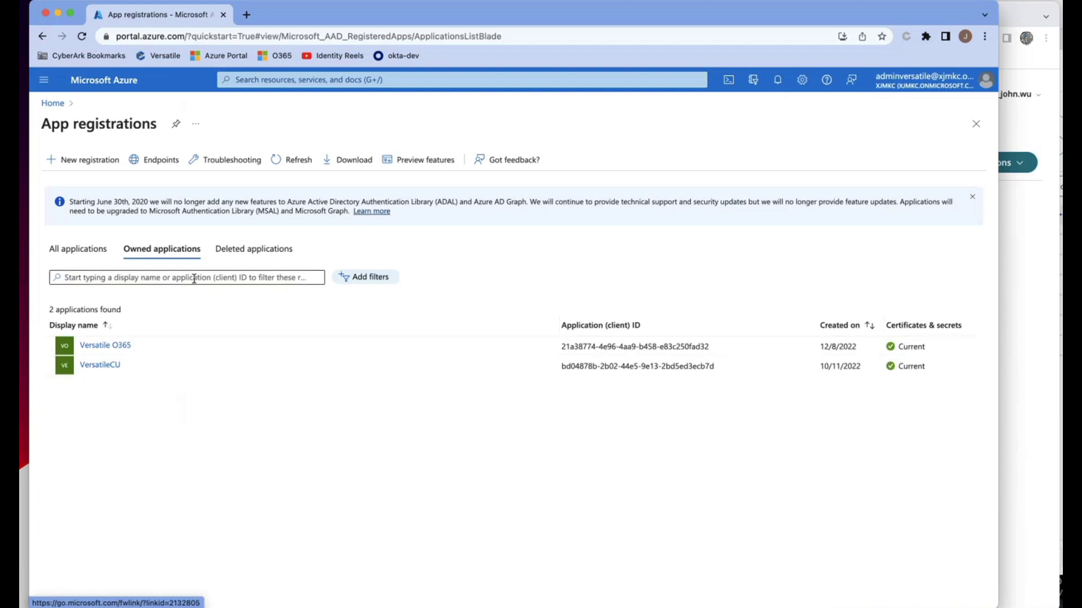
- Register a new single-tenant application named 'Spacerockets O365'
left_click(80, 165)
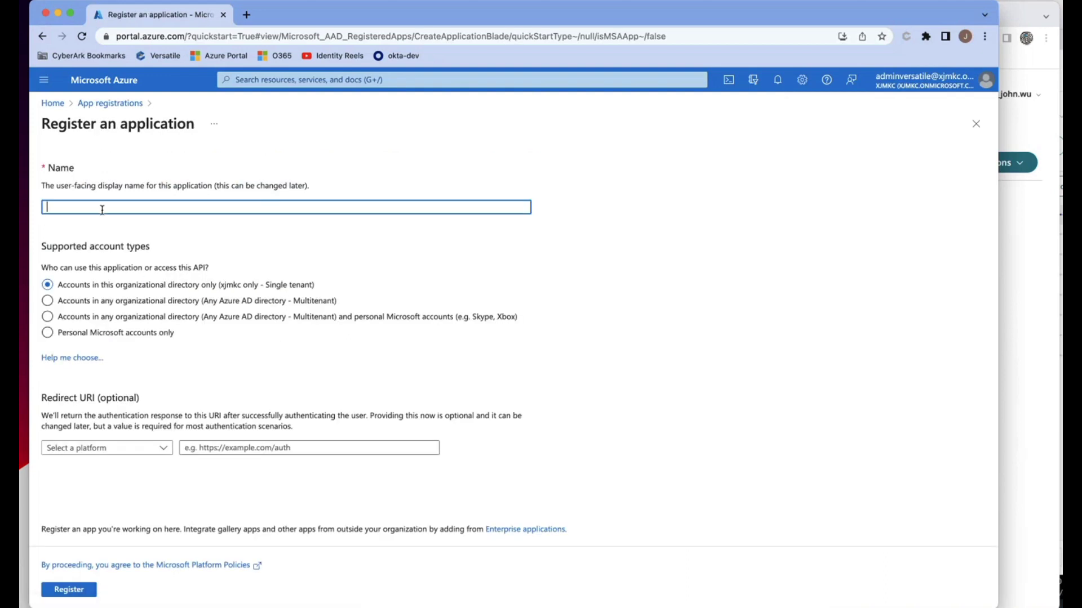
type("Spacerockets O365")
left_click(82, 594)
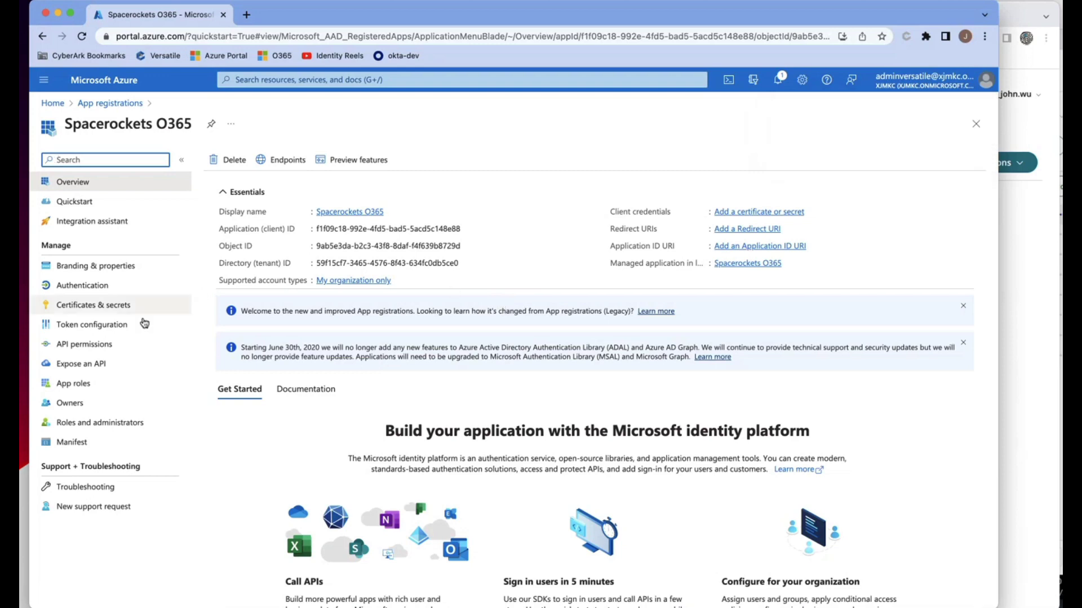
left_click(101, 305)
- Create client secret 'O365 secret' expiring in 365 days and copy its value
left_click(235, 346)
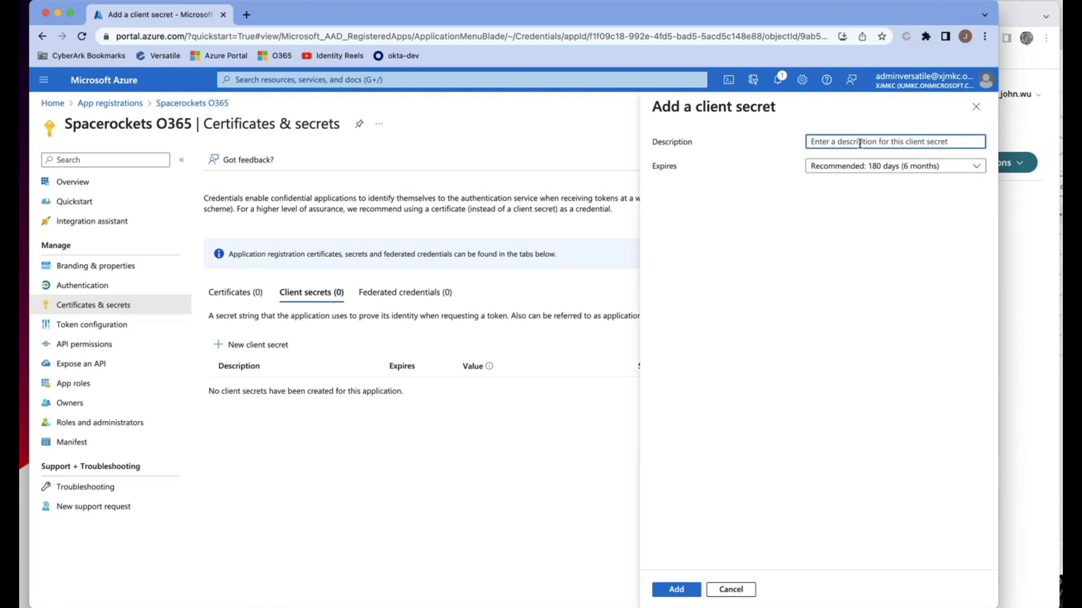
type("O365")
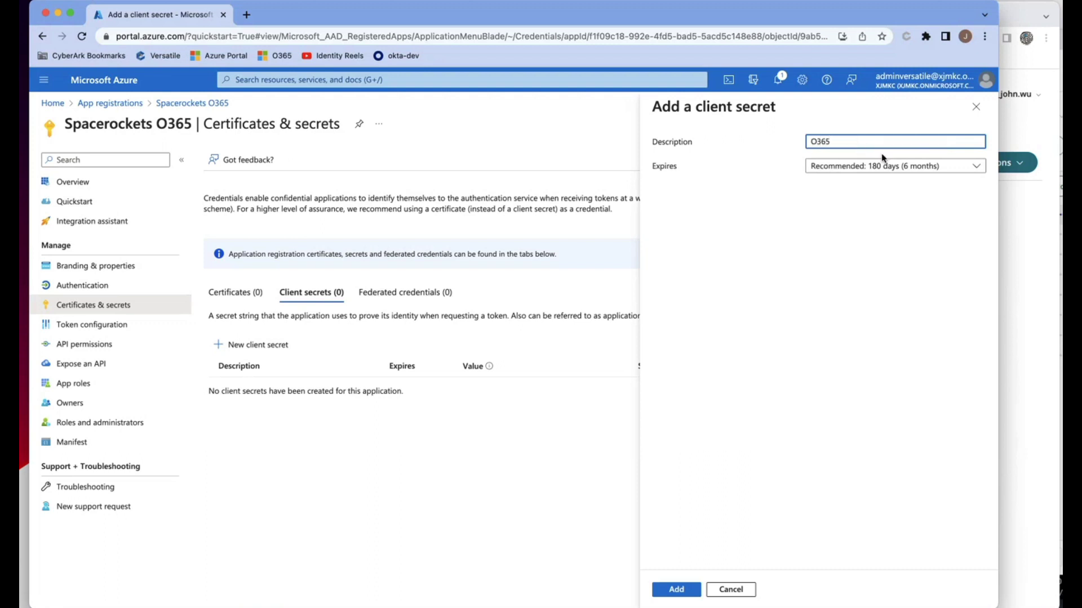
type(" secret")
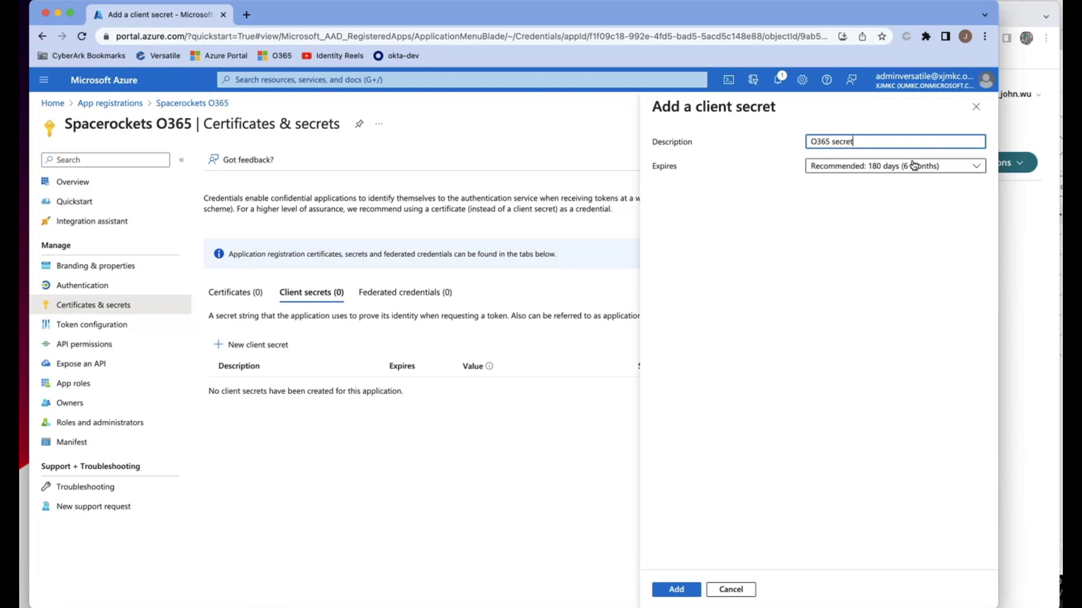
left_click(914, 165)
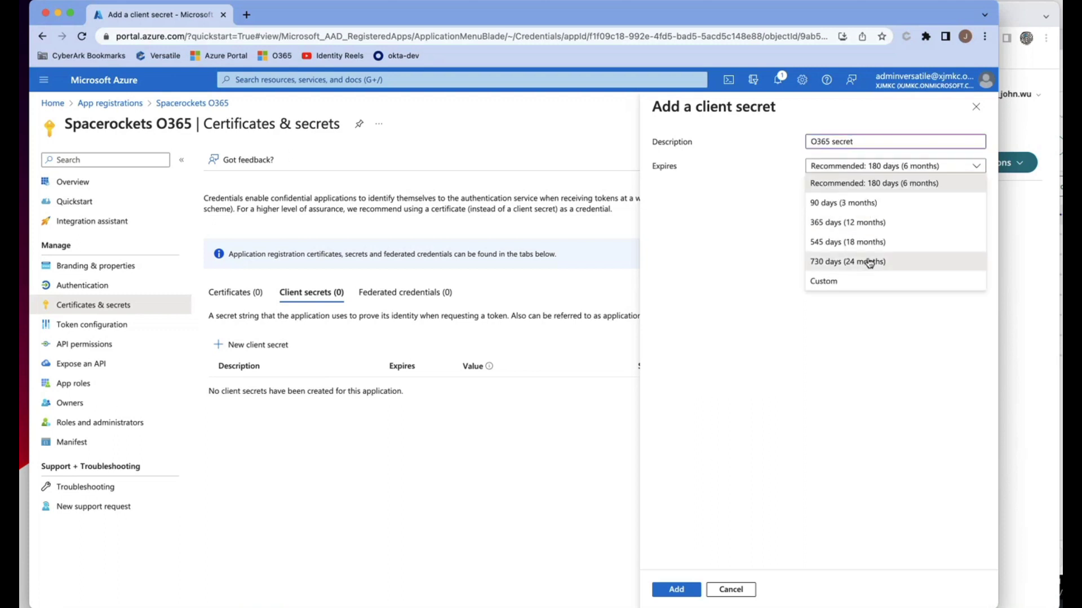
left_click(874, 222)
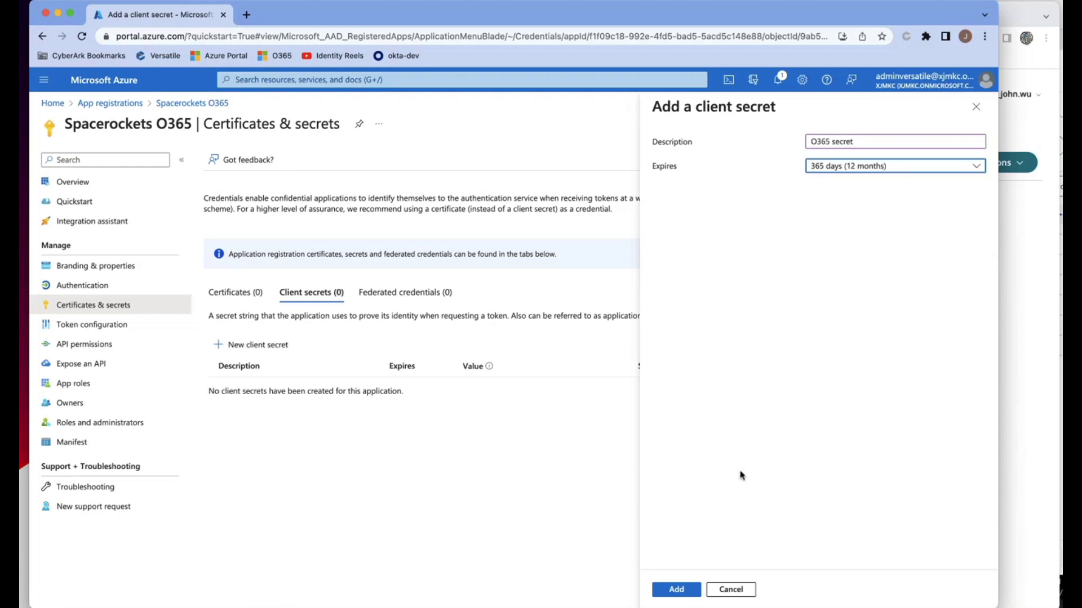
left_click(675, 590)
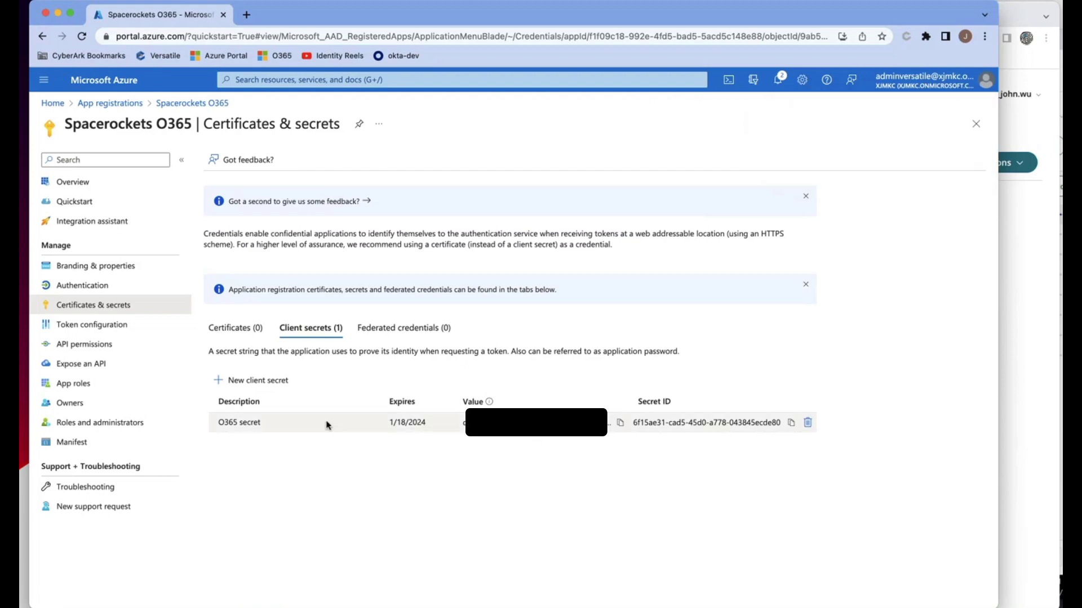
left_click(621, 423)
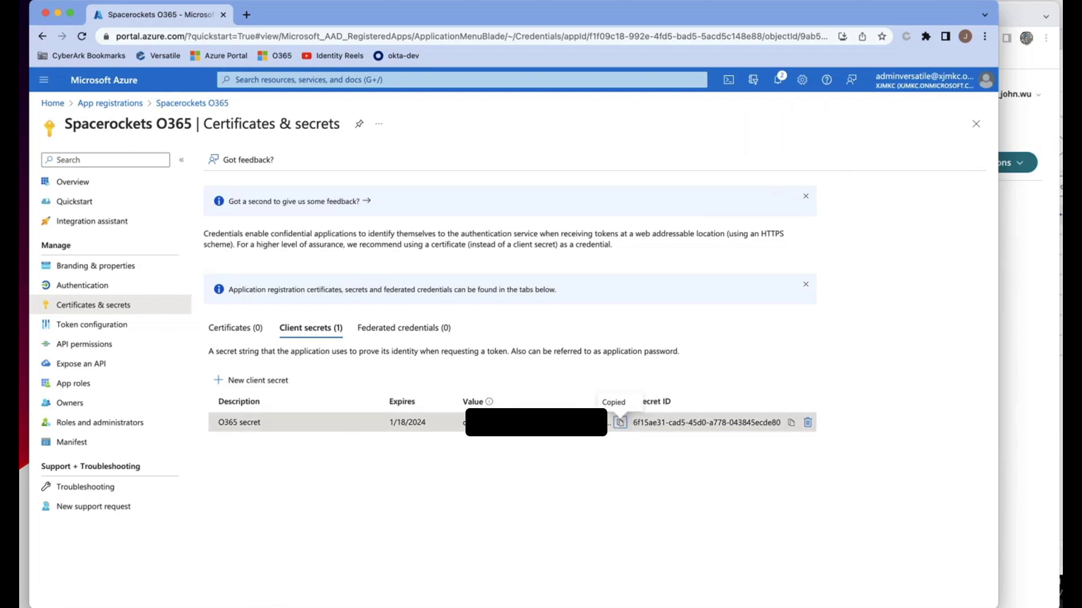
key("super+grave")
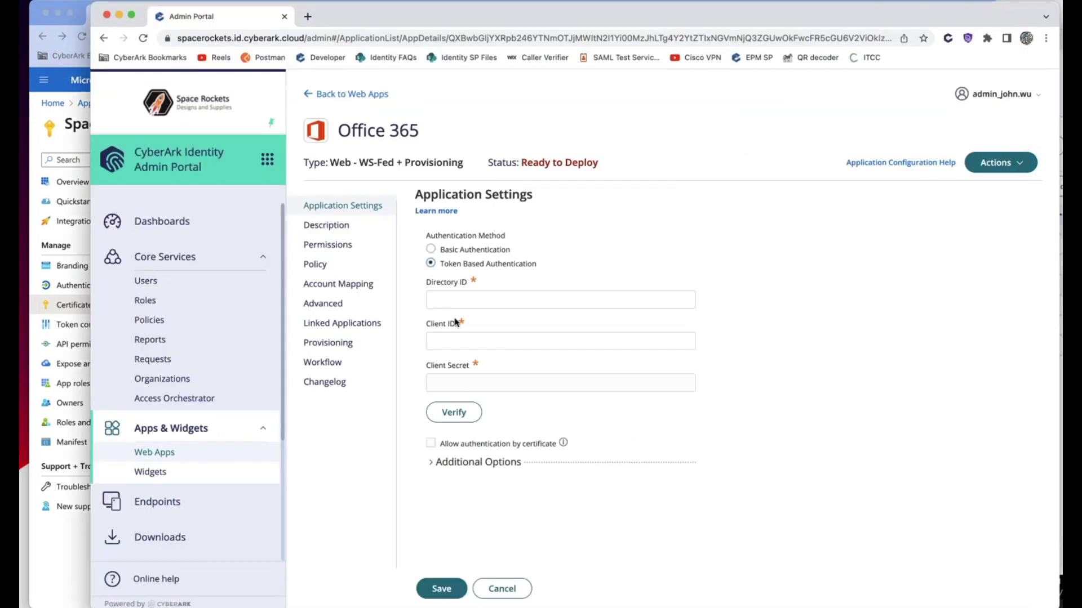
- Paste the copied Azure secret into the Office 365 app's Client Secret field in CyberArk
left_click(465, 384)
right_click(464, 383)
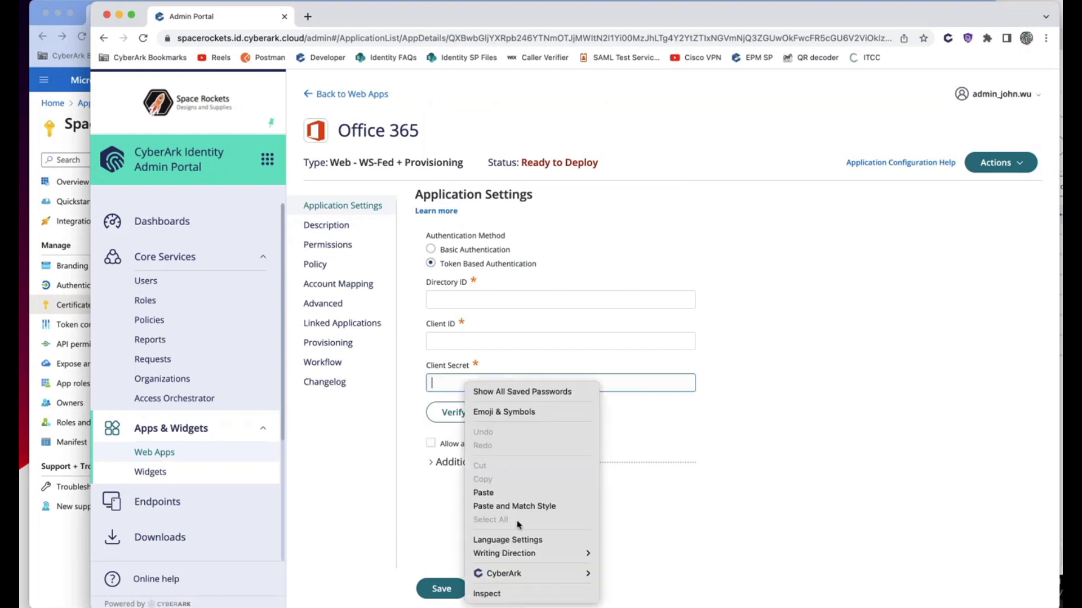
left_click(508, 490)
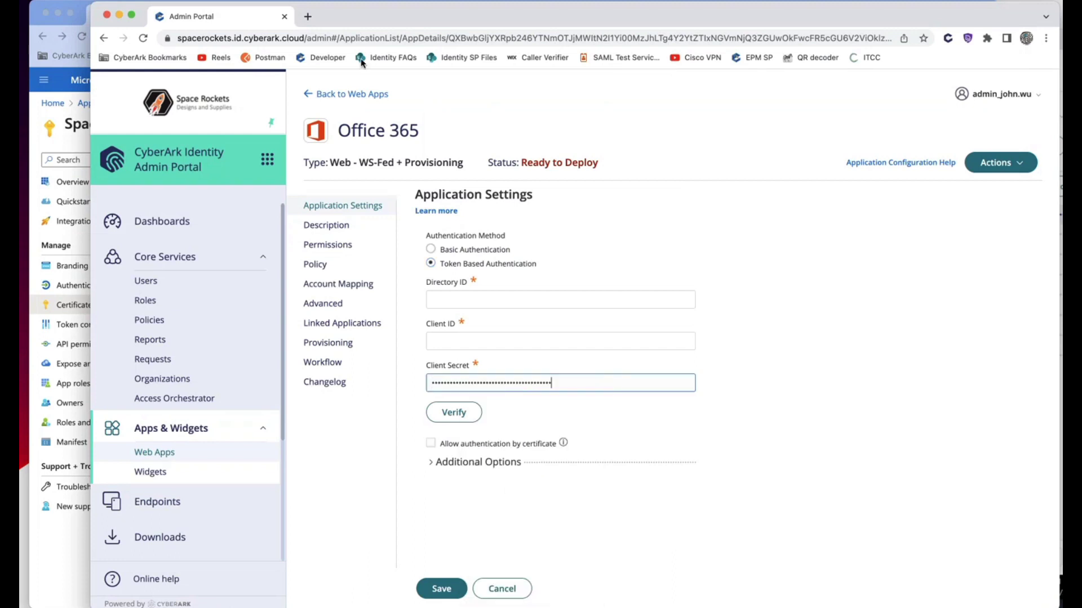
left_click_drag(378, 21, 385, 0)
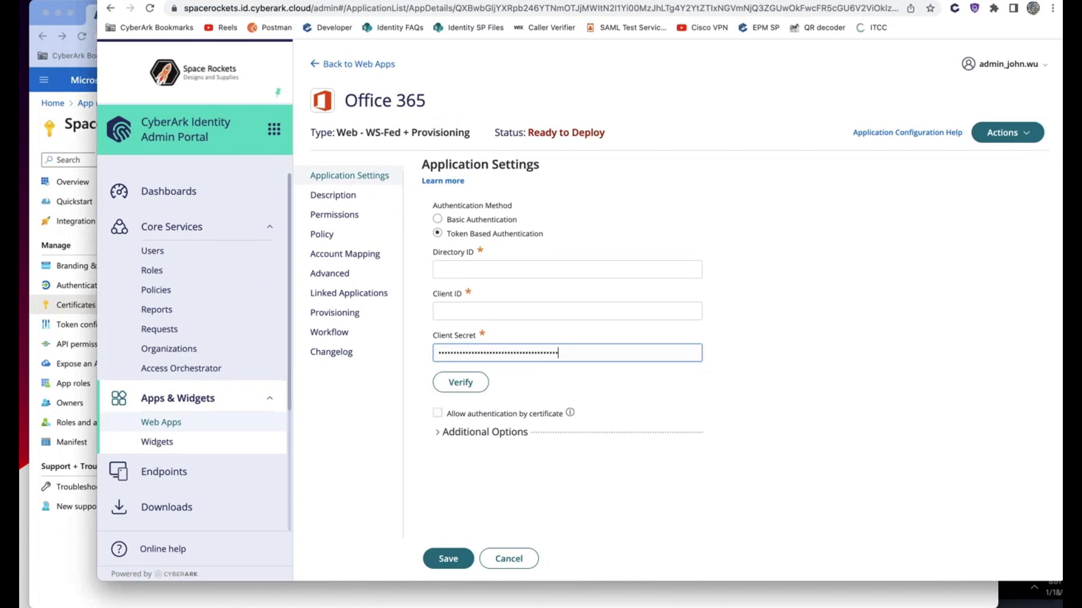
left_click(87, 562)
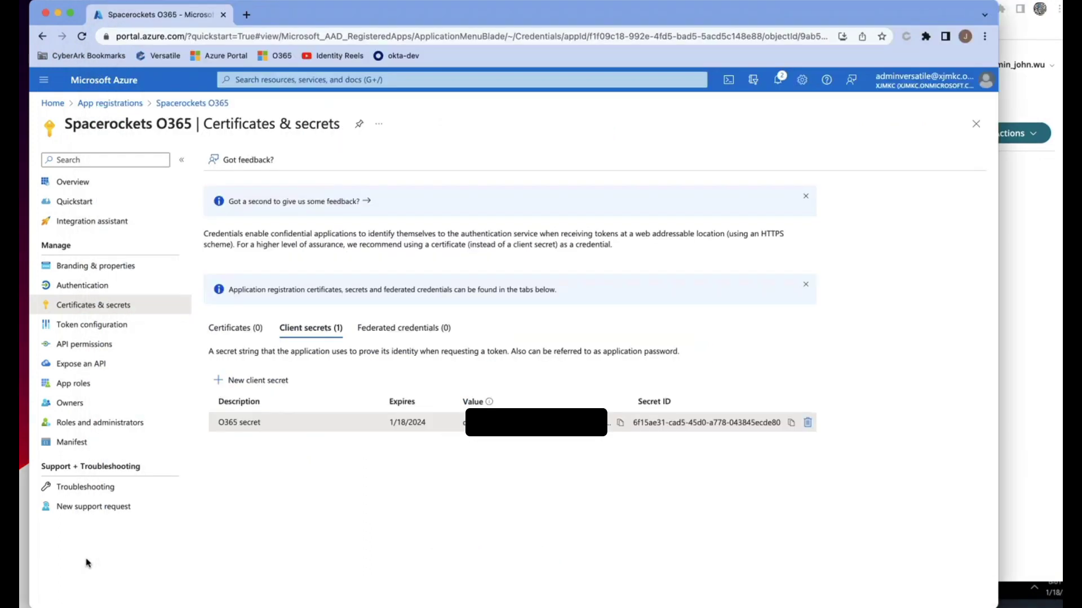
- Under API permissions for Spacerockets O365, add a permission and choose Microsoft Graph
left_click(93, 347)
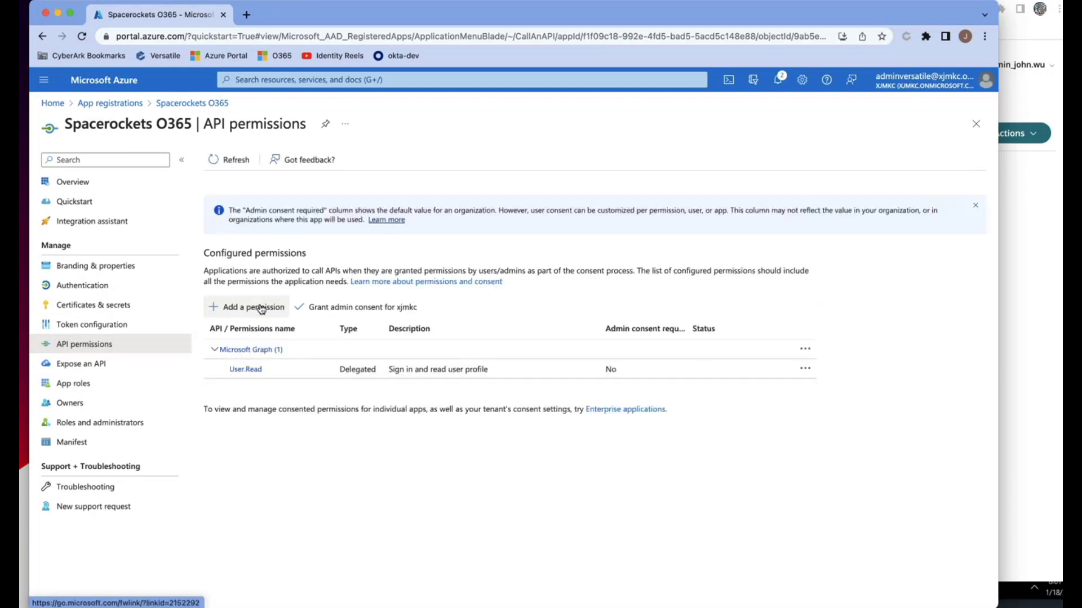
left_click(234, 313)
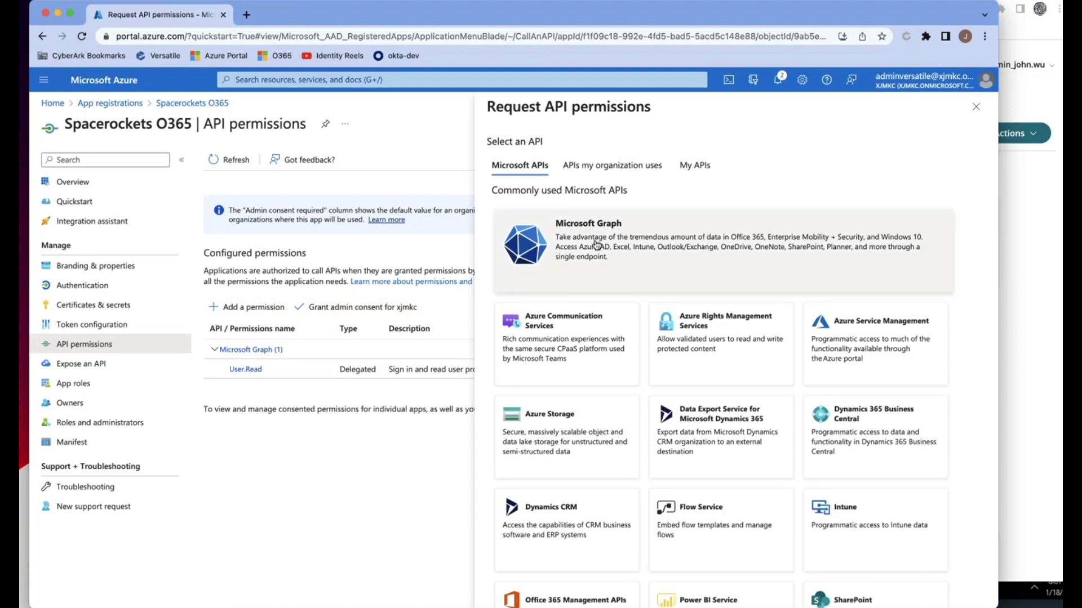
left_click(596, 246)
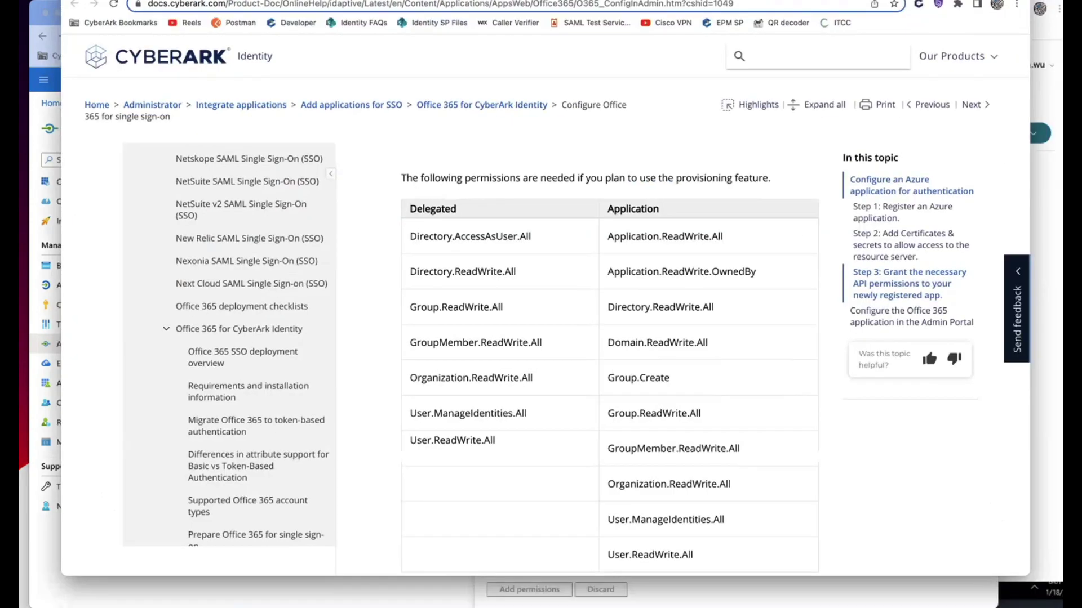
- Scroll the Configure Office 365 guide to the provisioning permissions table
scroll(733, 369, "up", 5)
scroll(620, 370, "up", 1)
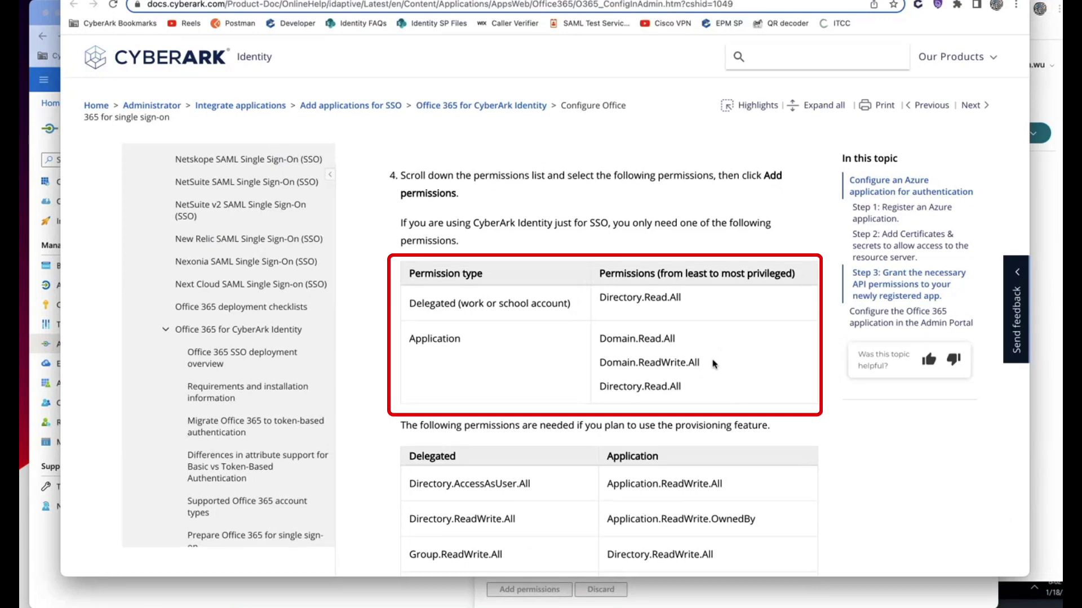
scroll(714, 363, "down", 1)
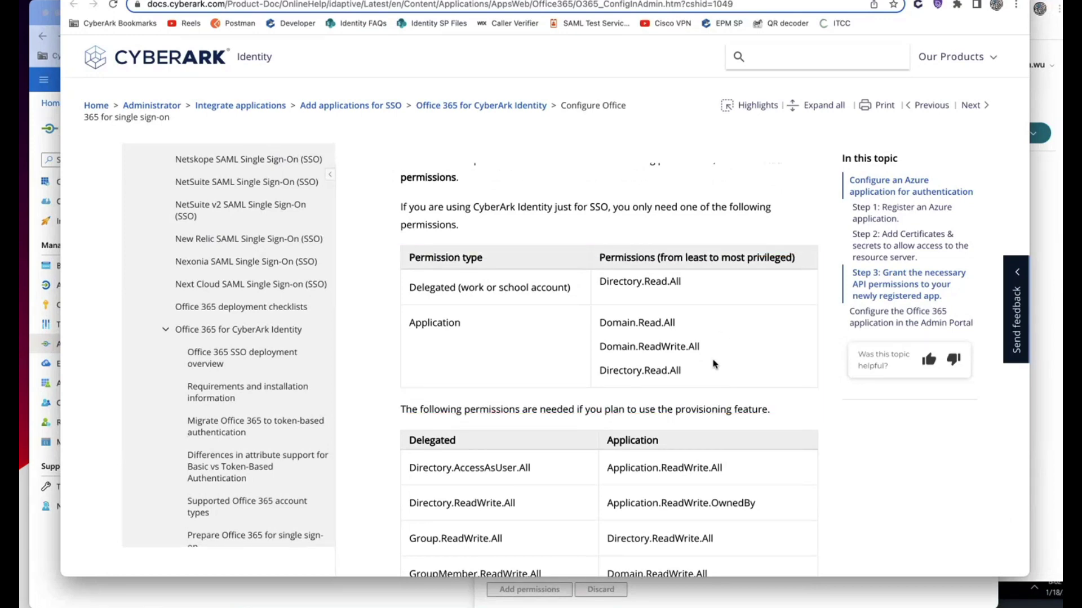
scroll(713, 364, "down", 5)
scroll(714, 364, "down", 6)
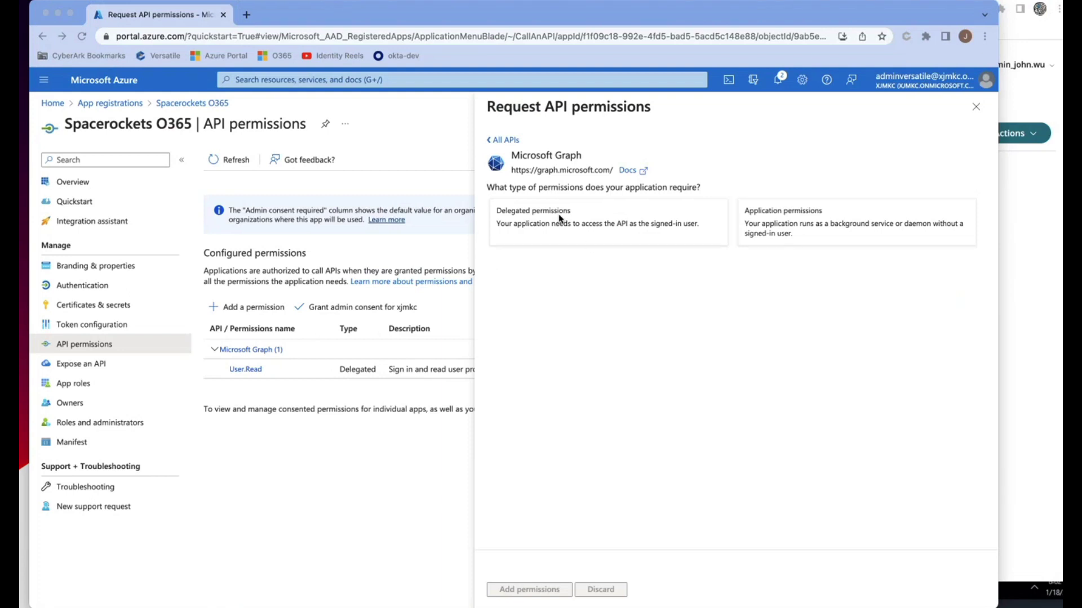
- Select delegated Directory.AccessAsUser.All, Directory.ReadWrite.All and Group.ReadWrite.All permissions
left_click(561, 231)
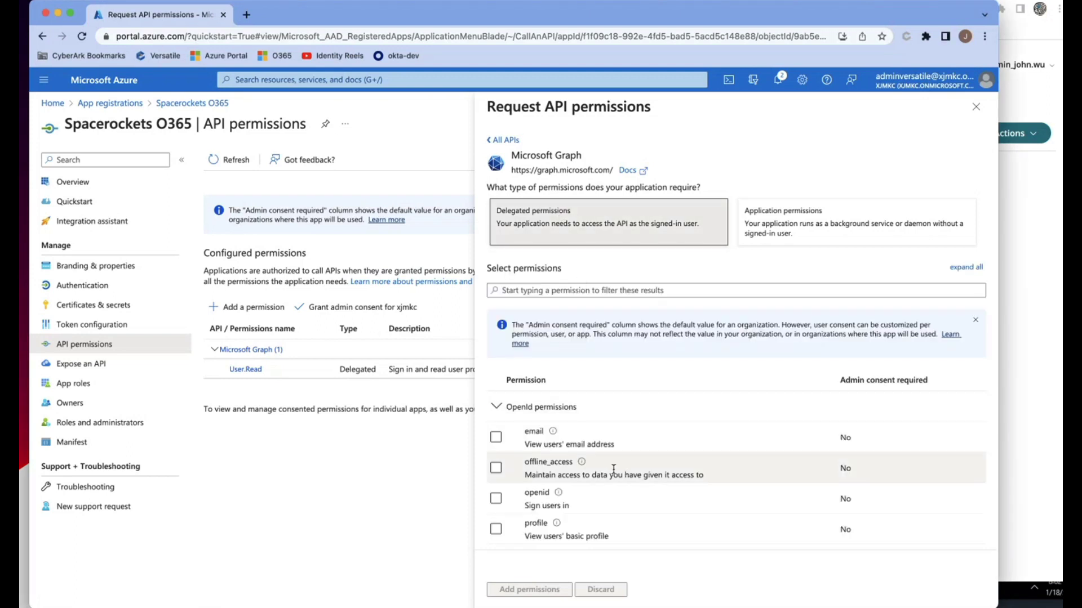
scroll(544, 479, "down", 1)
scroll(544, 479, "down", 15)
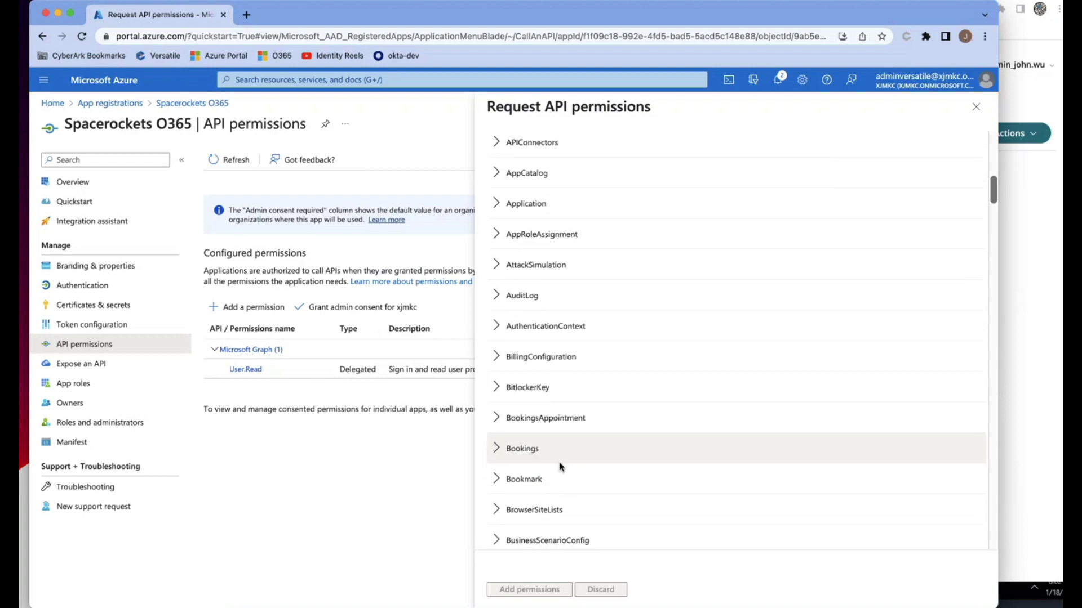
scroll(560, 463, "down", 15)
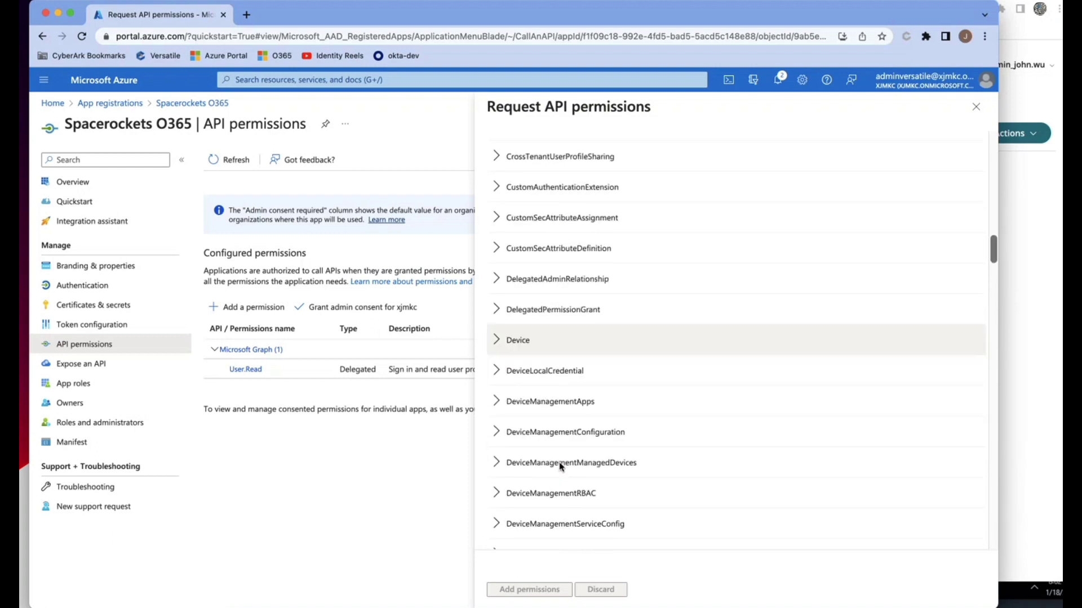
scroll(560, 467, "down", 3)
left_click(499, 385)
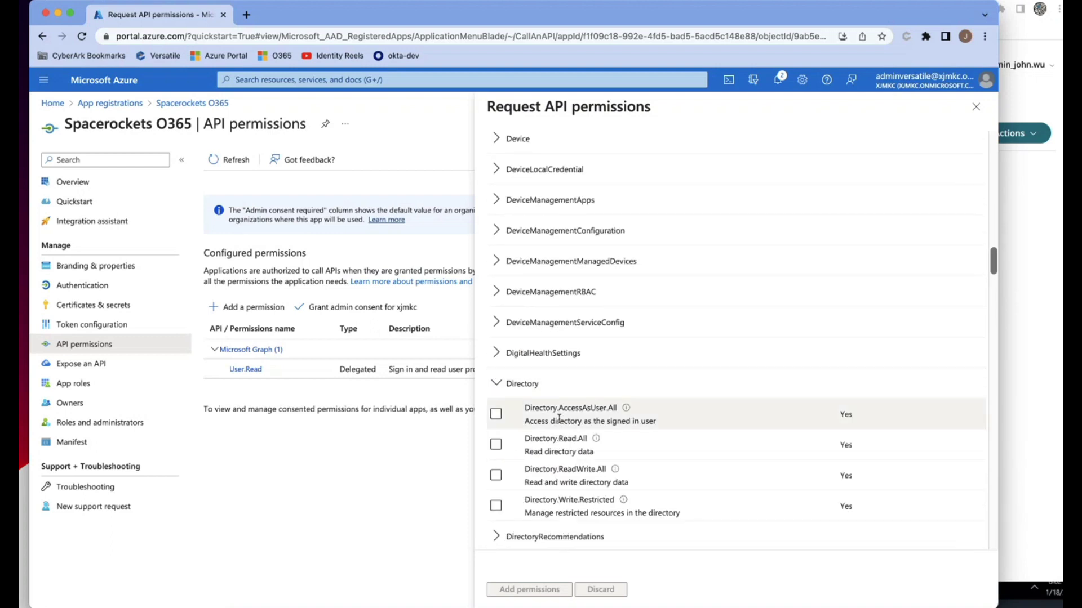
left_click(497, 416)
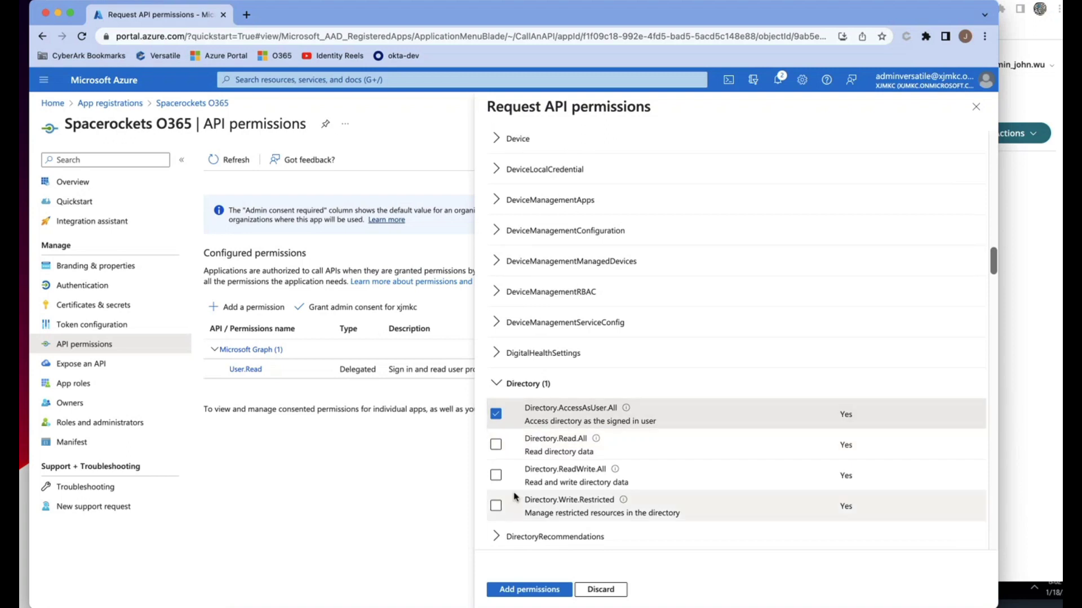
left_click(497, 475)
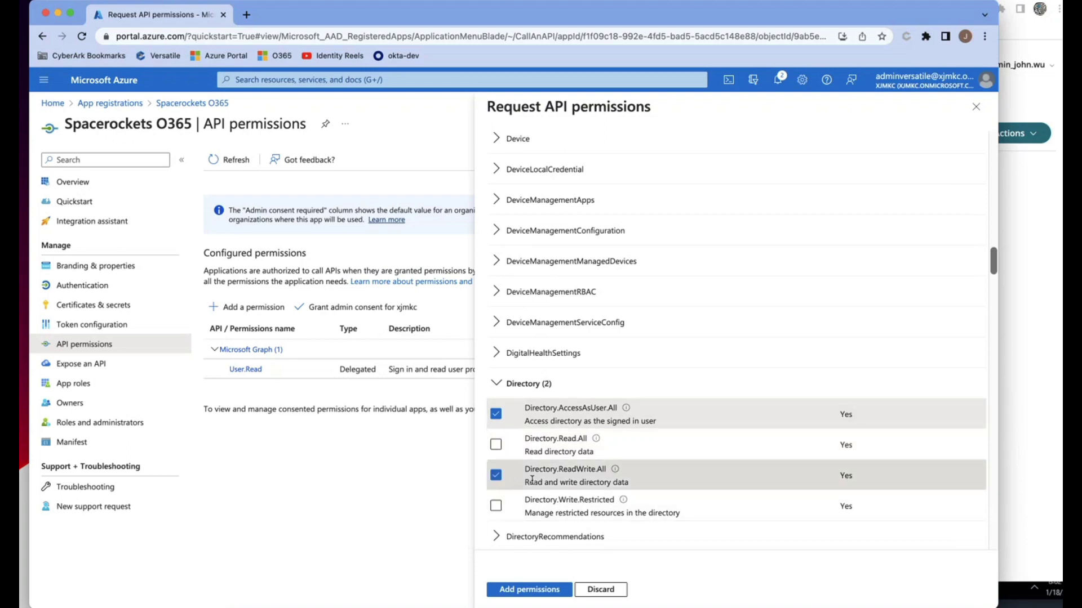
scroll(532, 480, "down", 10)
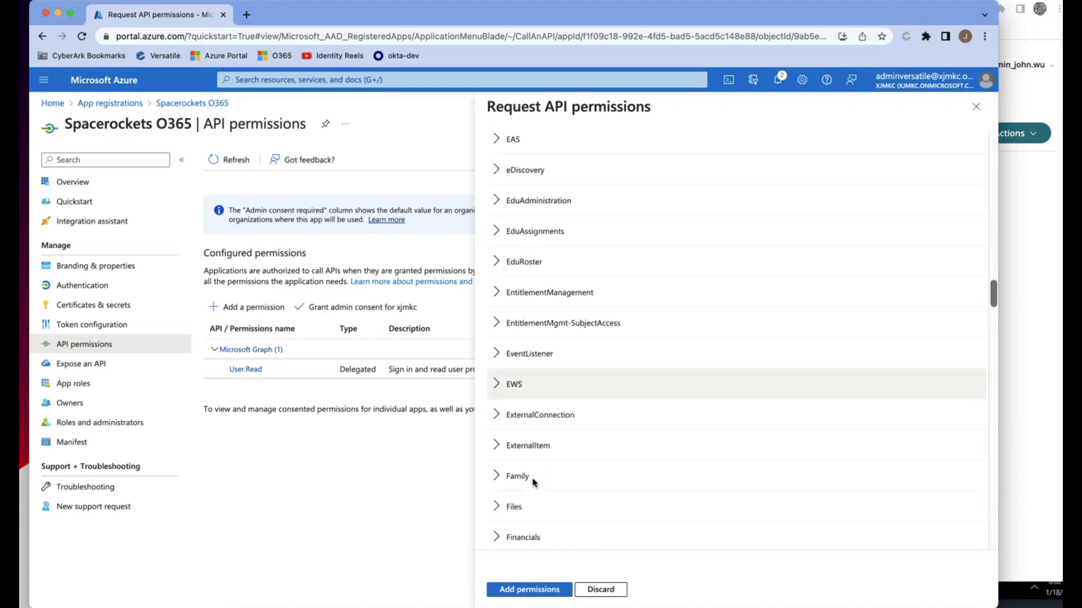
left_click(496, 417)
left_click(496, 479)
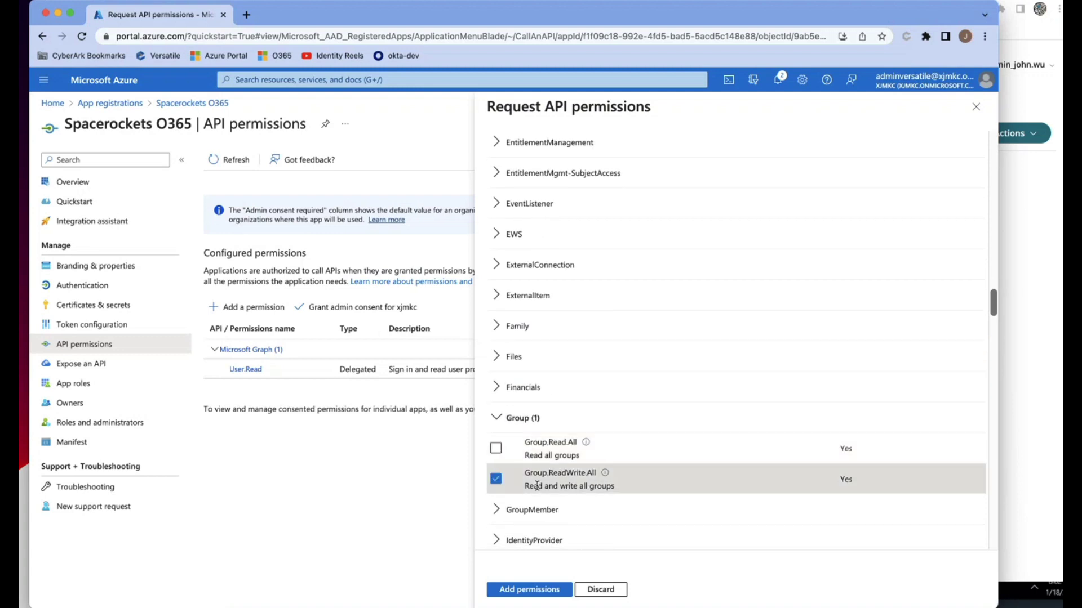
- Add delegated GroupMember, Organization, User.ManageIdentities.All and User.ReadWrite.All permissions to the app
scroll(540, 484, "down", 2)
left_click(533, 496)
left_click(575, 451)
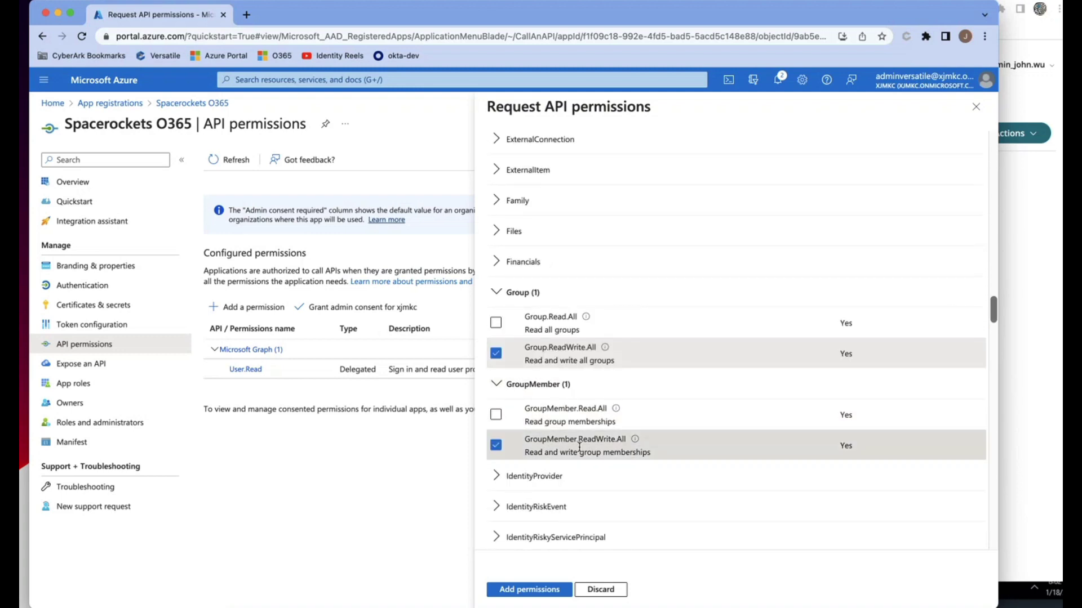
scroll(574, 455, "down", 20)
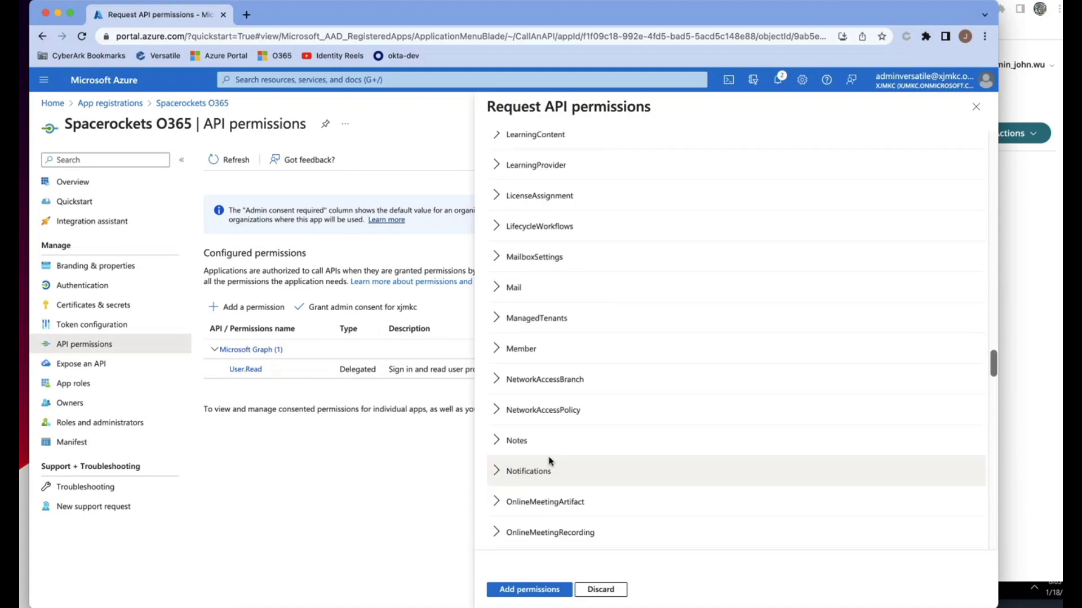
scroll(549, 458, "down", 3)
left_click(496, 437)
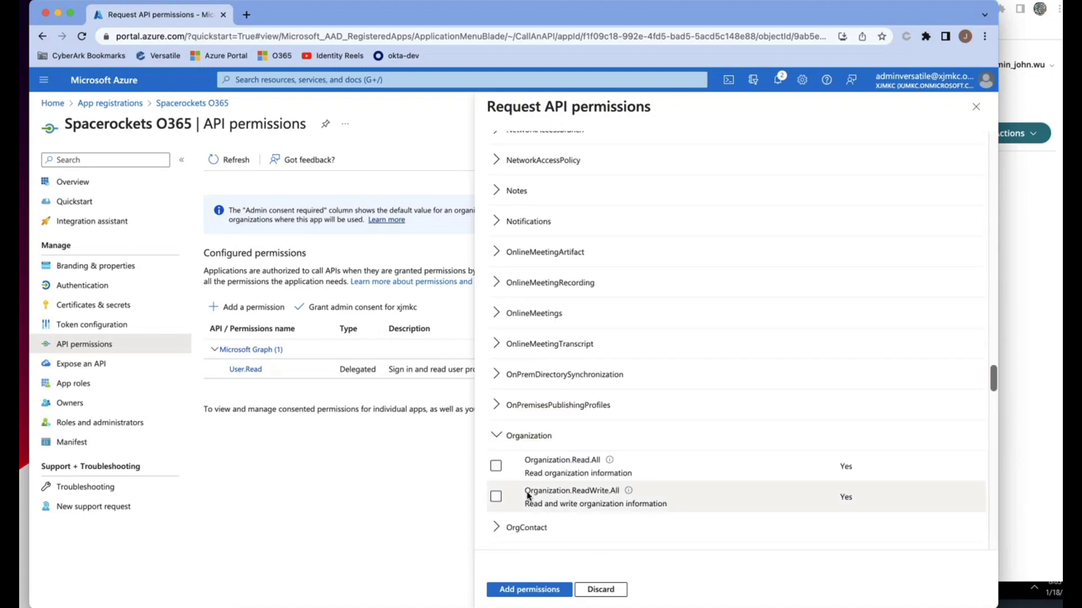
left_click(496, 497)
scroll(548, 483, "down", 10)
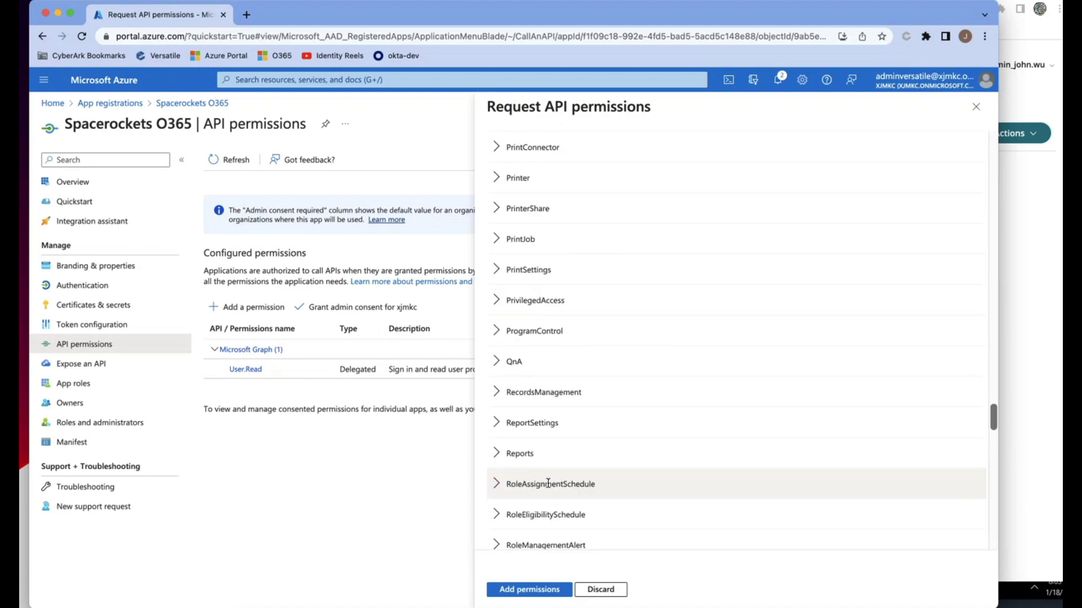
scroll(548, 483, "down", 15)
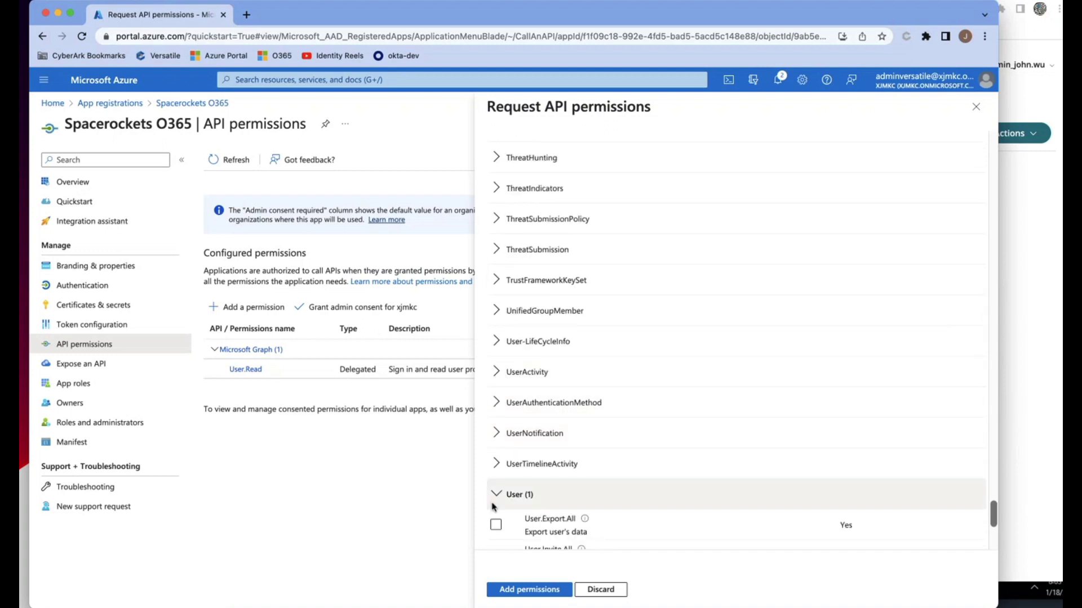
scroll(570, 493, "down", 3)
left_click(496, 374)
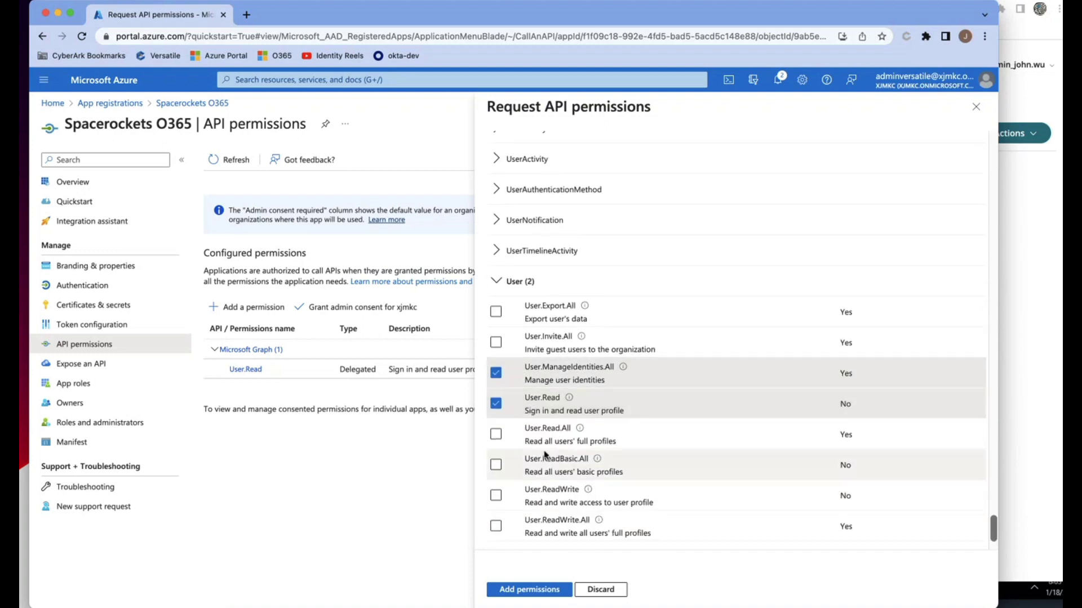
left_click(495, 526)
scroll(637, 498, "up", 20)
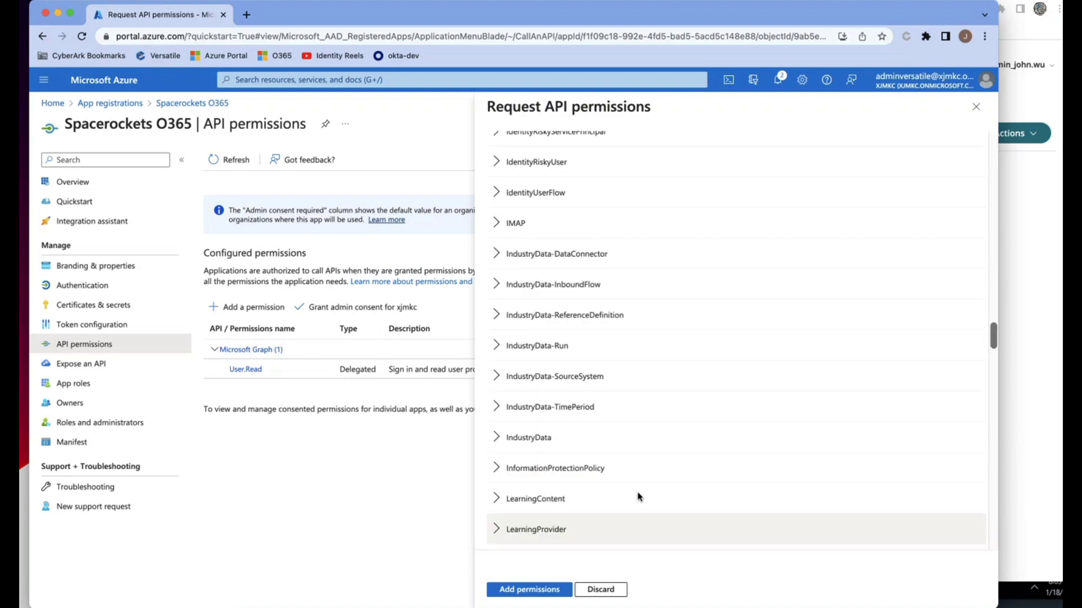
left_click(539, 590)
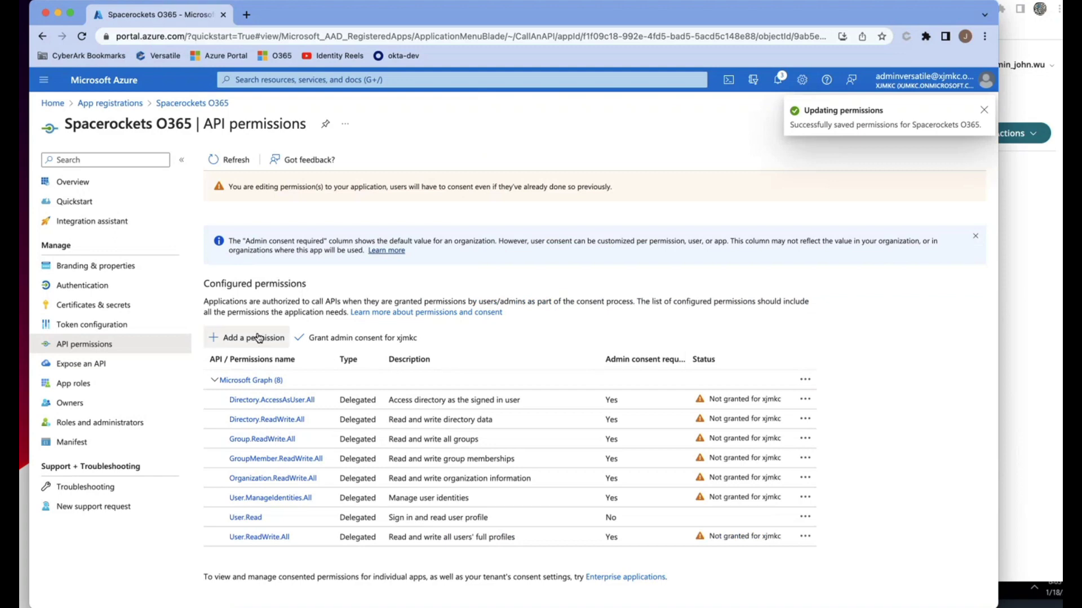
left_click(248, 338)
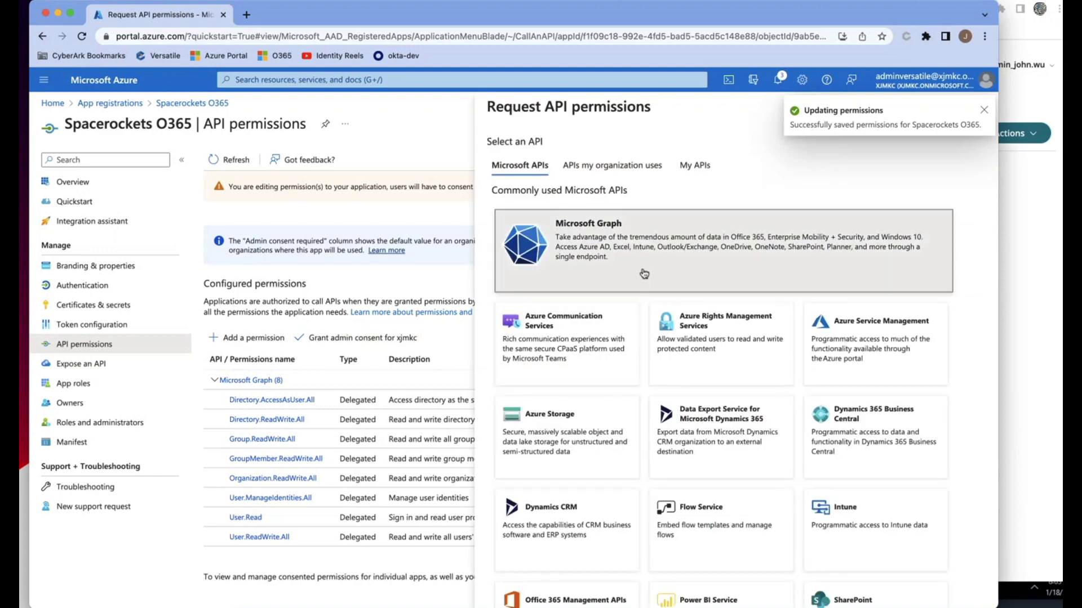
- Choose Microsoft Graph application permissions Application.ReadWrite.All and Application.ReadWrite.OwnedBy
left_click(642, 273)
left_click(795, 227)
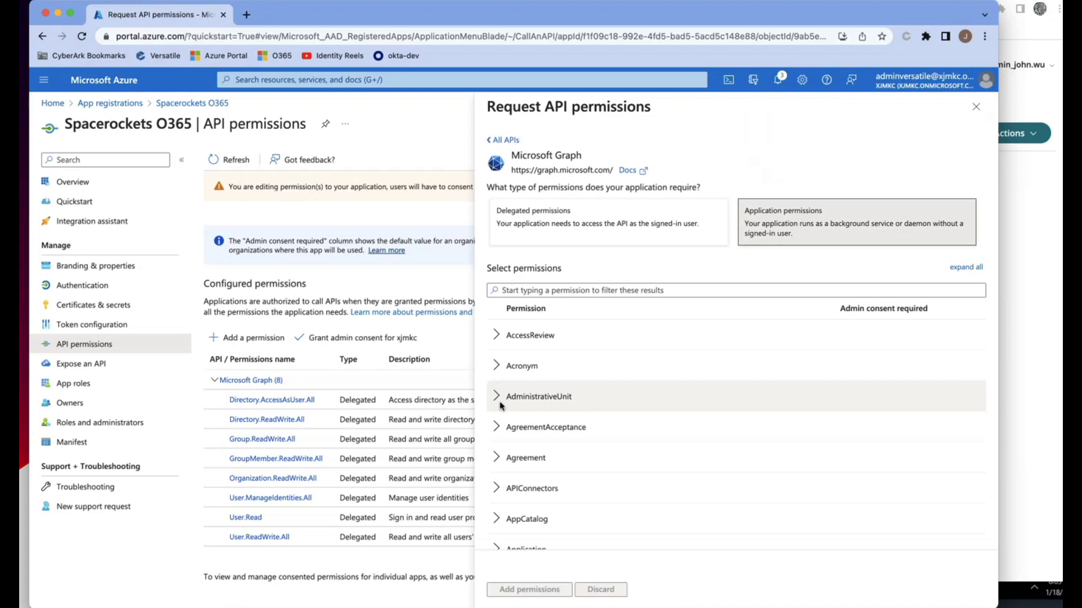
scroll(558, 413, "down", 7)
scroll(537, 398, "up", 1)
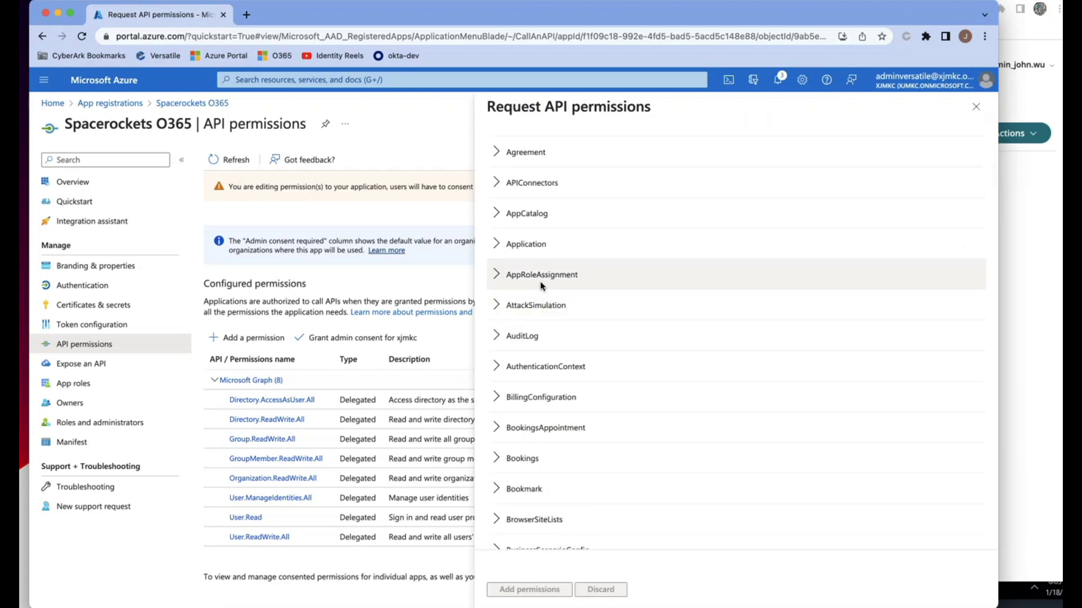
left_click(495, 244)
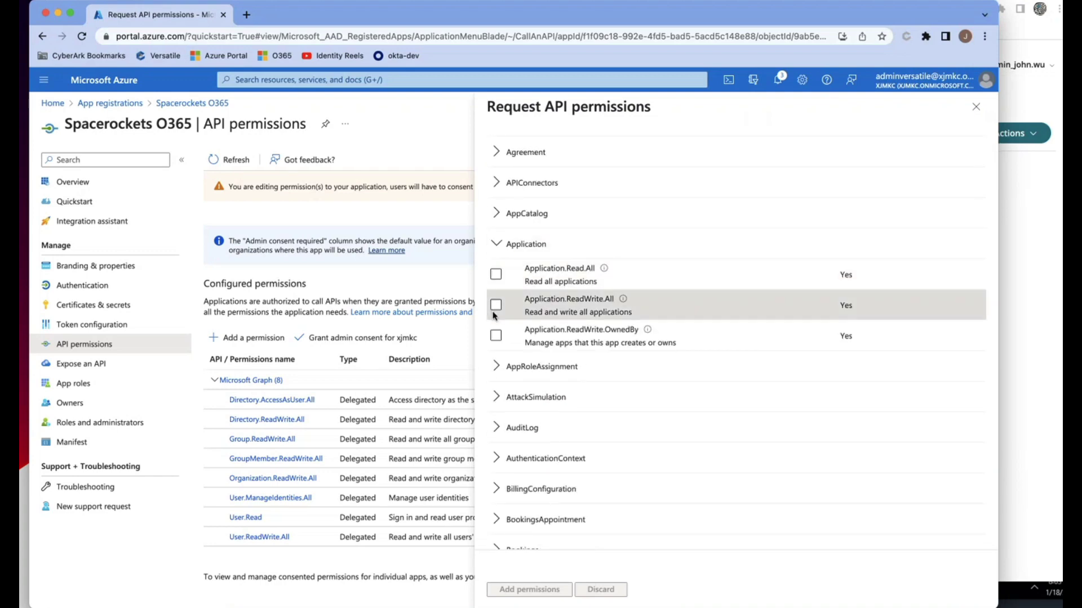
left_click(494, 313)
left_click(510, 341)
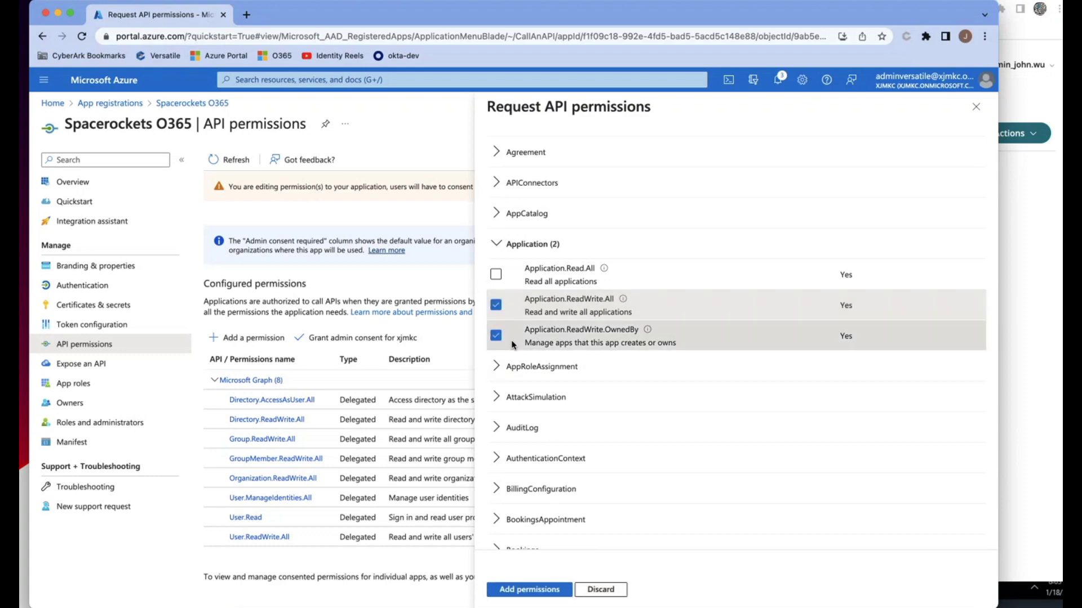
scroll(512, 345, "down", 15)
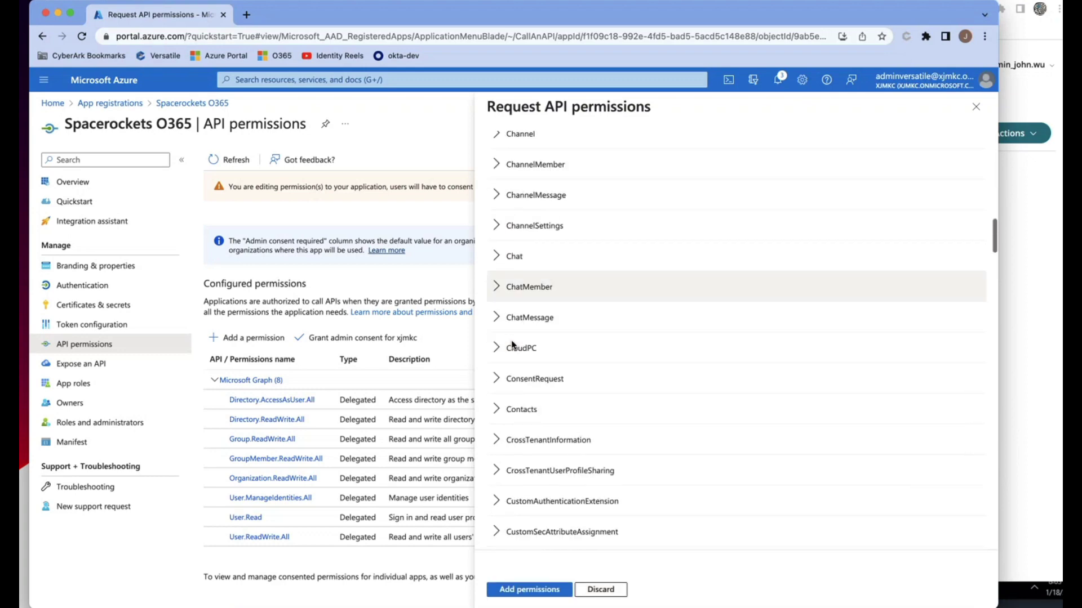
scroll(512, 341, "down", 5)
- Select Directory.ReadWrite.All, Domain.ReadWrite.All, Group.ReadWrite.All and Group.Create application permissions
left_click(521, 364)
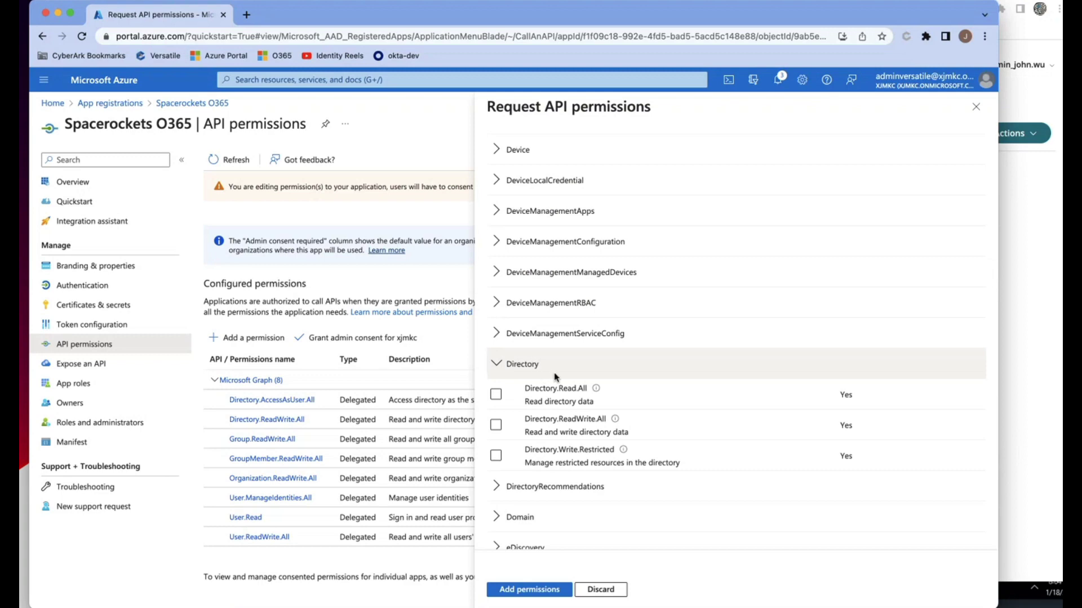
left_click(535, 431)
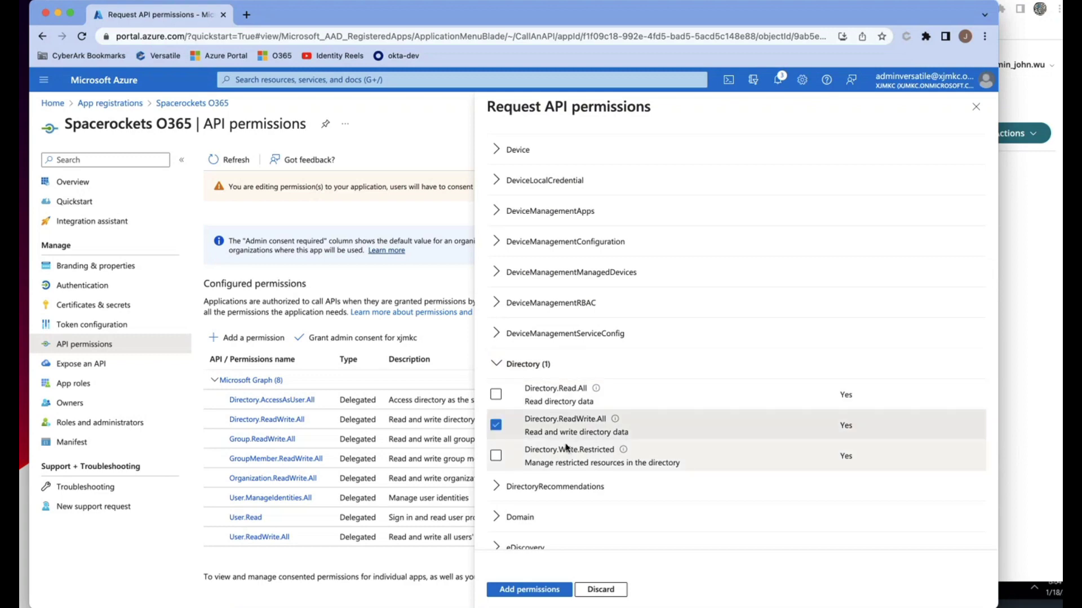
scroll(565, 448, "down", 5)
left_click(541, 349)
left_click(527, 413)
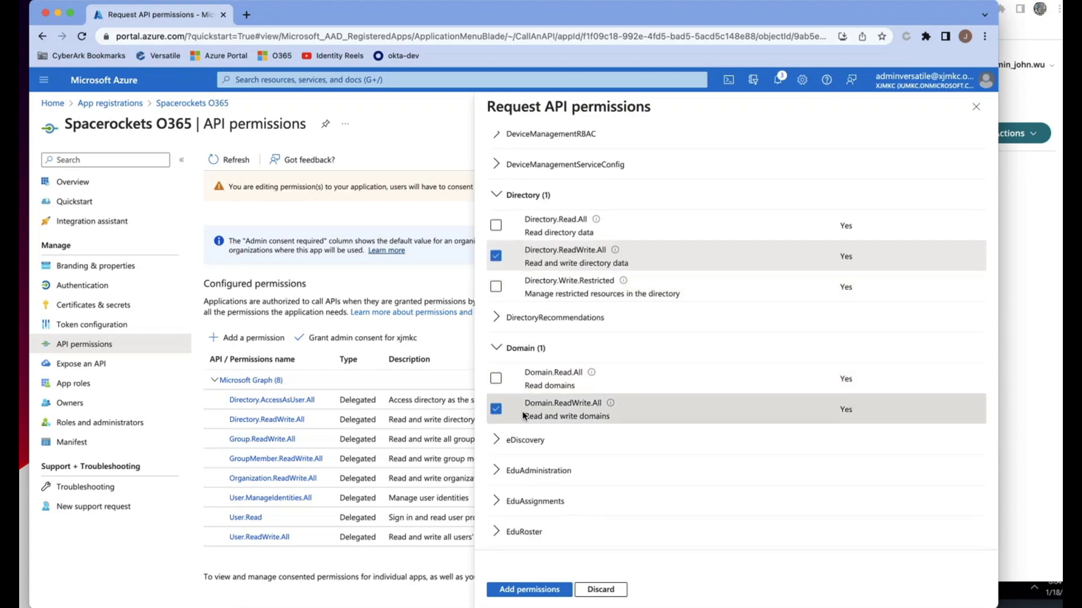
scroll(527, 411, "down", 10)
left_click(514, 373)
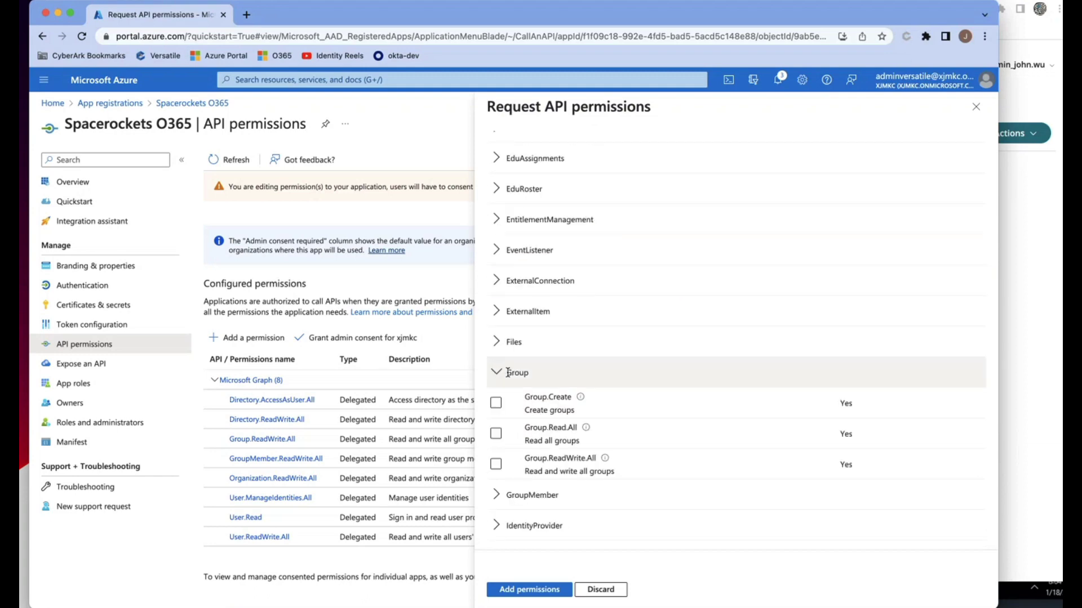
left_click(496, 462)
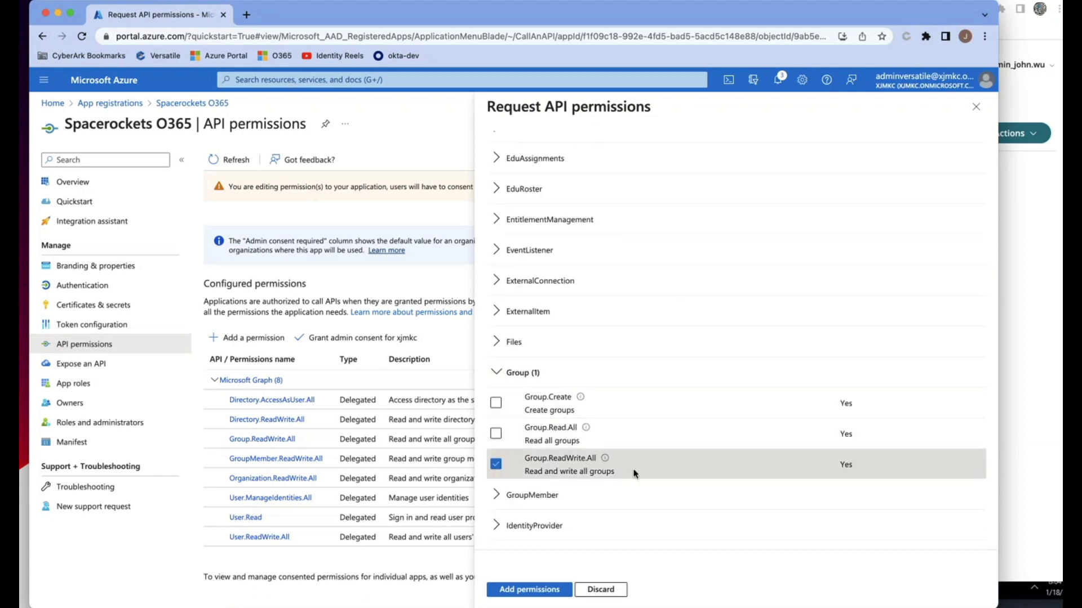
left_click(496, 403)
- Add GroupMember, Organization, User.ManageIdentities.All and User.ReadWrite.All application permissions to the app
scroll(505, 465, "down", 1)
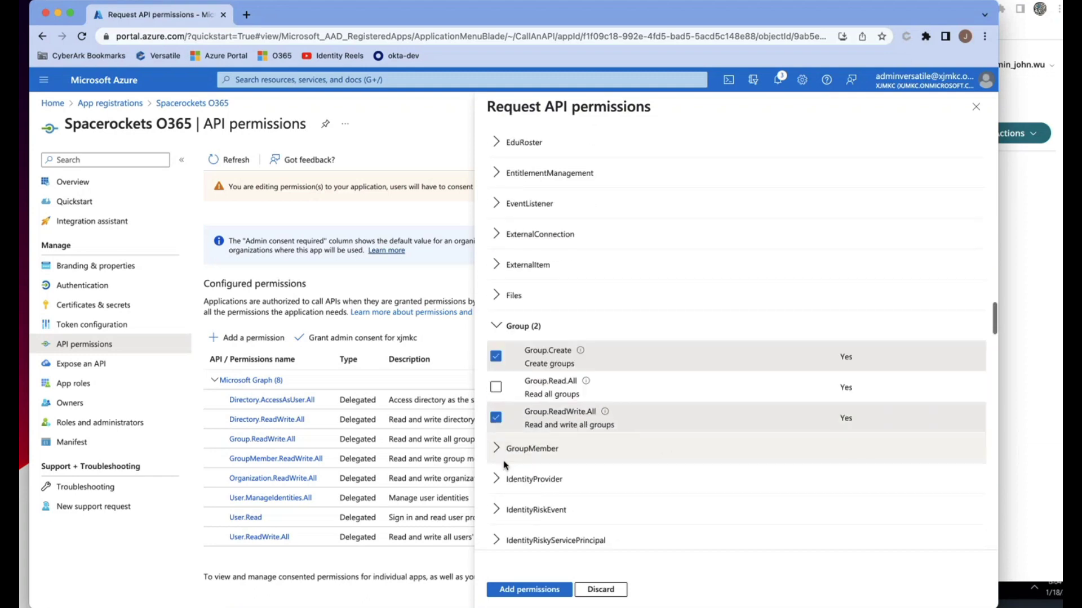
left_click(504, 458)
left_click(549, 510)
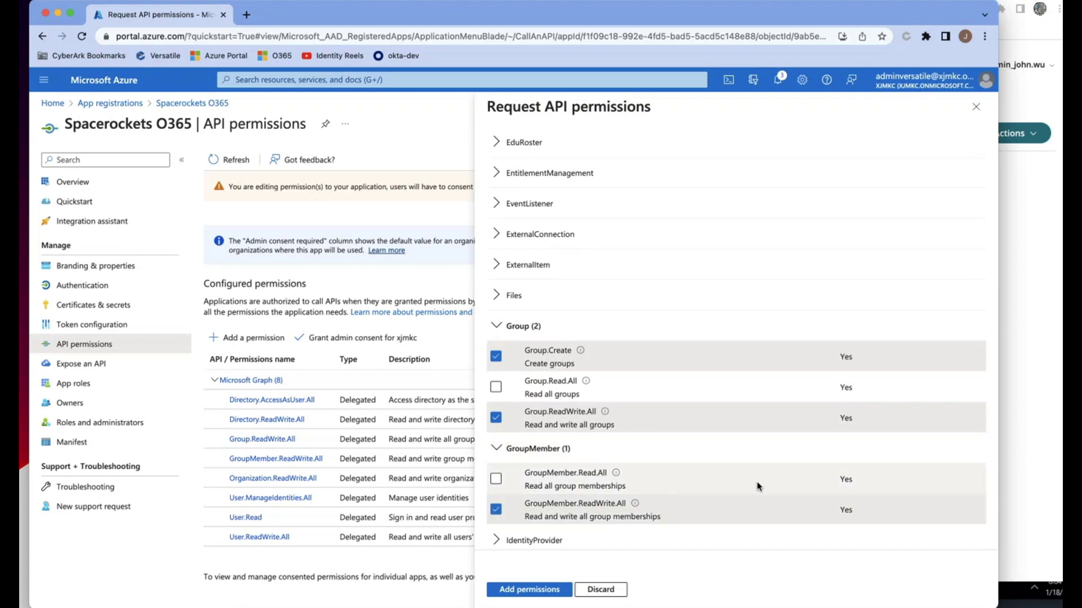
scroll(590, 445, "down", 15)
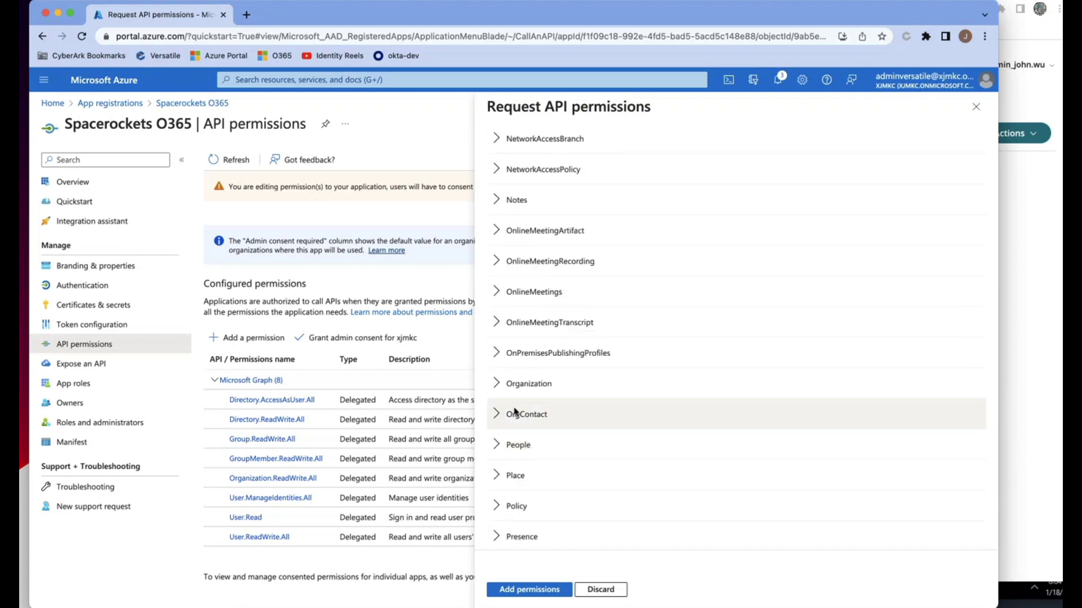
left_click(516, 384)
left_click(496, 445)
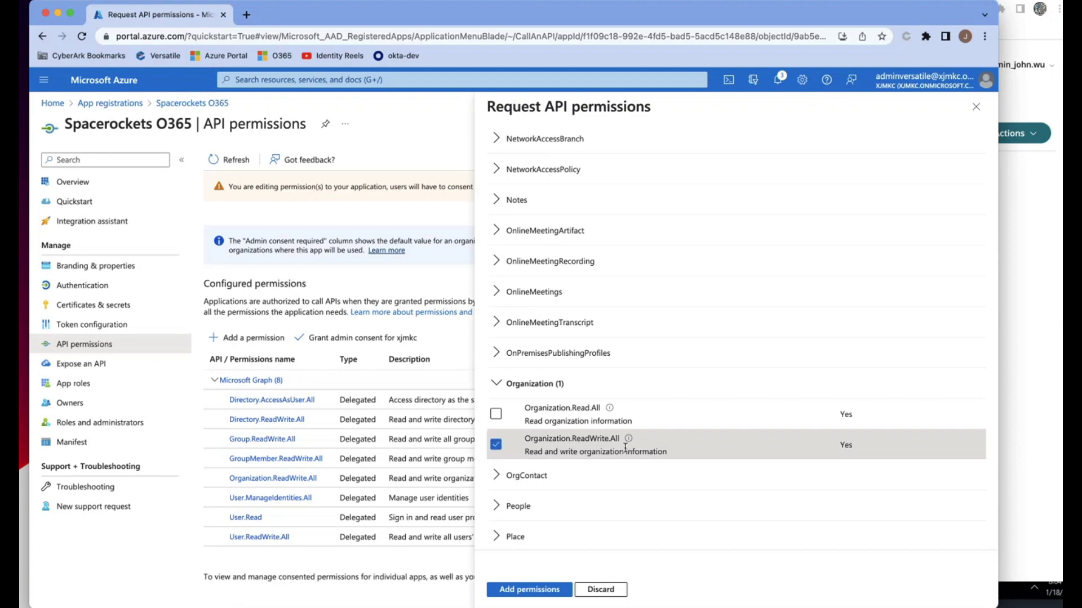
scroll(560, 451, "down", 20)
scroll(560, 450, "down", 2)
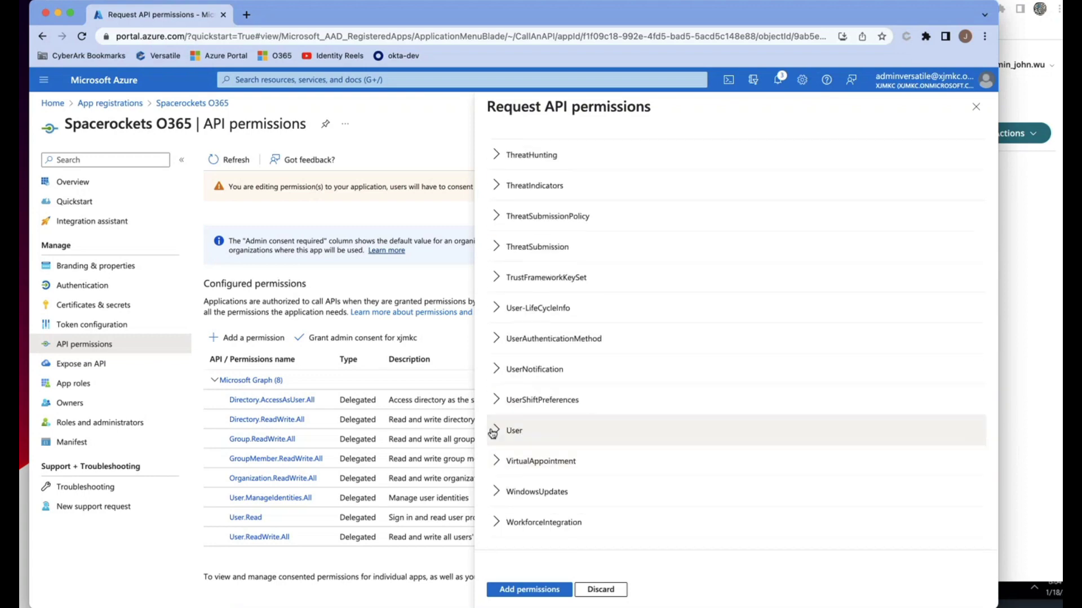
left_click(496, 430)
left_click(496, 522)
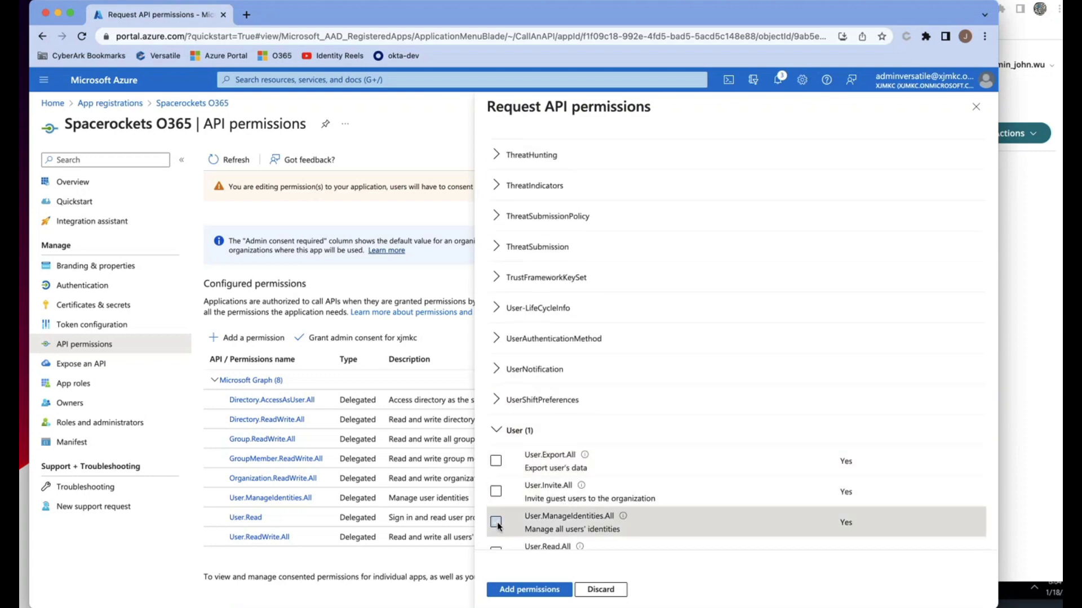
scroll(499, 463, "down", 3)
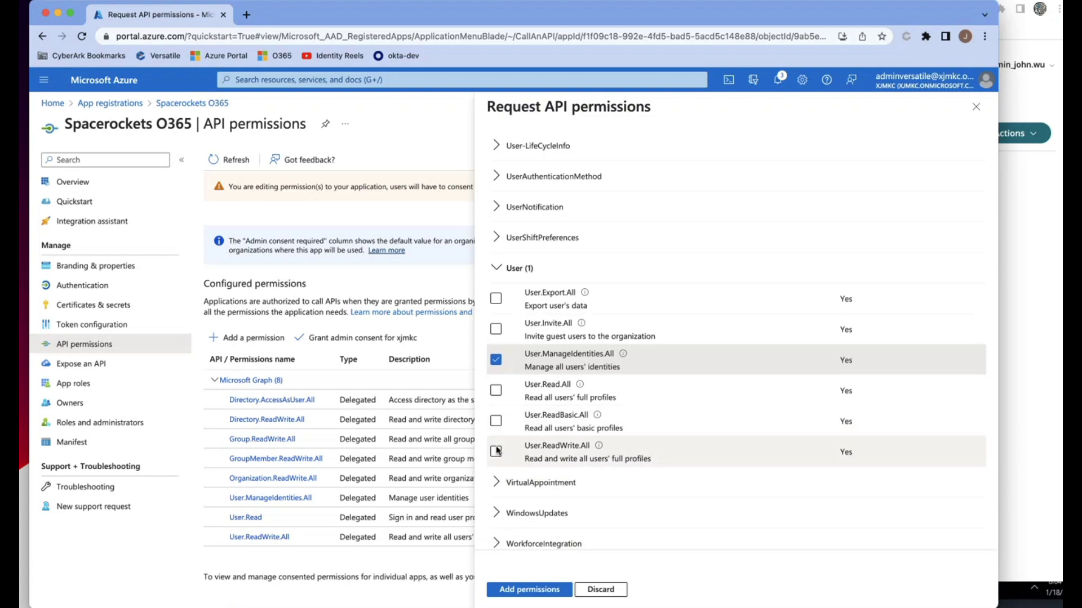
left_click(496, 451)
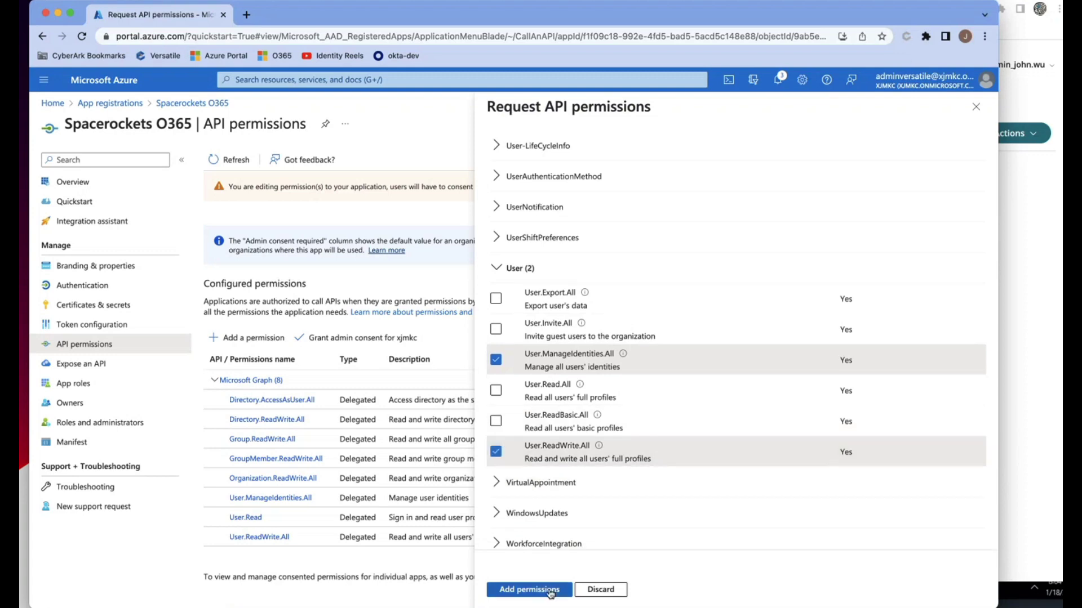
left_click(530, 590)
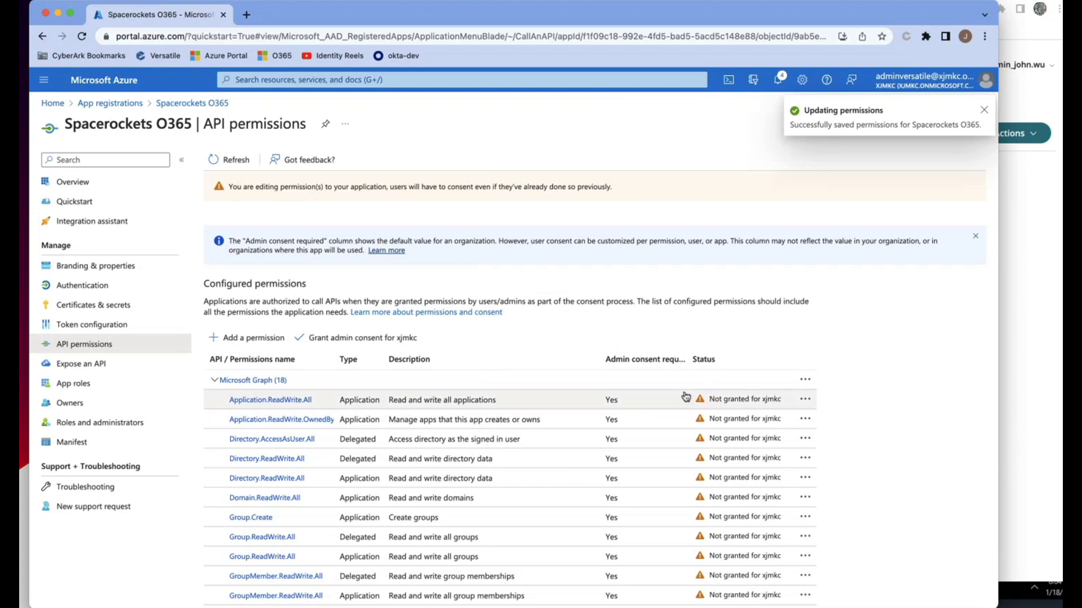
- Grant admin consent for xjmkc on all permissions, then go back to the Spacerockets O365 overview
left_click(355, 338)
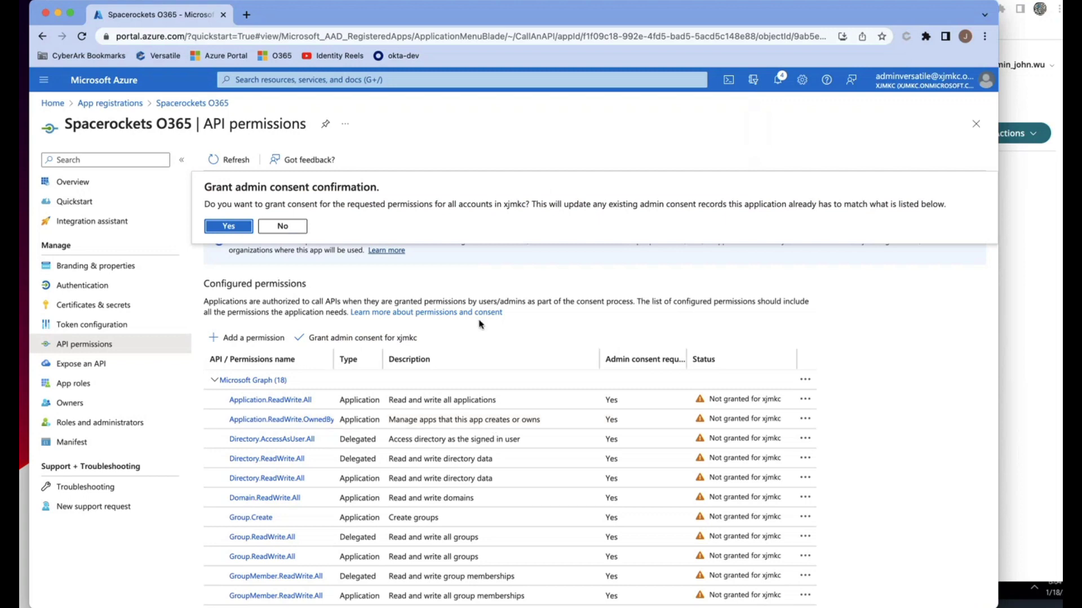
left_click(228, 227)
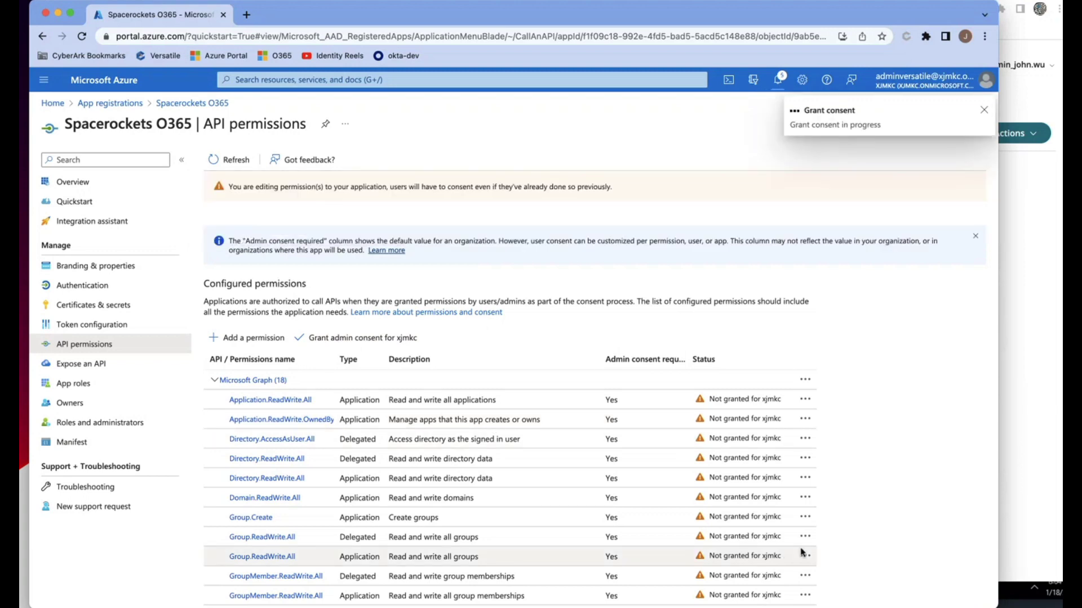
scroll(892, 529, "down", 3)
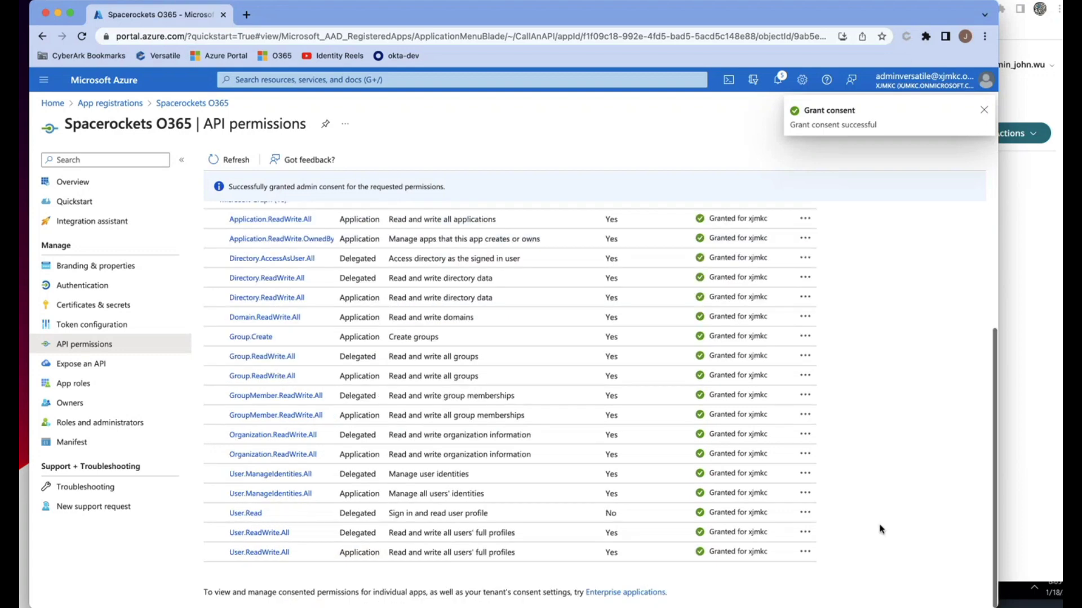
scroll(750, 491, "up", 3)
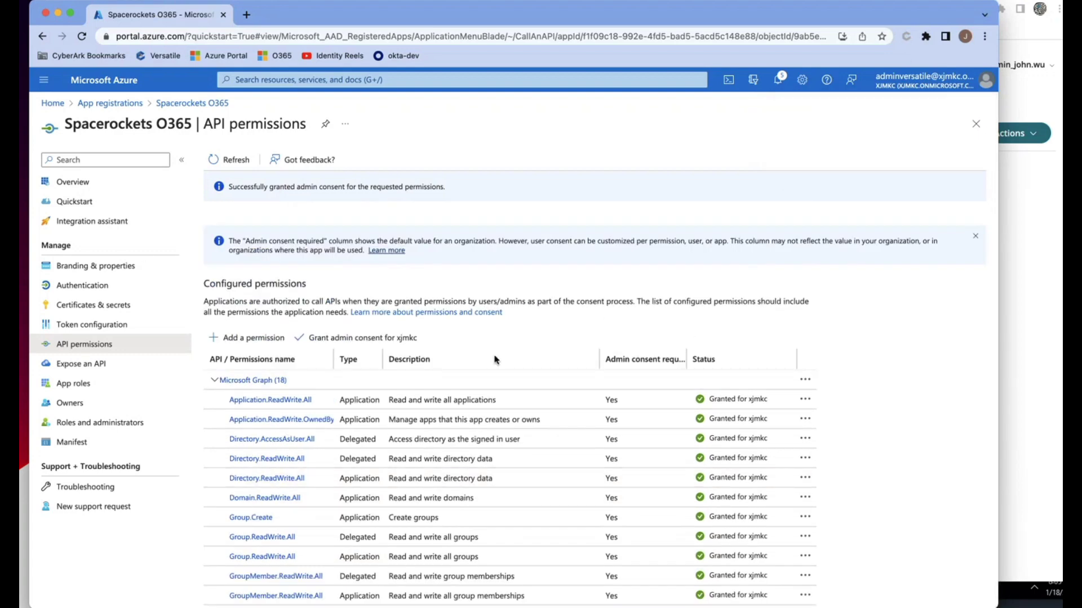
left_click(79, 183)
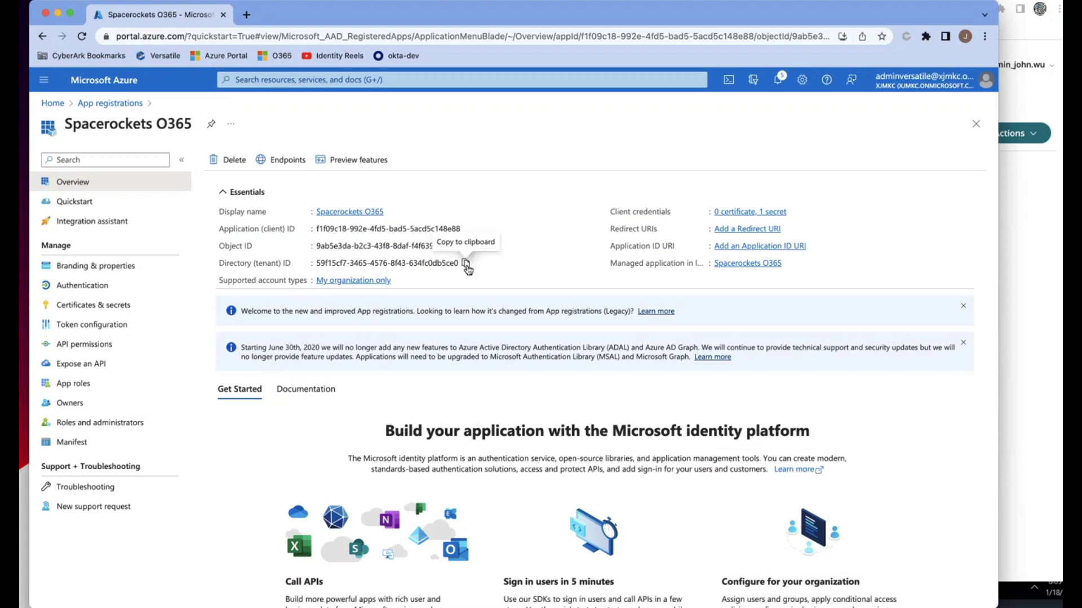
- Copy Azure's directory (tenant) ID into the Office 365 Directory ID field
left_click(465, 264)
key("super+Tab")
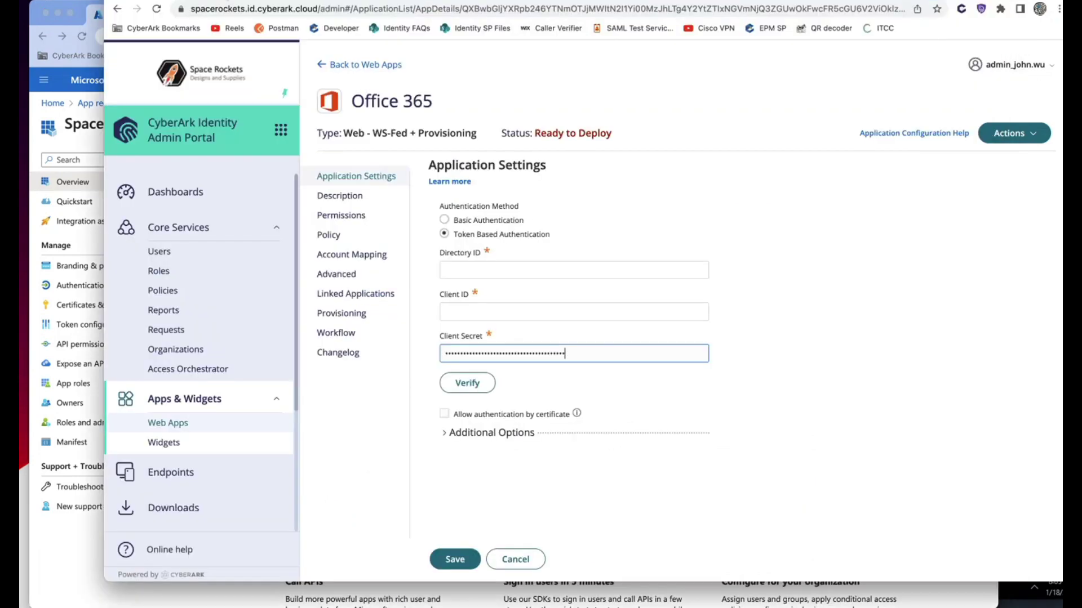
left_click(468, 269)
right_click(469, 269)
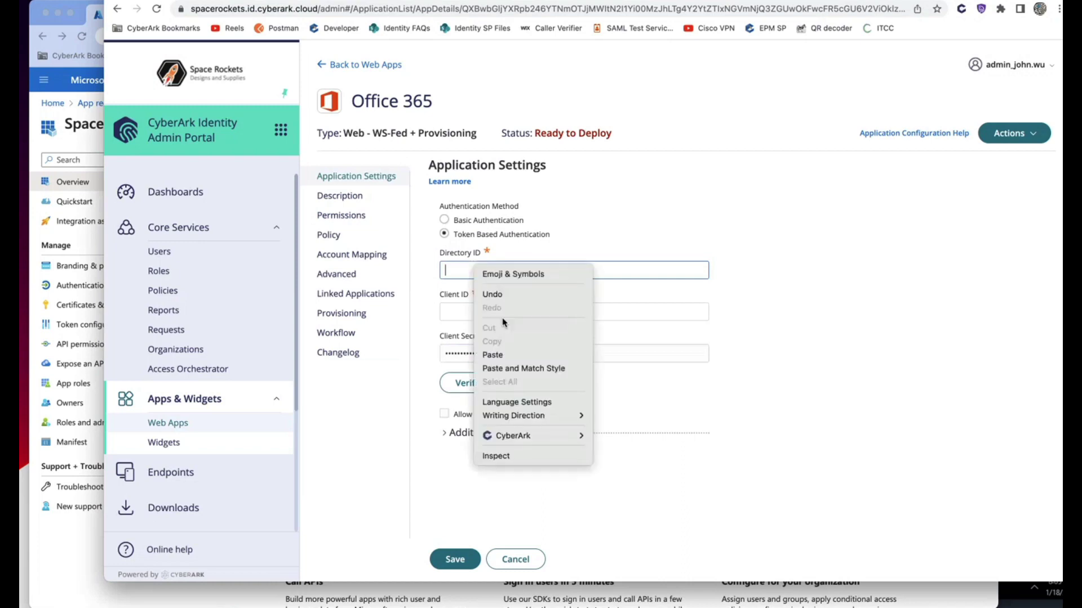
left_click(515, 359)
- Paste Azure's application (client) ID into Client ID and verify, showing xjmkc.click as Verified
left_click(61, 566)
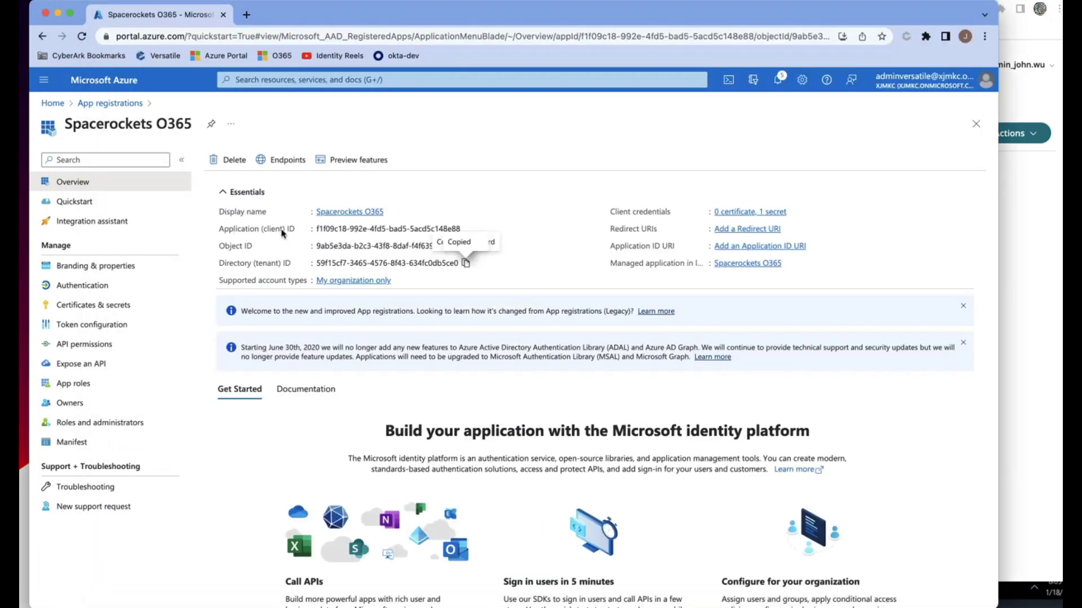
left_click(468, 229)
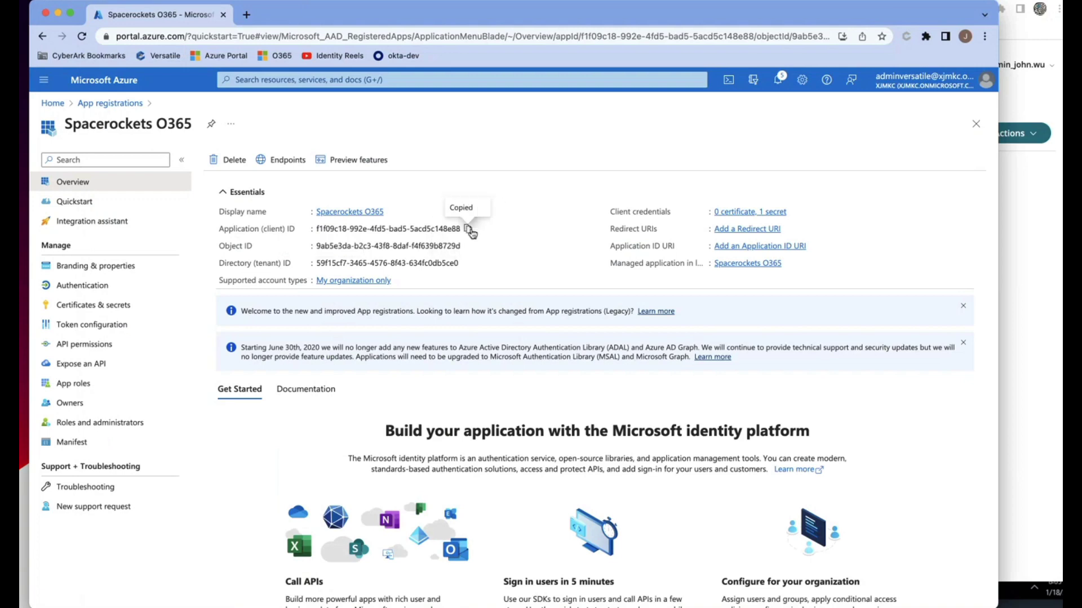
key("super+grave")
left_click(462, 308)
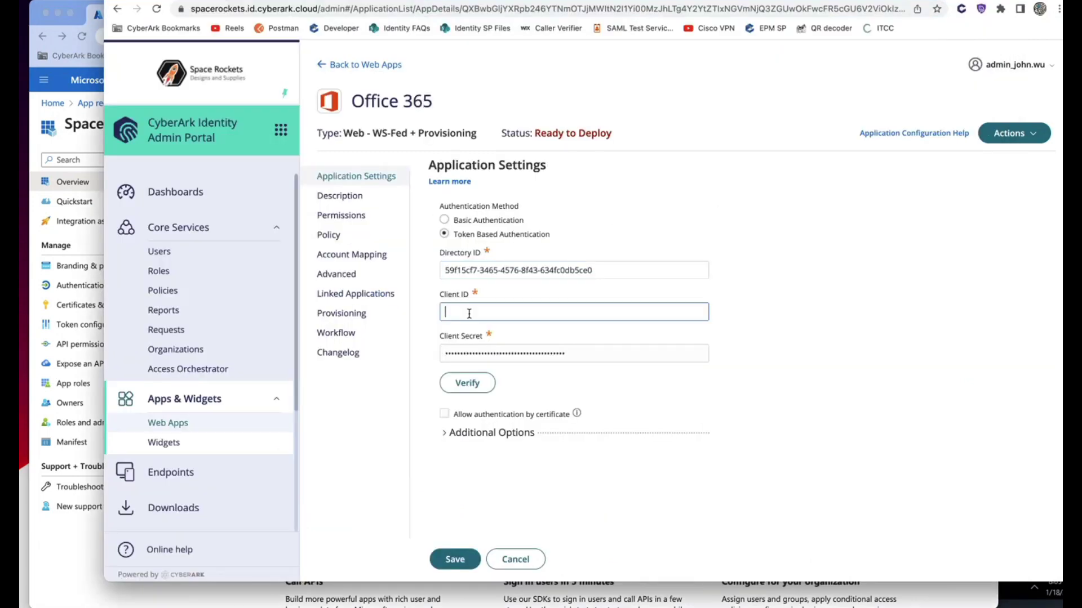
right_click(463, 310)
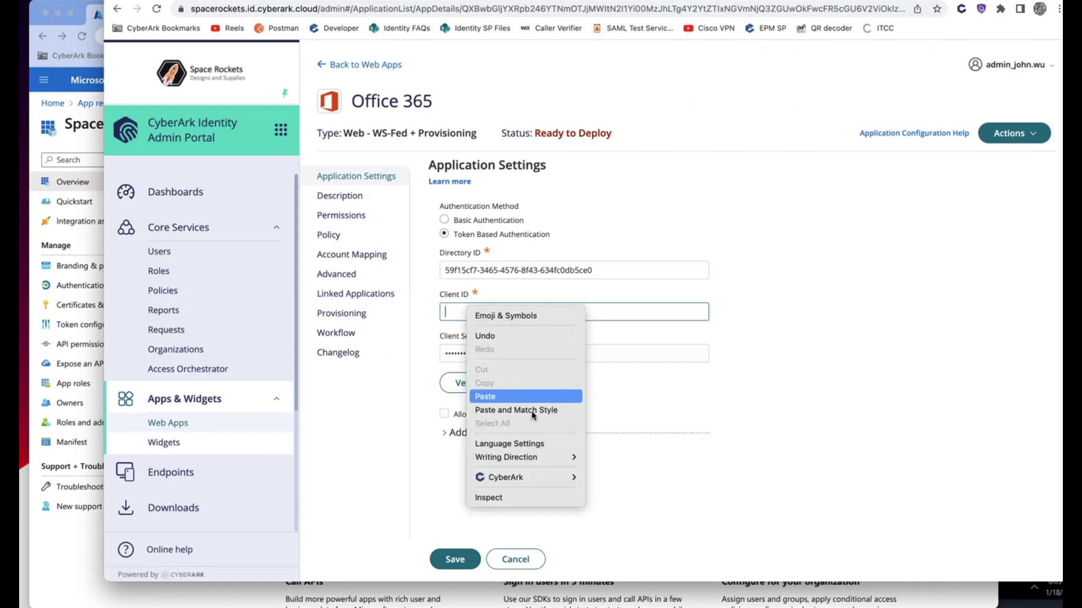
left_click(518, 396)
left_click(491, 393)
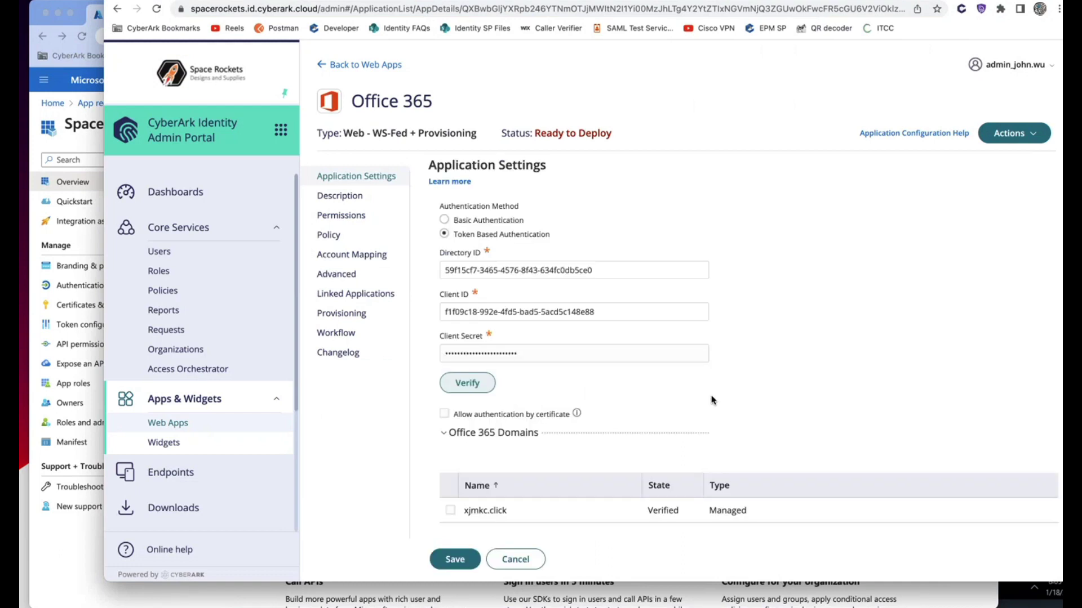
scroll(710, 401, "down", 2)
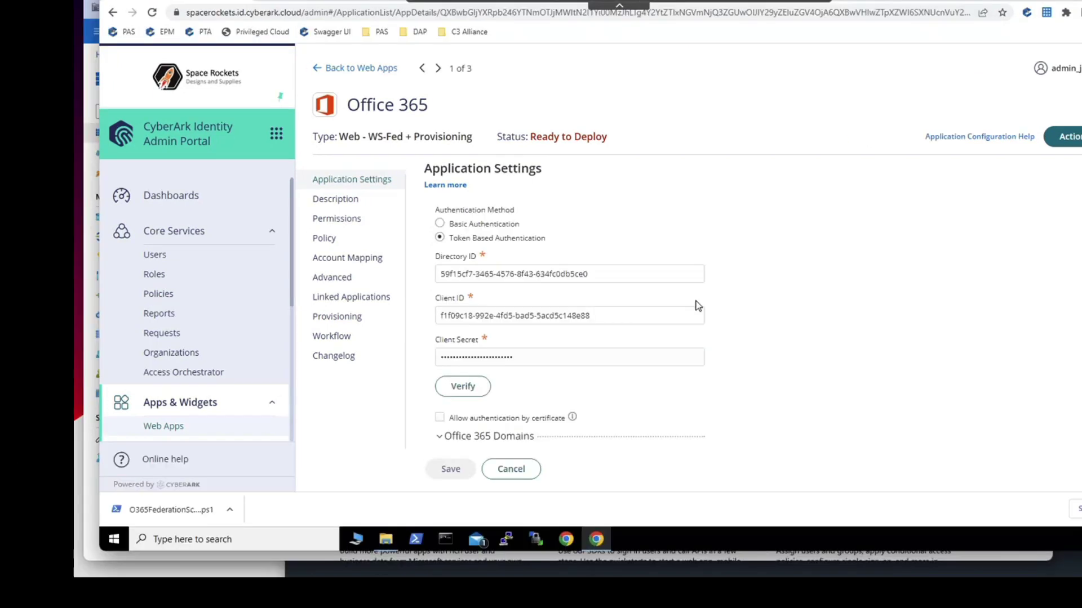
scroll(634, 326, "down", 3)
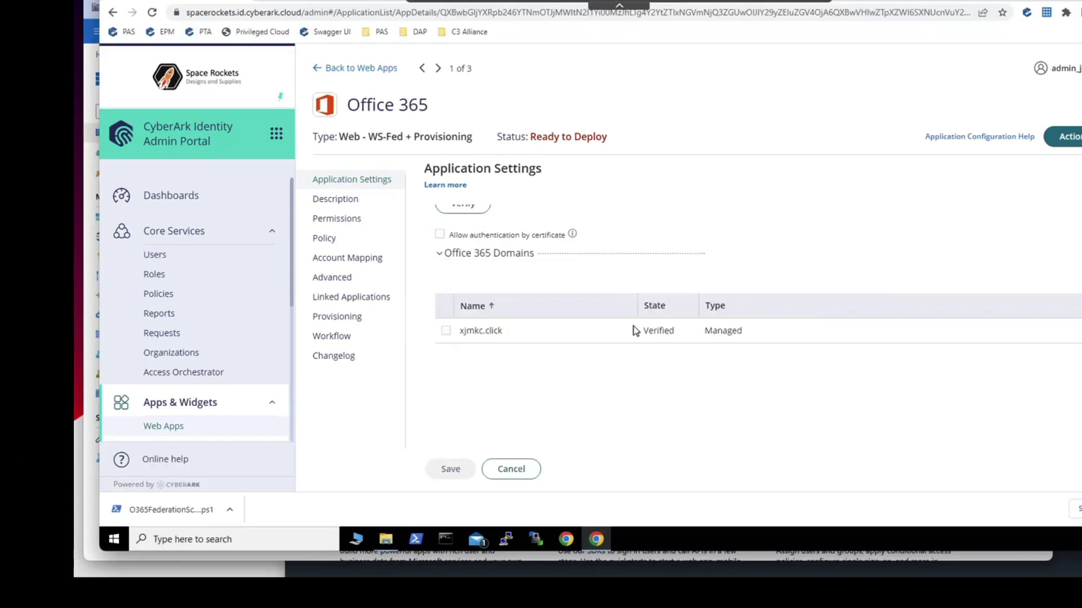
- Download O365FederationScript.ps1 for xjmkc.click from the Actions menu and open the Downloads folder
left_click(445, 333)
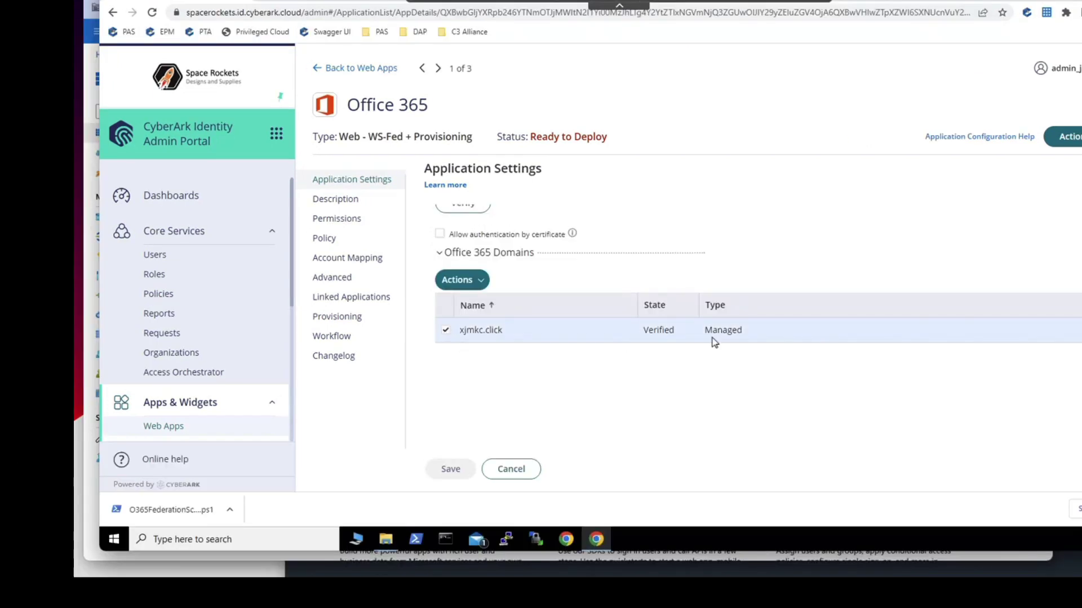
left_click(462, 286)
left_click(469, 305)
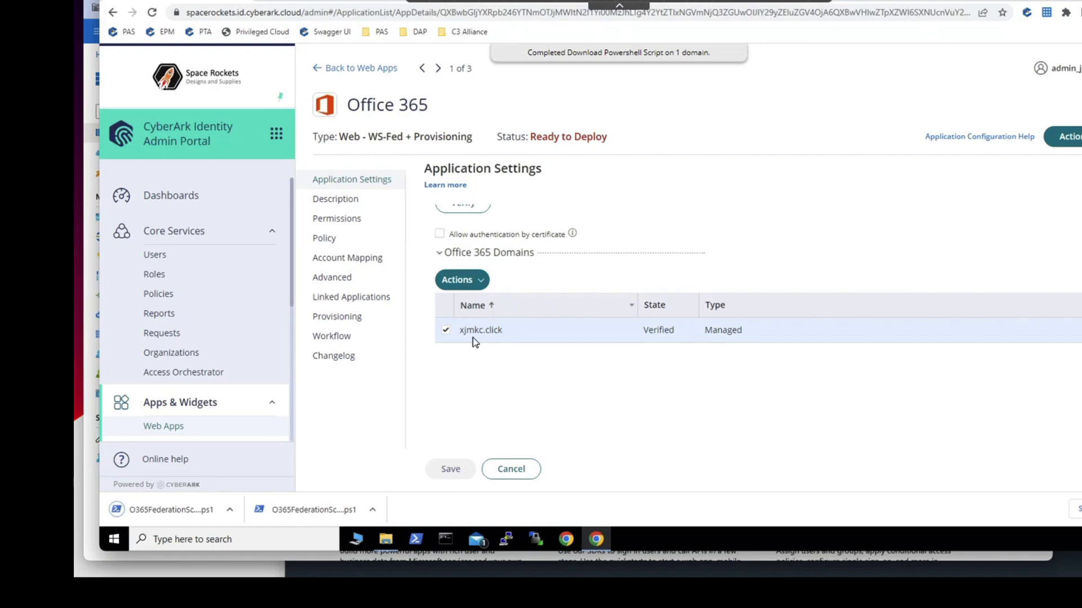
left_click(389, 539)
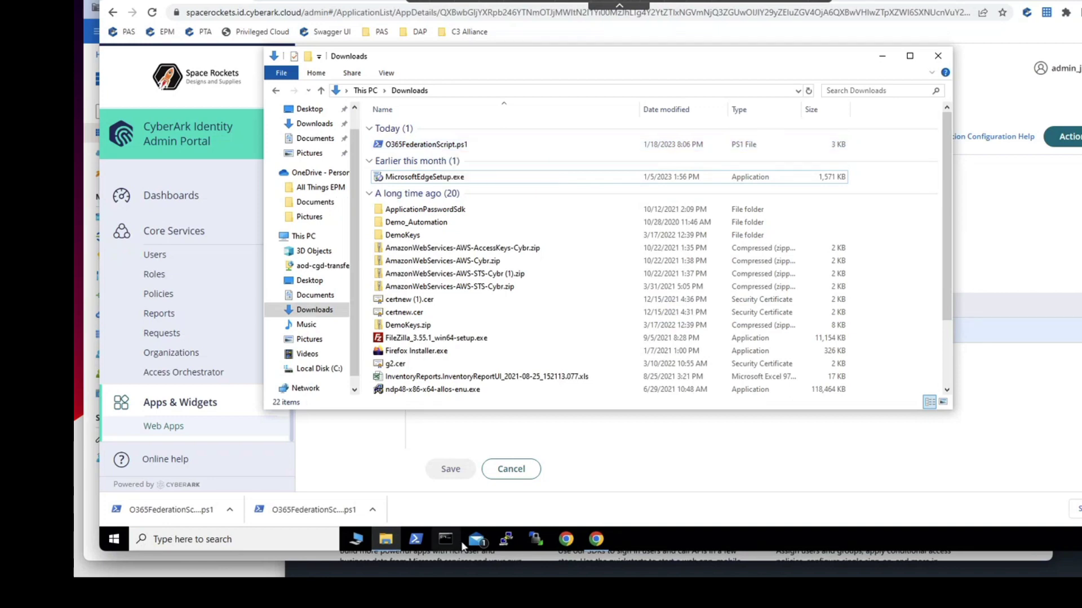
- In PowerShell, change to Downloads and run .\O365FederationScript.ps1
left_click(415, 539)
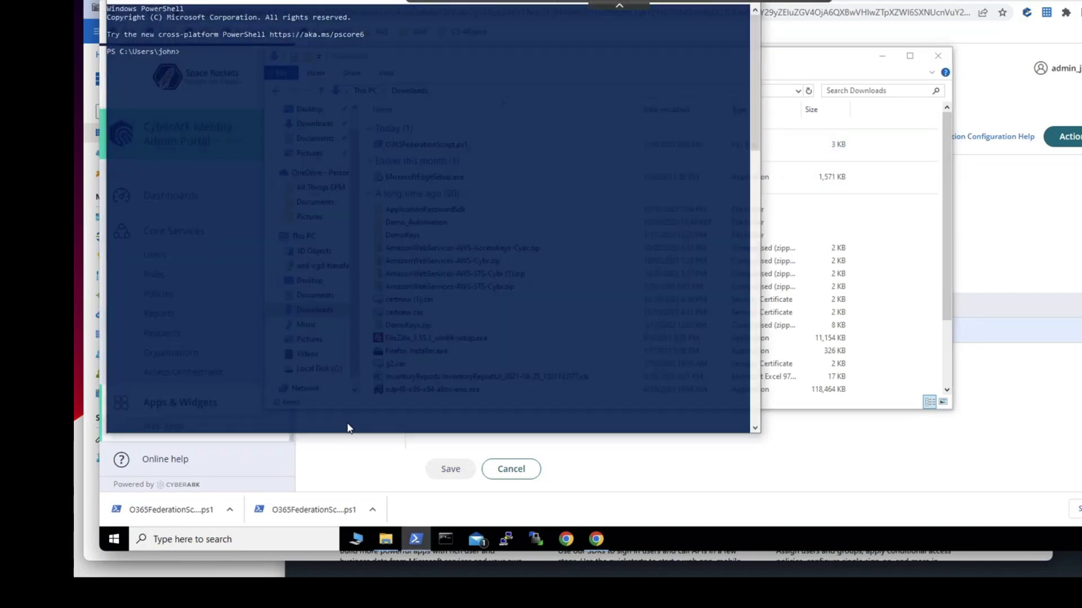
type("cd Download")
type("s")
key("Return")
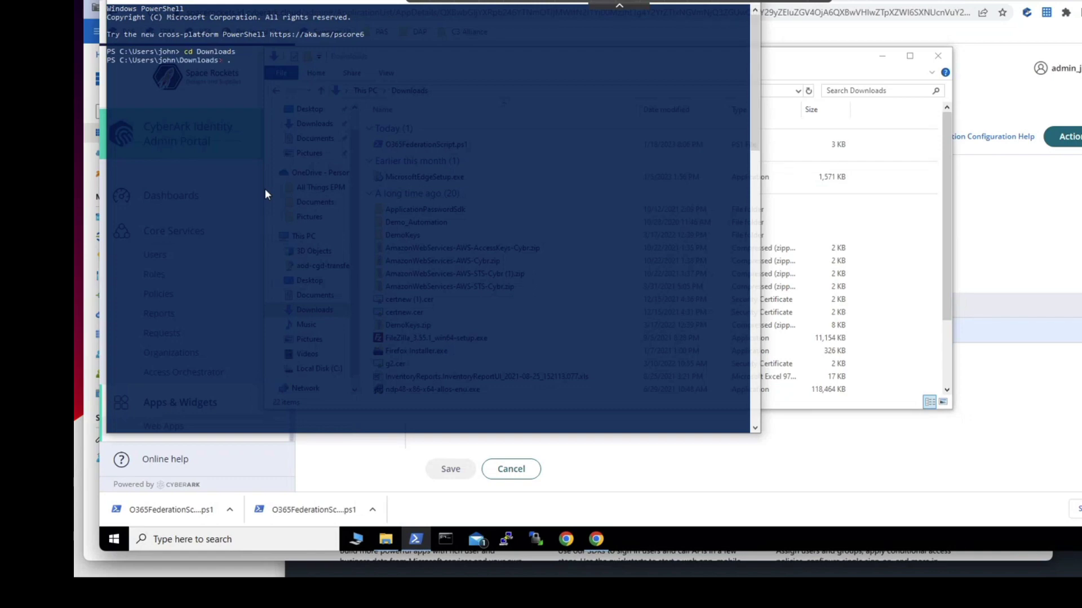
type(".\\O365")
key("Tab")
key("Return")
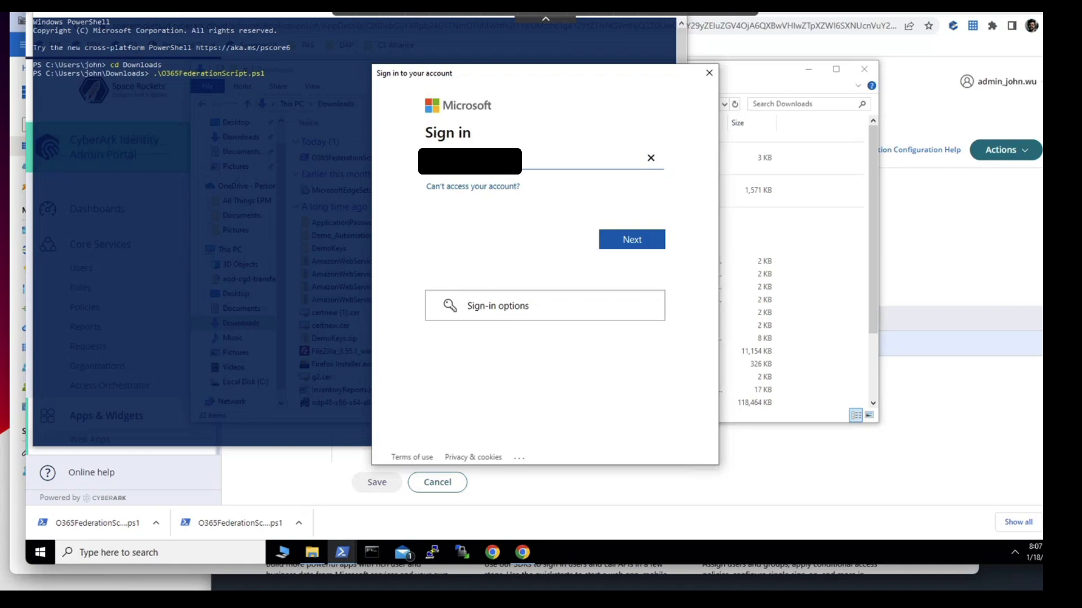
- Sign in with the Microsoft admin e-mail and password, then answer F to federate the domain
type("lic")
key("BackSpace")
key("BackSpace")
key("BackSpace")
type("onmicrosoft.com")
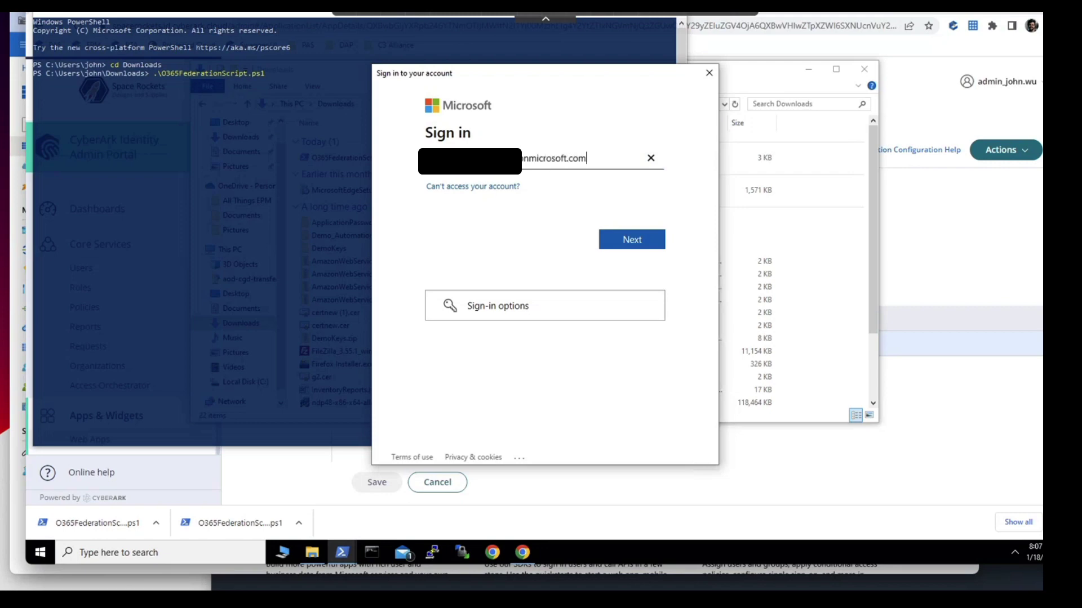
key("Return")
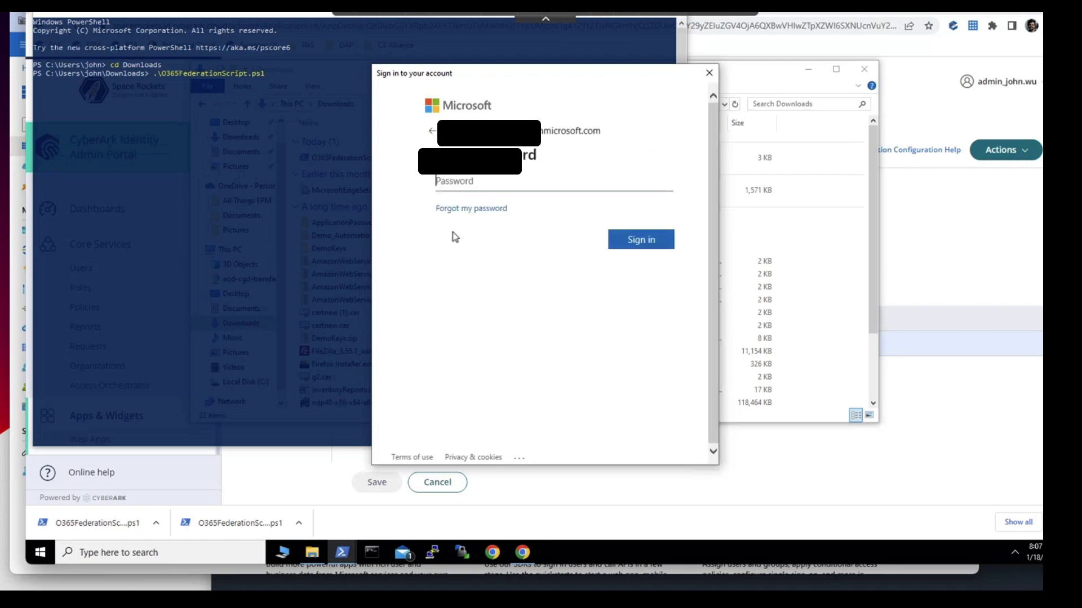
type("••••••")
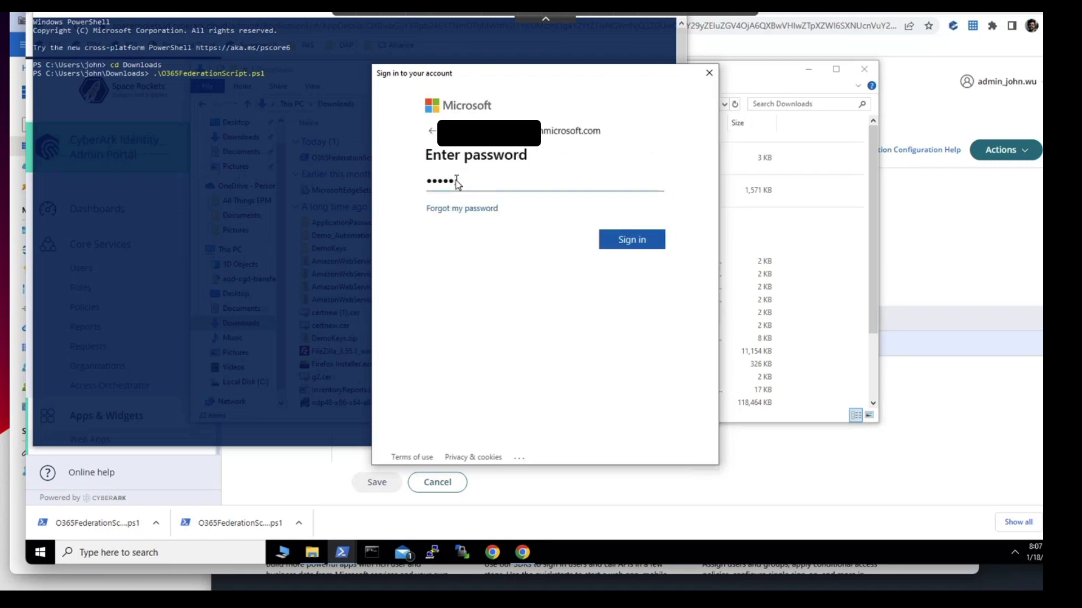
type("•••••••••")
key("Return")
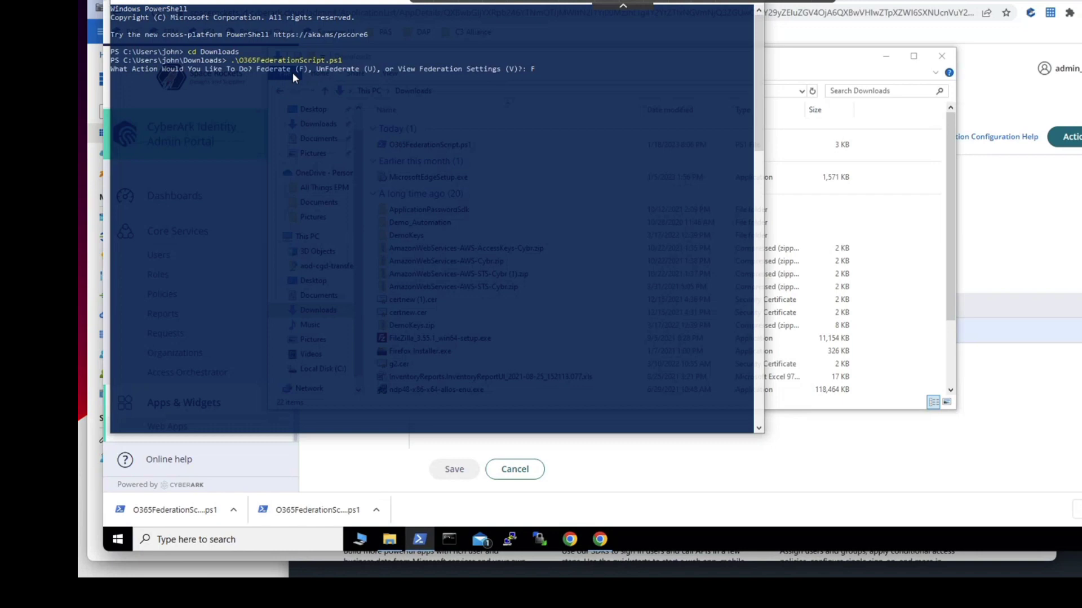
key("Return")
- Reload the Office 365 app page and check the Domains table, where xjmkc.click is still Managed
left_click(729, 473)
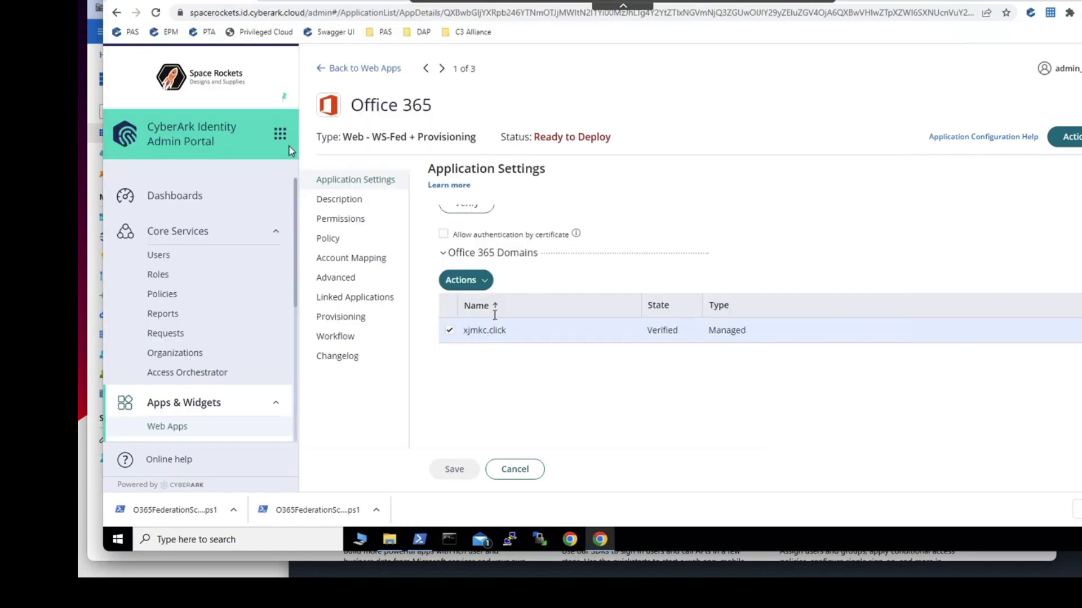
left_click(157, 14)
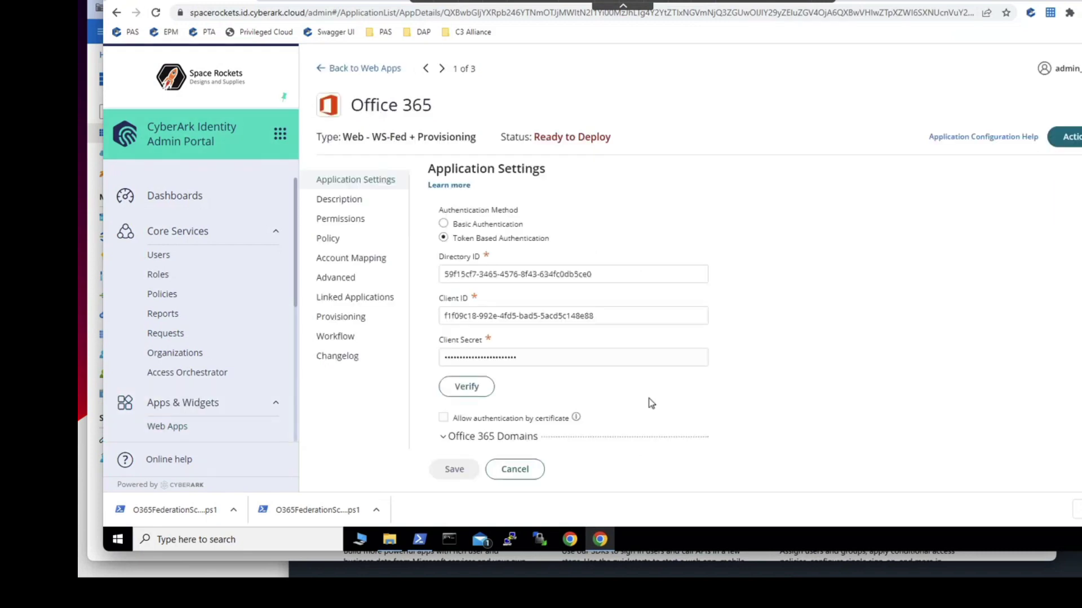
scroll(569, 394, "down", 4)
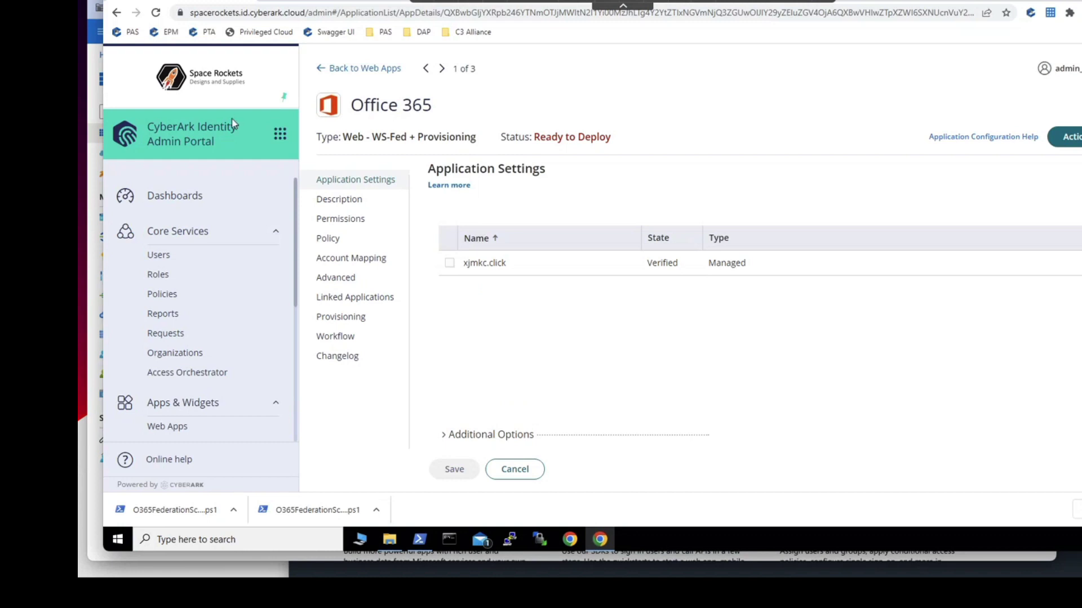
left_click(155, 13)
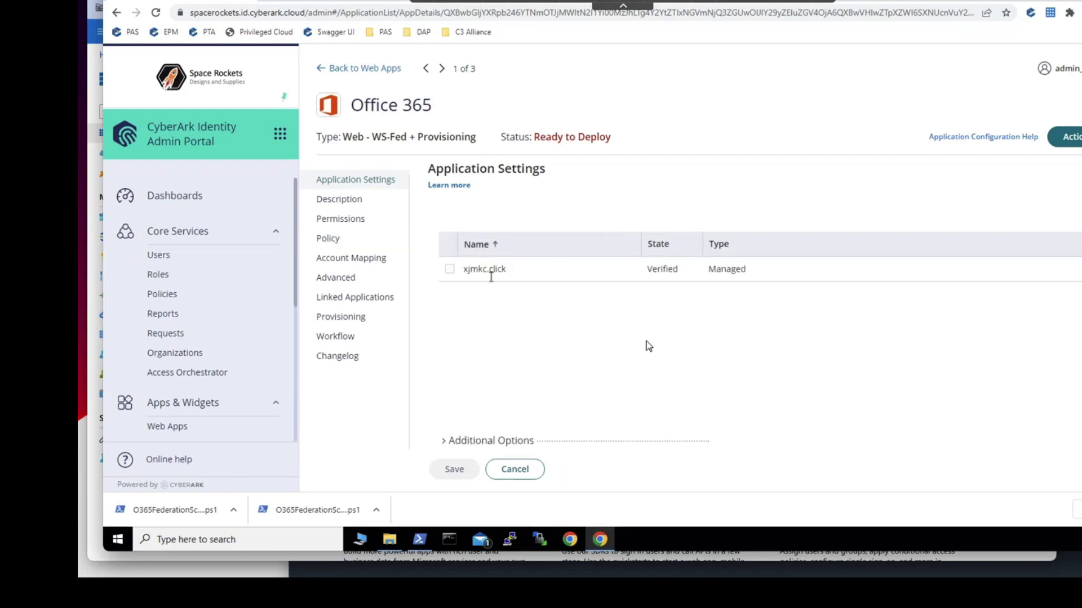
left_click(707, 542)
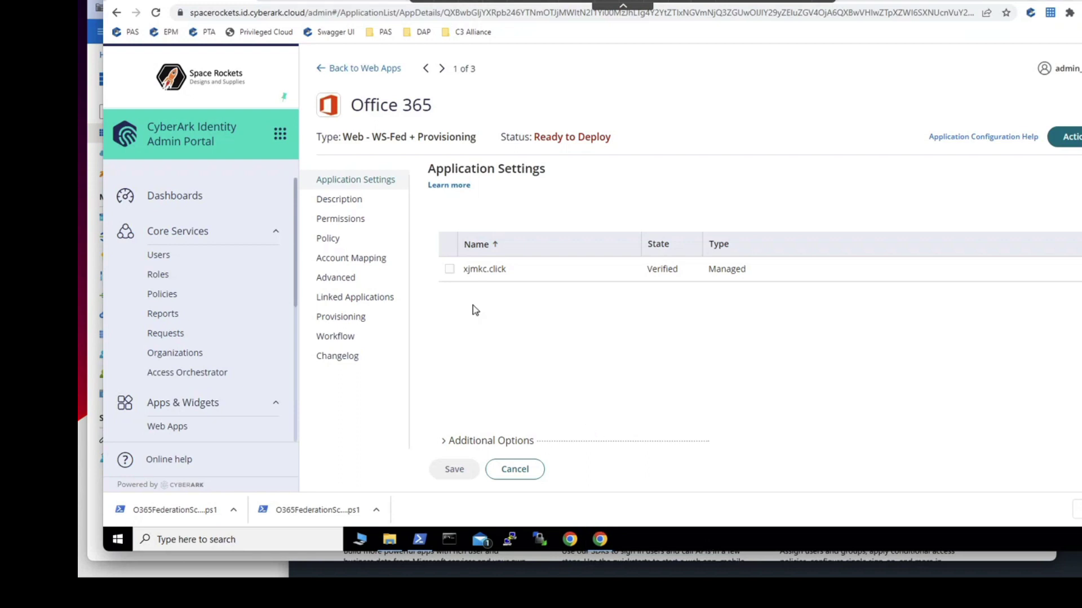
left_click(390, 541)
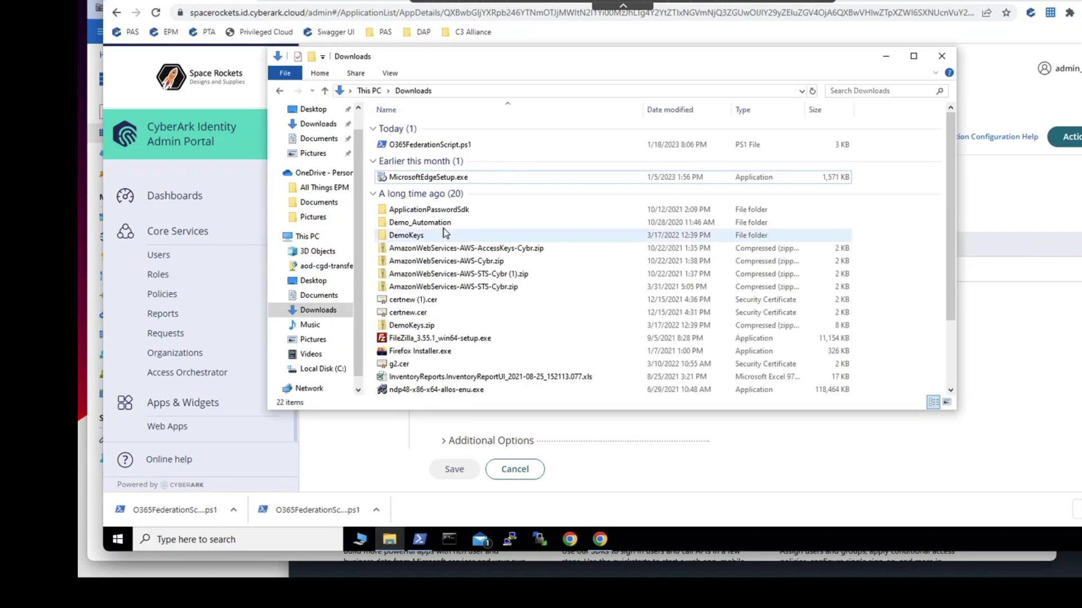
right_click(459, 145)
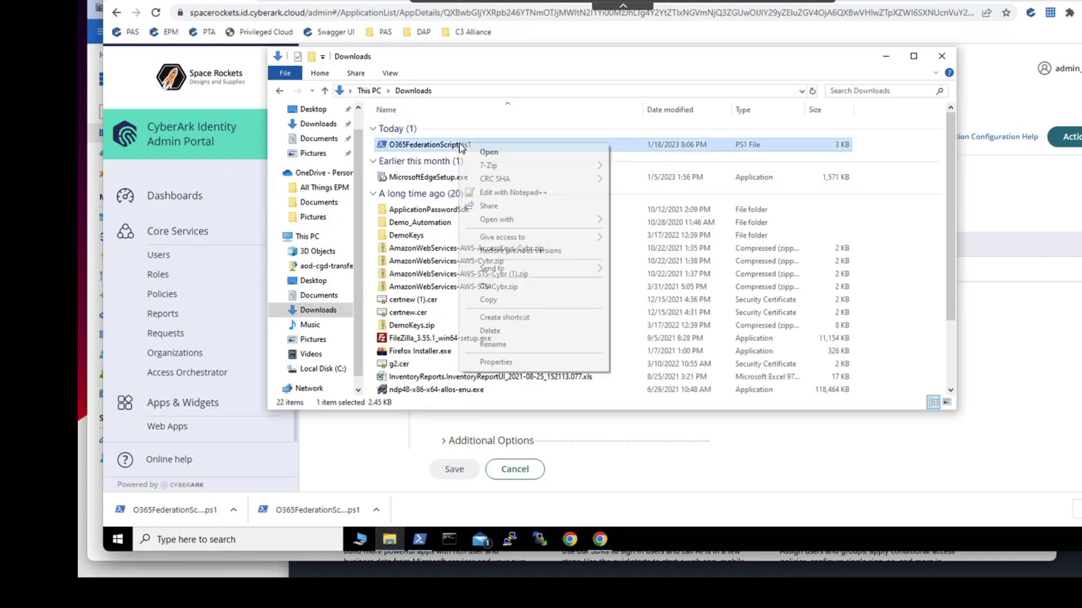
left_click(530, 193)
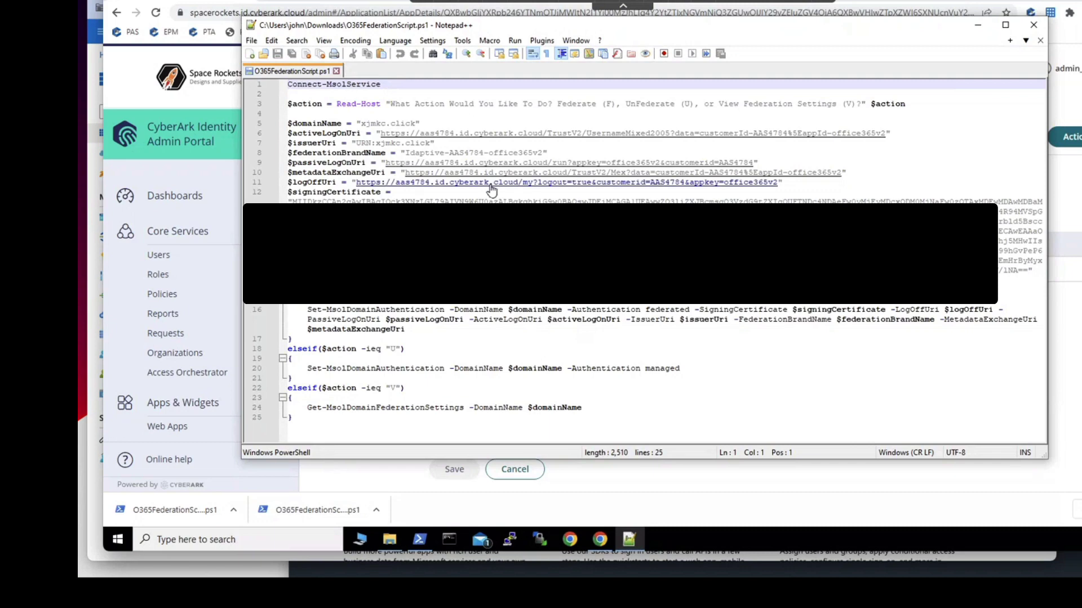
left_click(1040, 29)
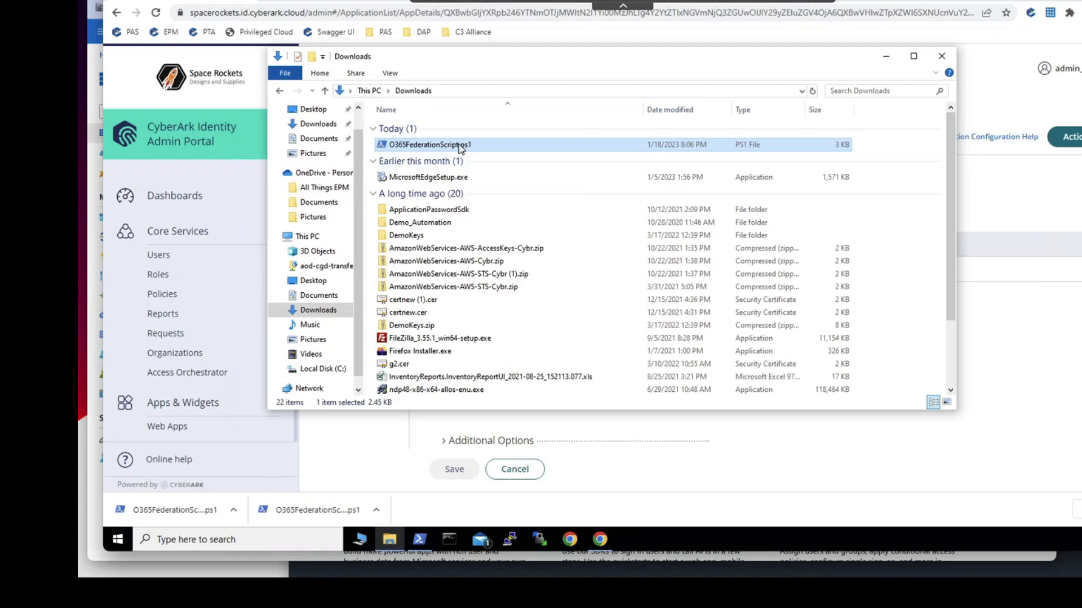
key("alt+Tab")
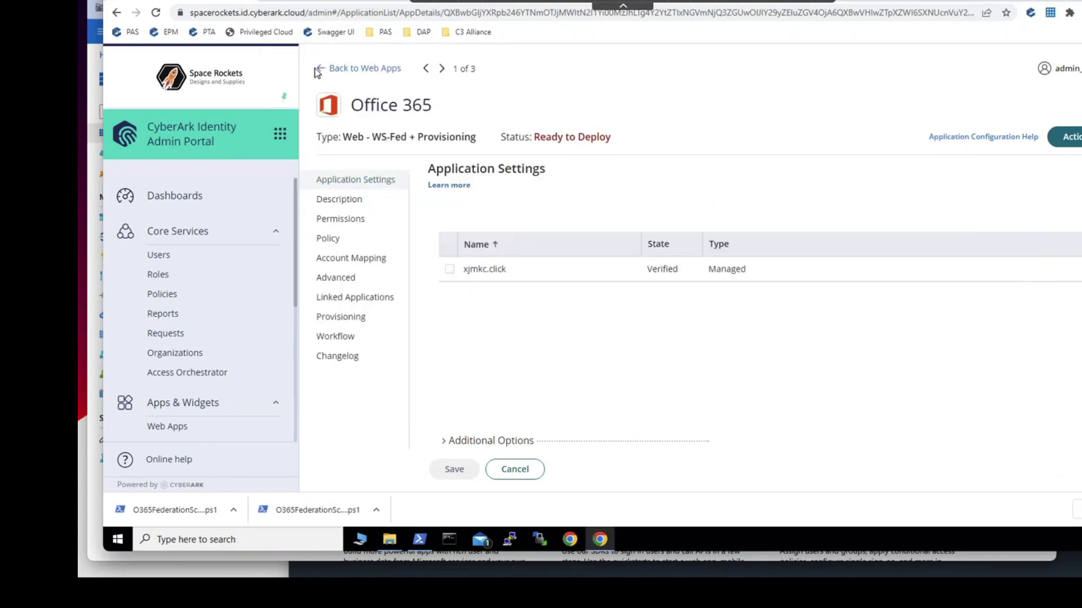
- After a reload confirms the domain is Federated, add the O365 Users group to Office 365 permissions
left_click(157, 13)
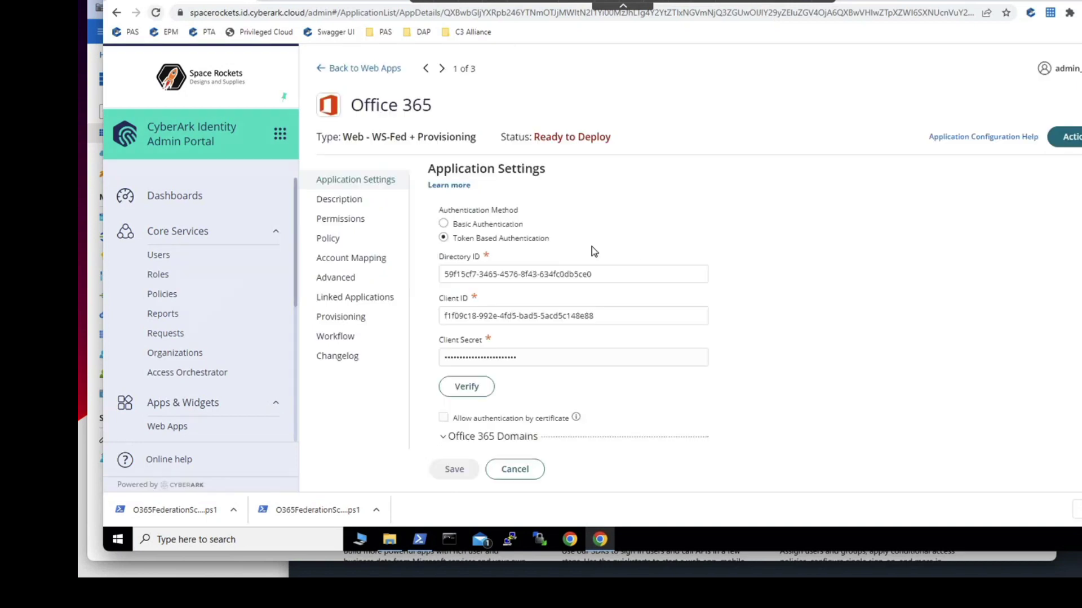
scroll(589, 246, "down", 4)
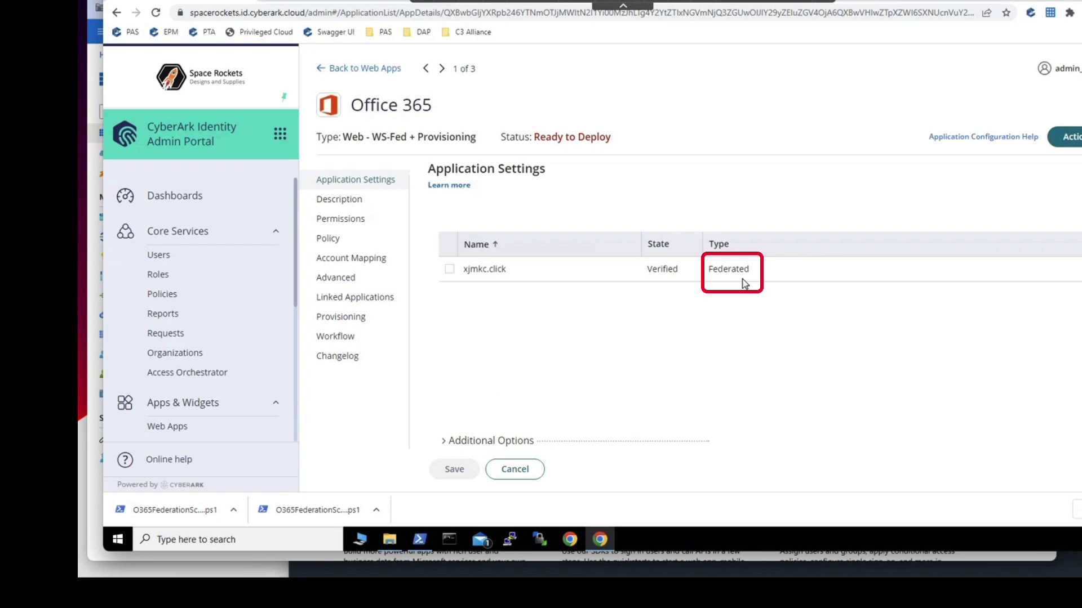
left_click(360, 220)
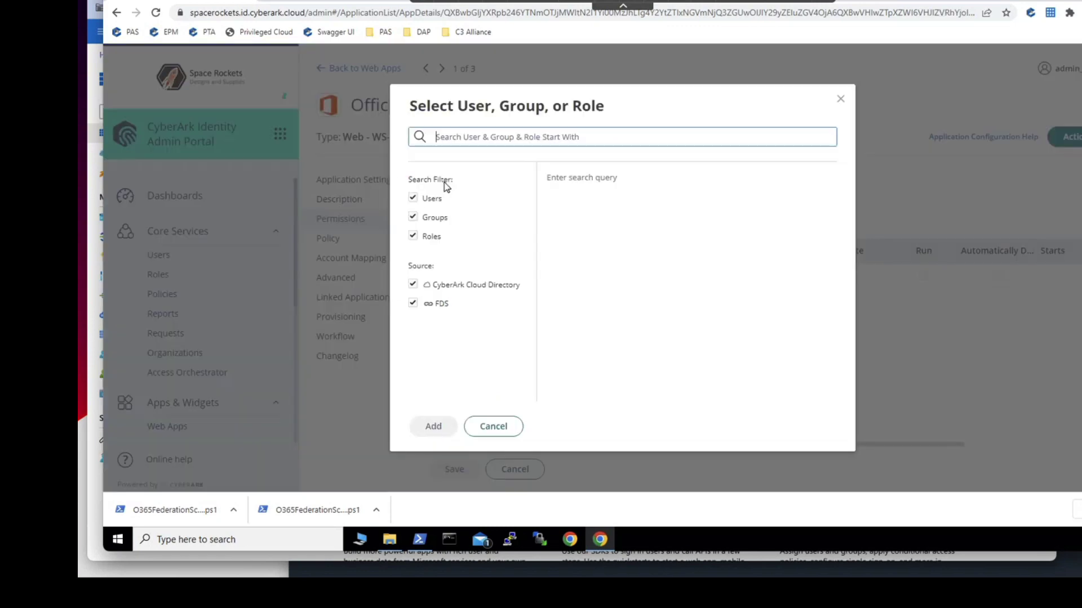
left_click(446, 222)
type("O365")
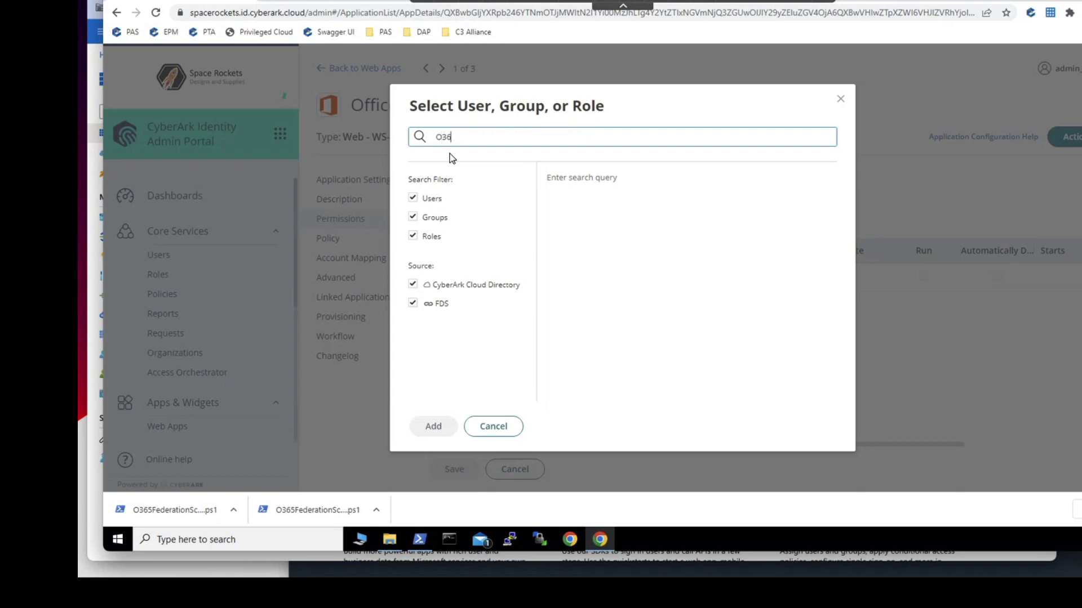
left_click(623, 206)
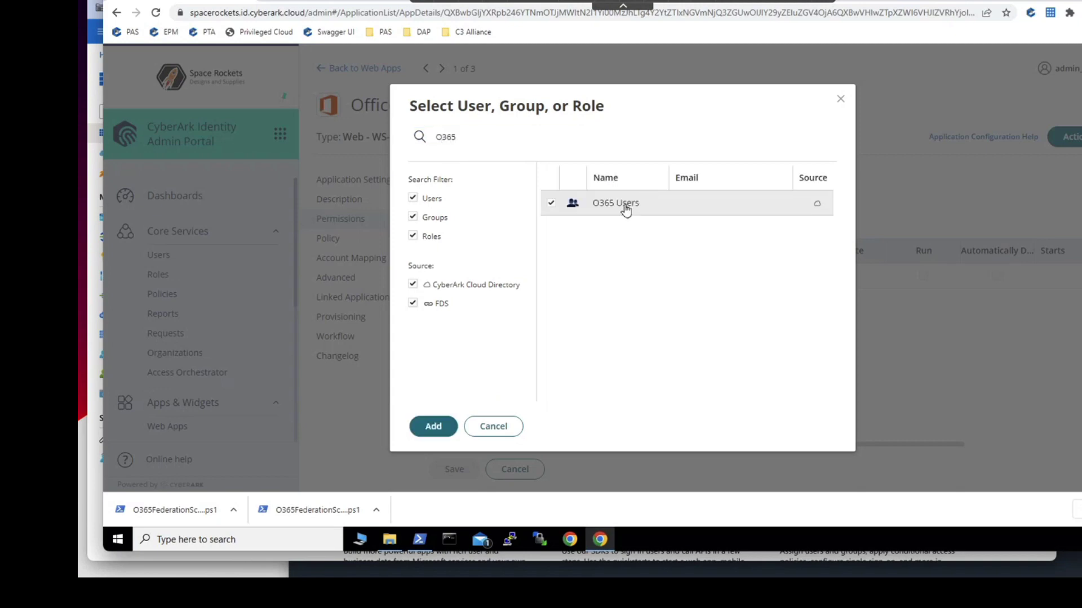
left_click(434, 426)
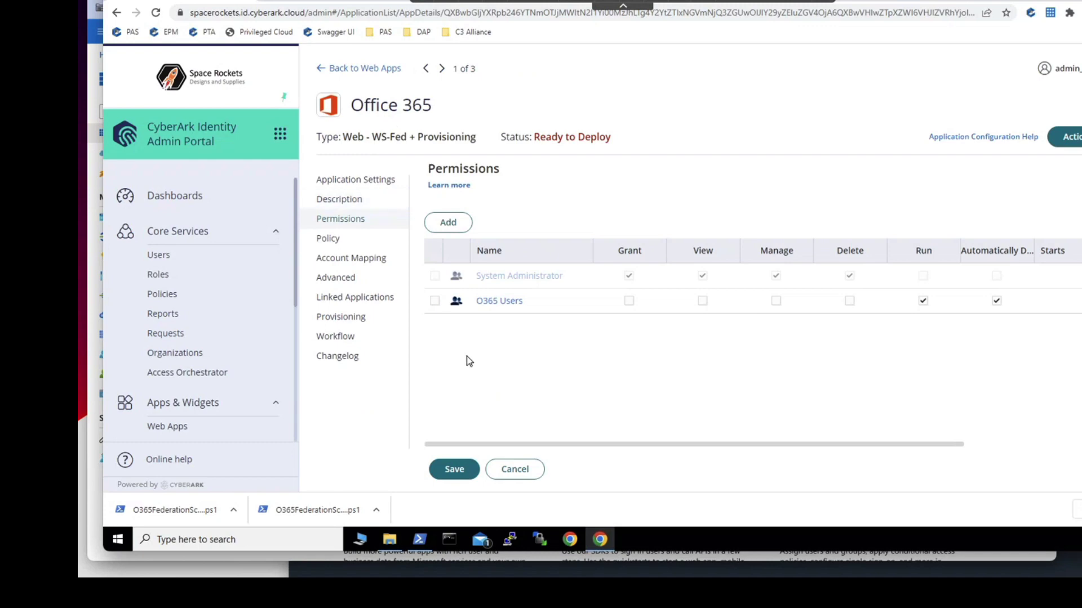
left_click(342, 319)
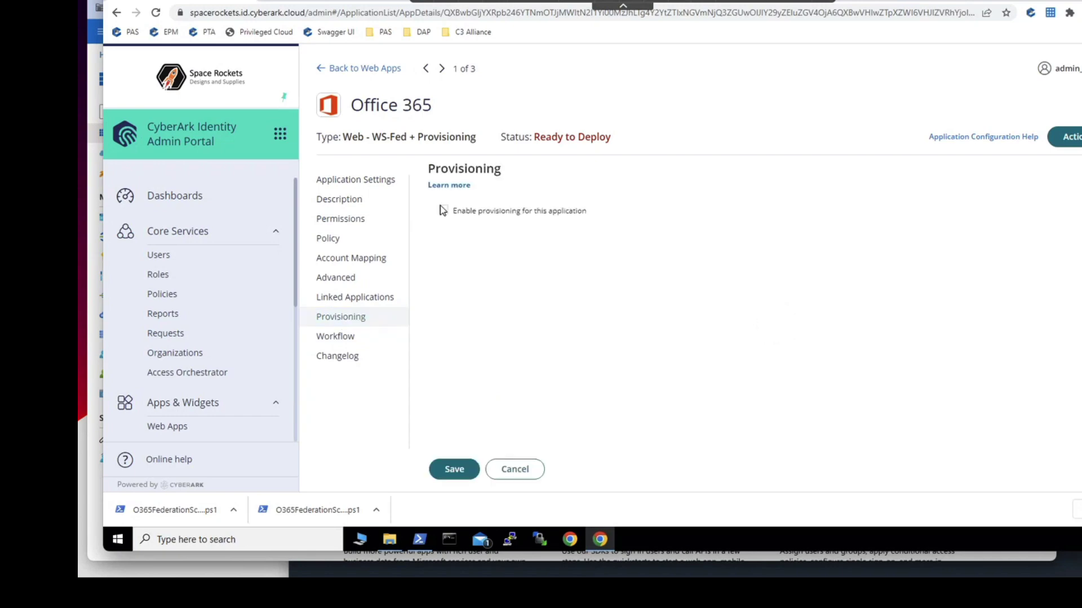
- Enable provisioning for the Office 365 app and dismiss the warning
left_click(443, 211)
left_click(529, 303)
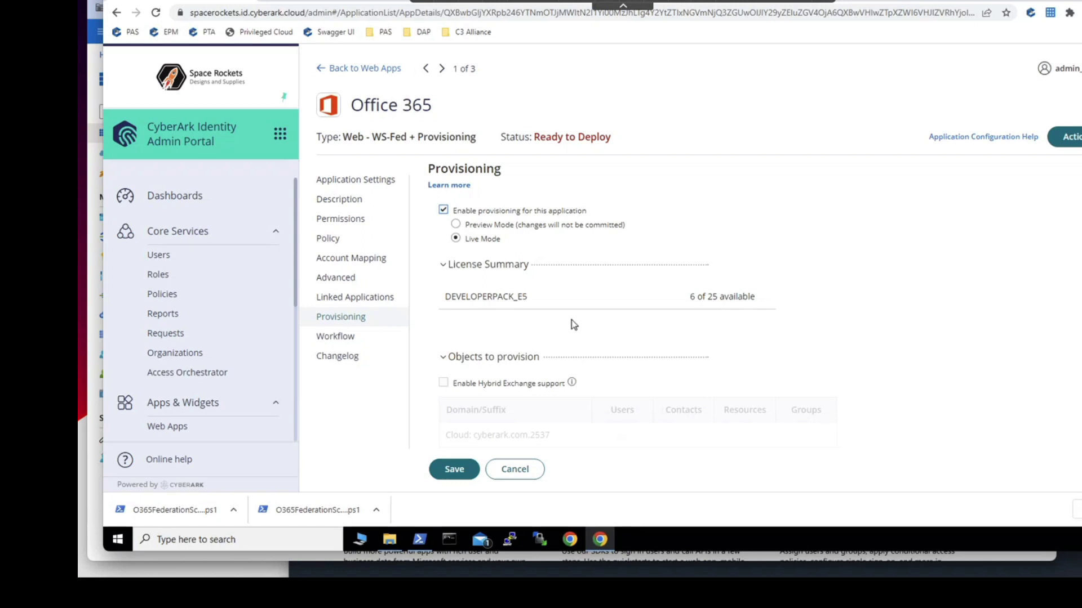
scroll(573, 325, "down", 1)
scroll(573, 324, "down", 3)
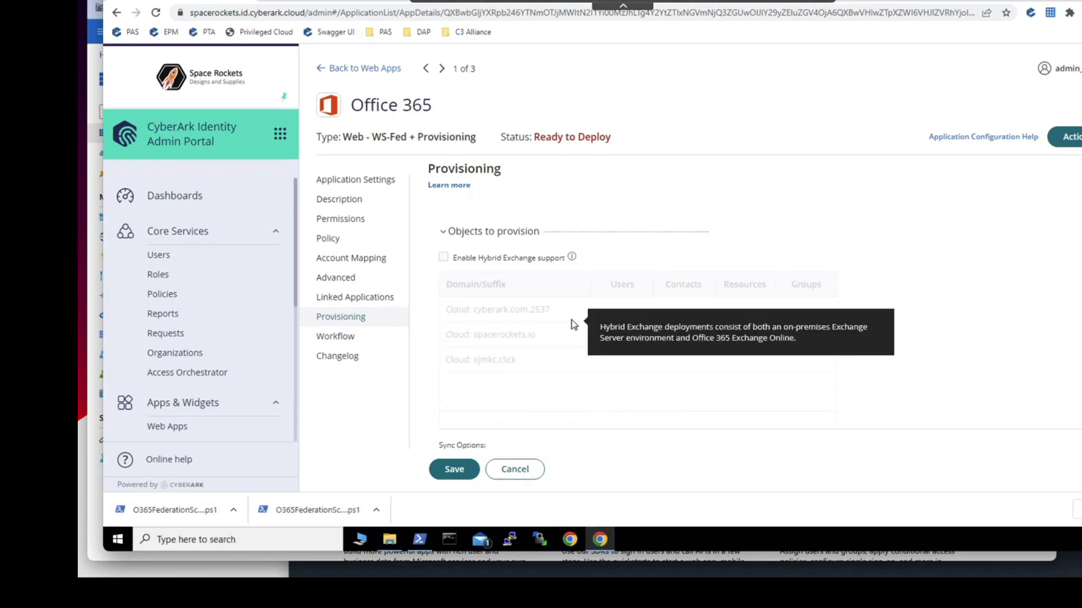
scroll(483, 336, "down", 5)
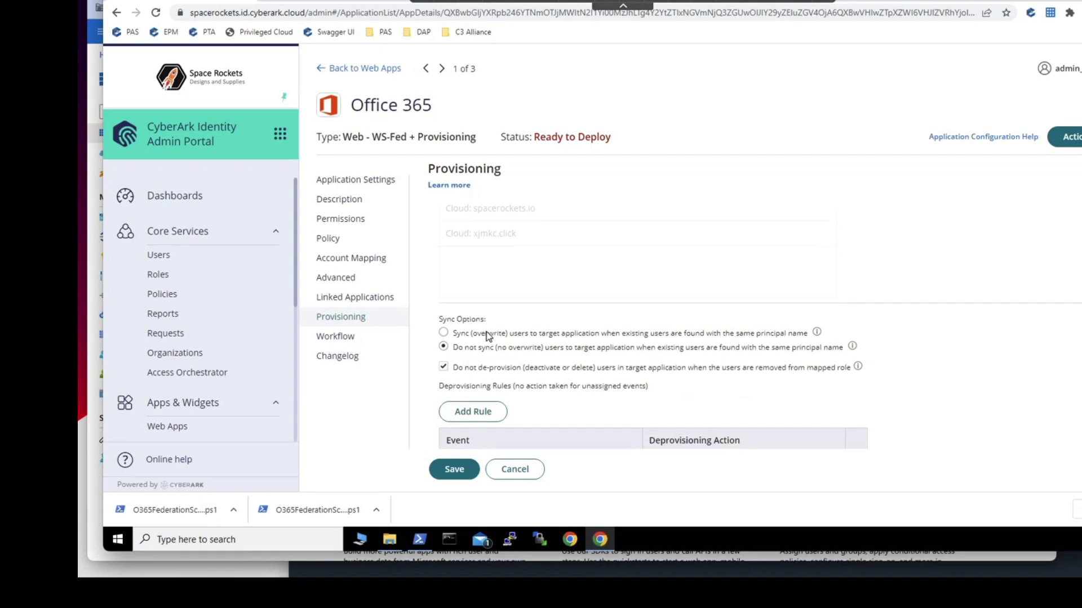
scroll(488, 336, "up", 2)
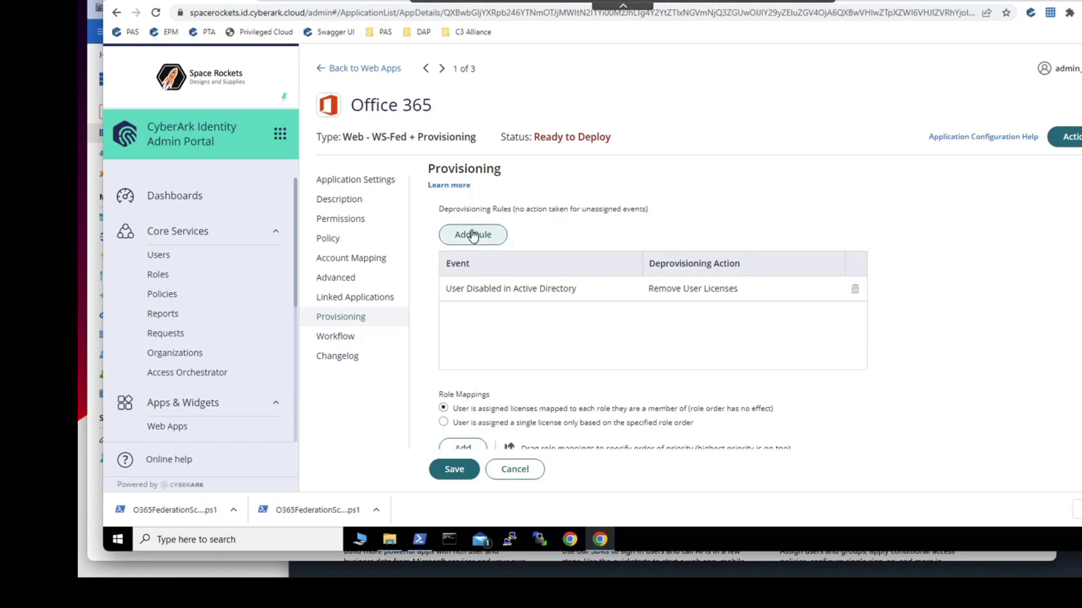
- Add a rule deleting the Office 365 account when a user is deleted in Active Directory
left_click(474, 234)
left_click(529, 240)
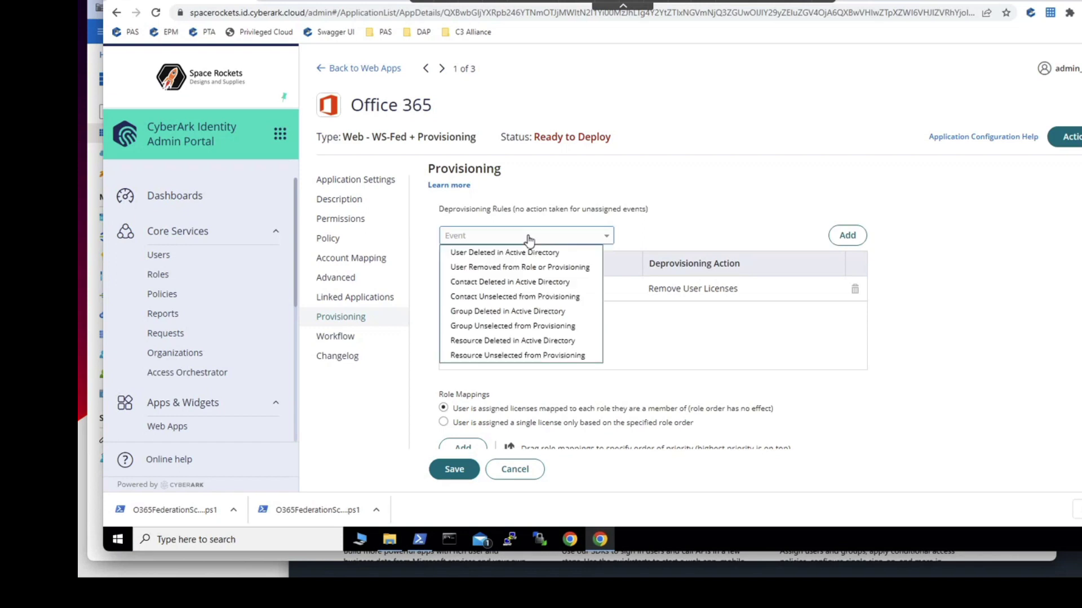
left_click(516, 253)
left_click(709, 238)
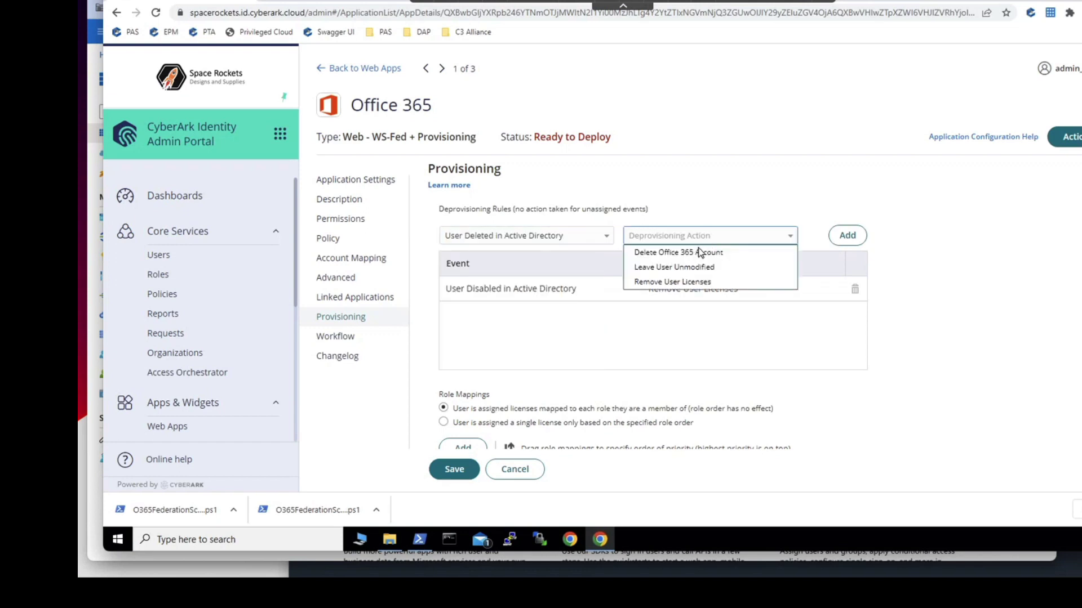
left_click(744, 252)
left_click(846, 236)
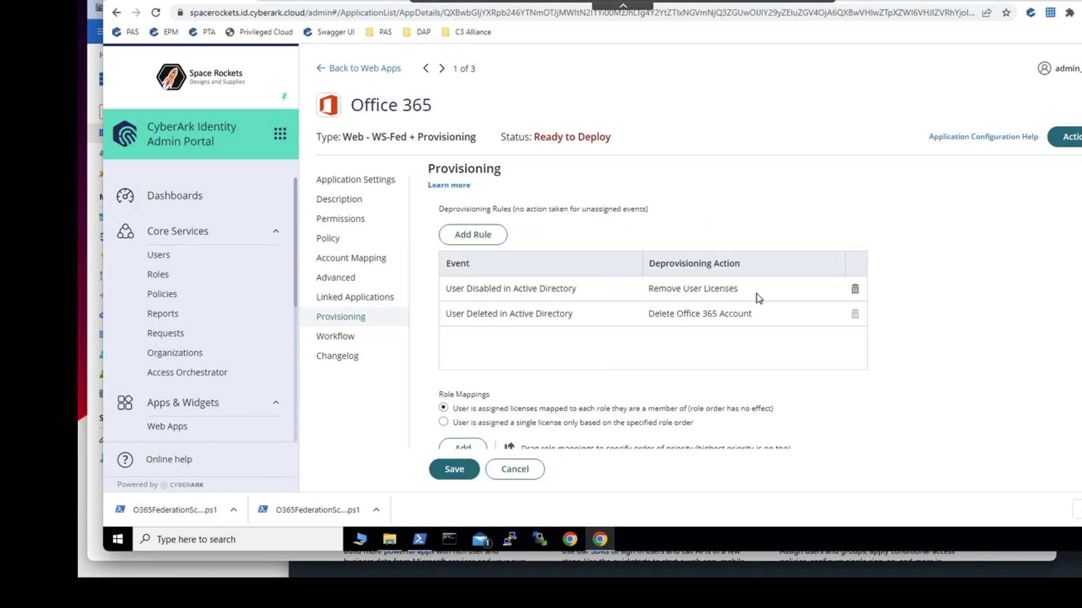
- Change the disabled-user rule's action to Delete Office 365 Account
left_click(759, 297)
left_click(759, 297)
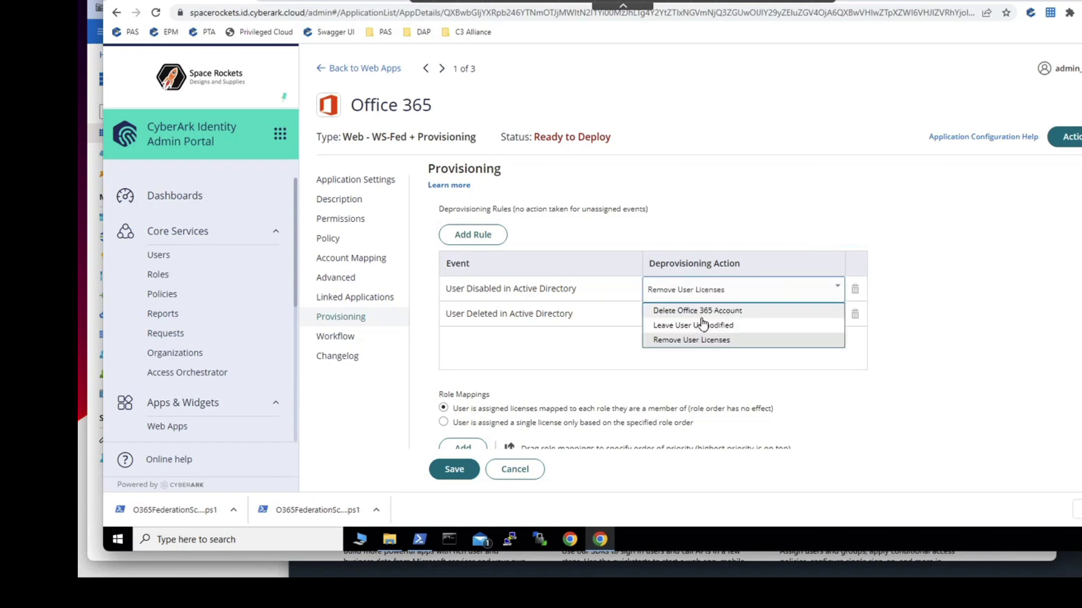
left_click(708, 309)
- Add a User Removed from Role or Provisioning rule that deletes the Office 365 account
left_click(491, 235)
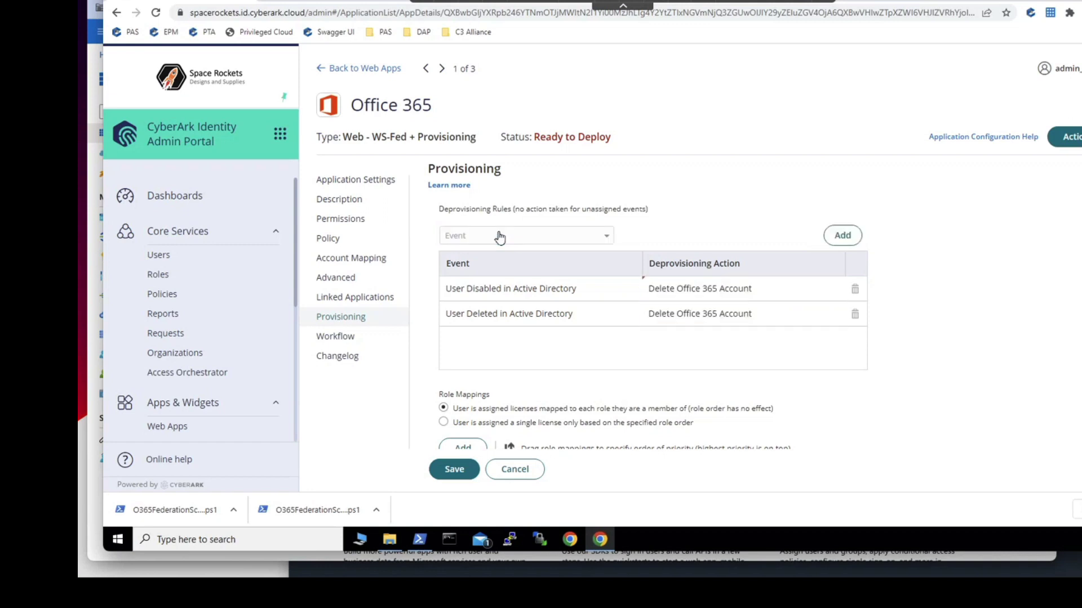
left_click(499, 238)
left_click(512, 251)
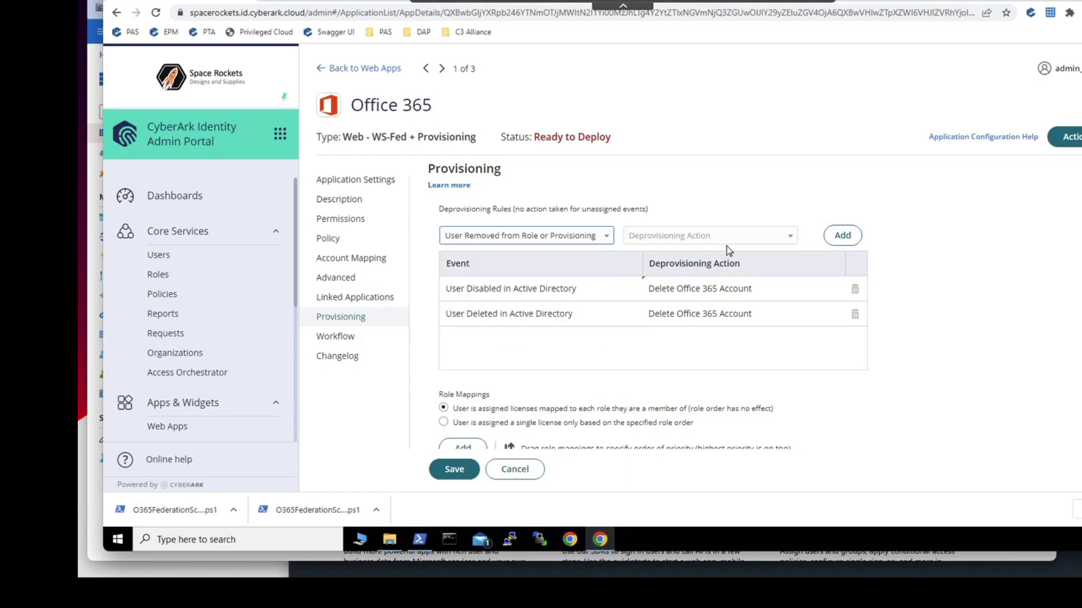
left_click(726, 237)
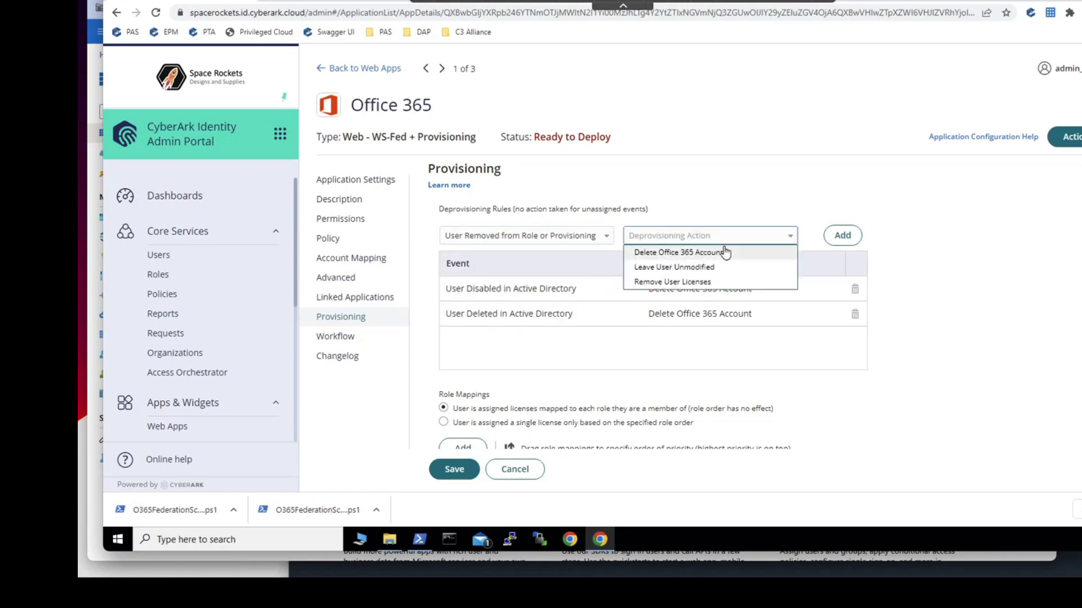
left_click(725, 252)
left_click(843, 235)
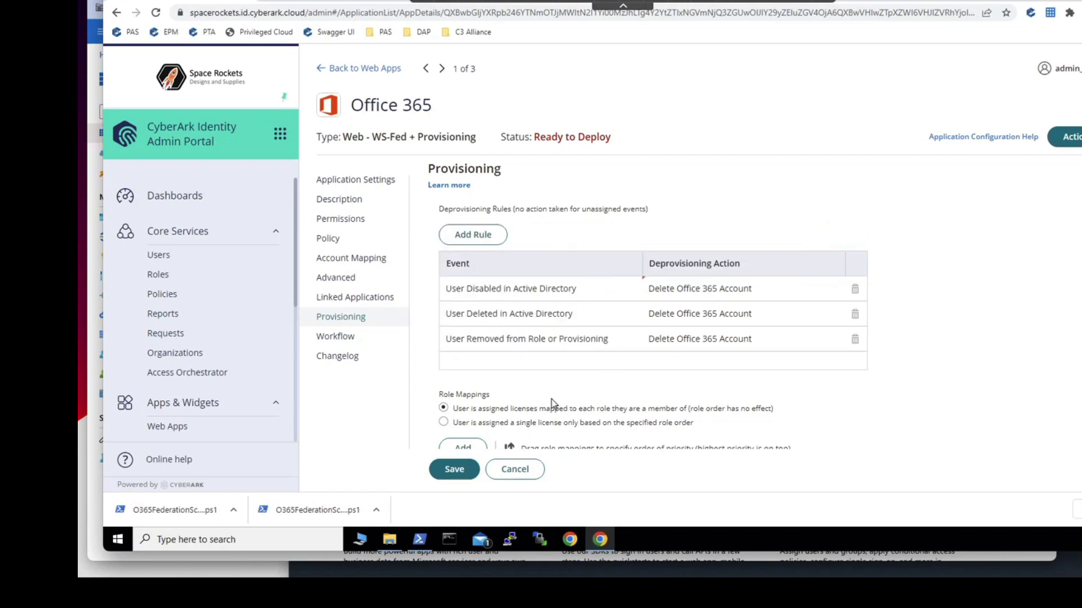
scroll(552, 403, "down", 1)
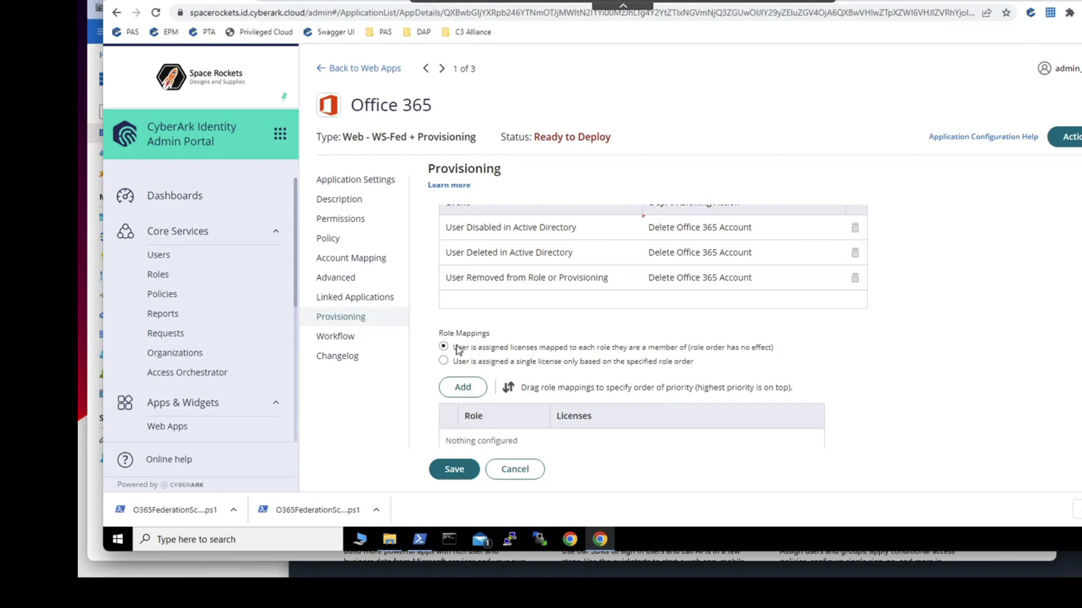
- Add a role mapping giving O365 Users the full DEVELOPERPACK_E5 licence, then save the app
left_click(461, 389)
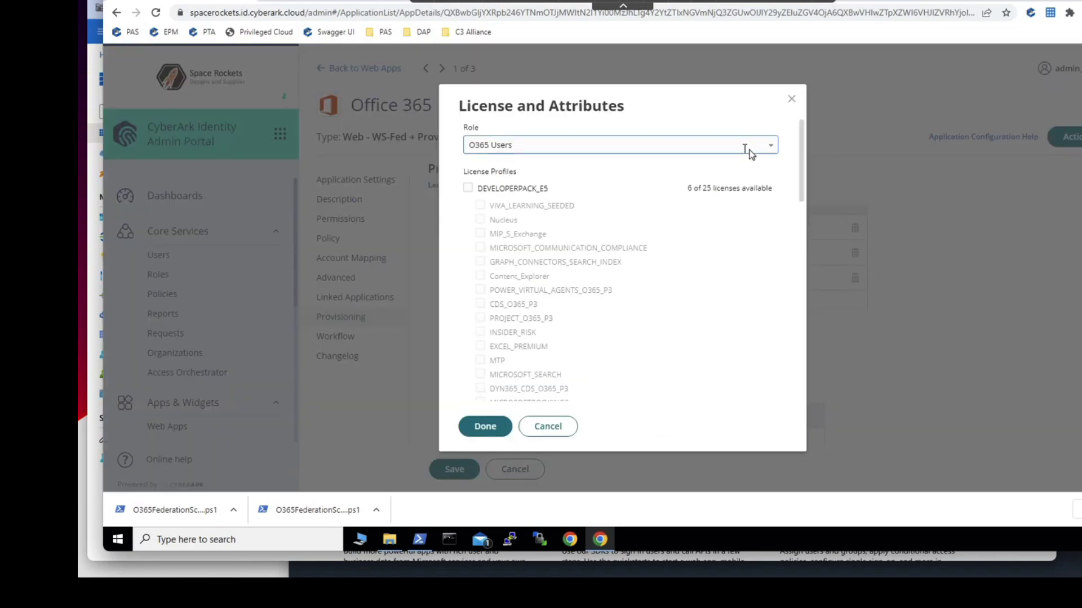
left_click(771, 148)
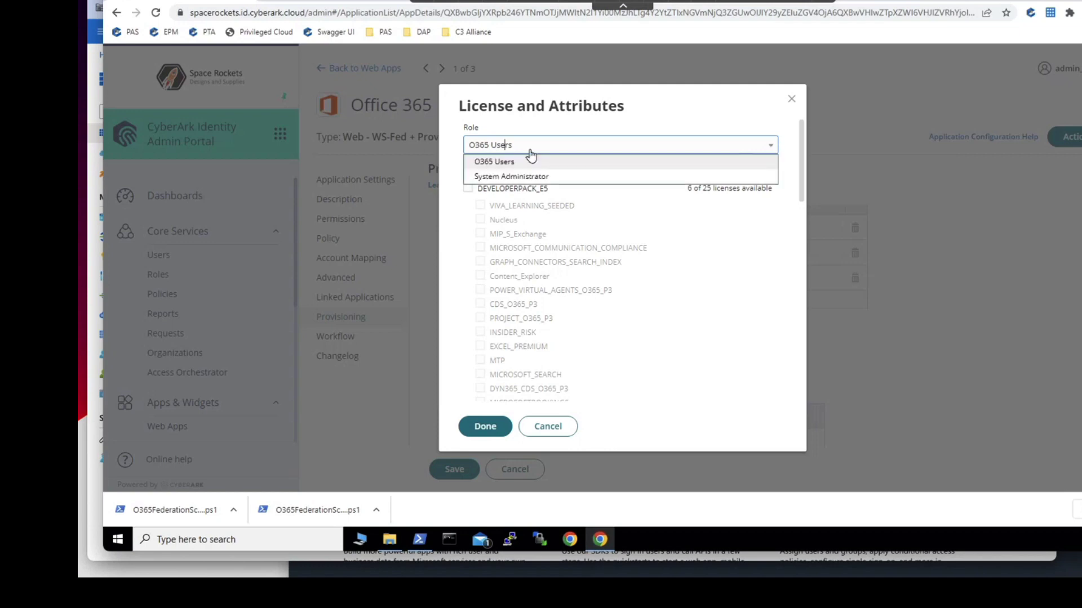
left_click(732, 261)
left_click(485, 190)
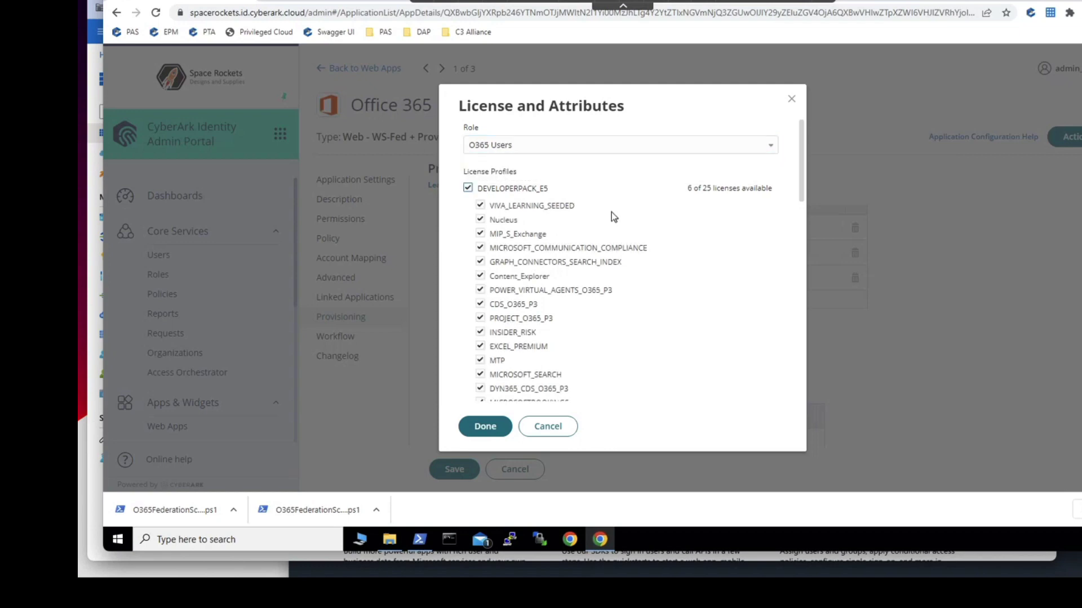
scroll(486, 337, "down", 5)
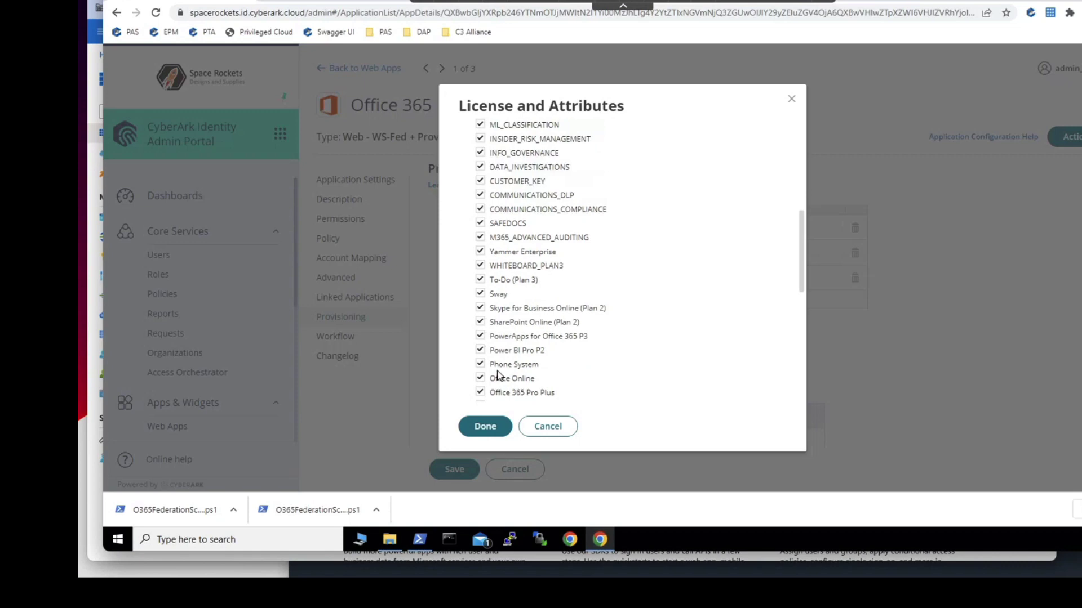
scroll(501, 349, "up", 5)
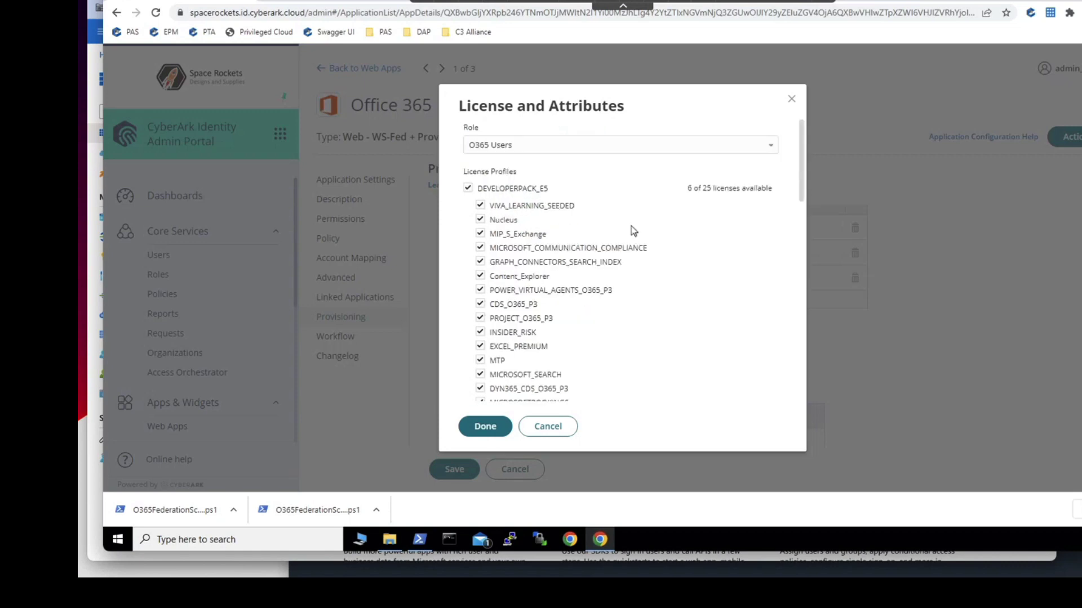
left_click(494, 431)
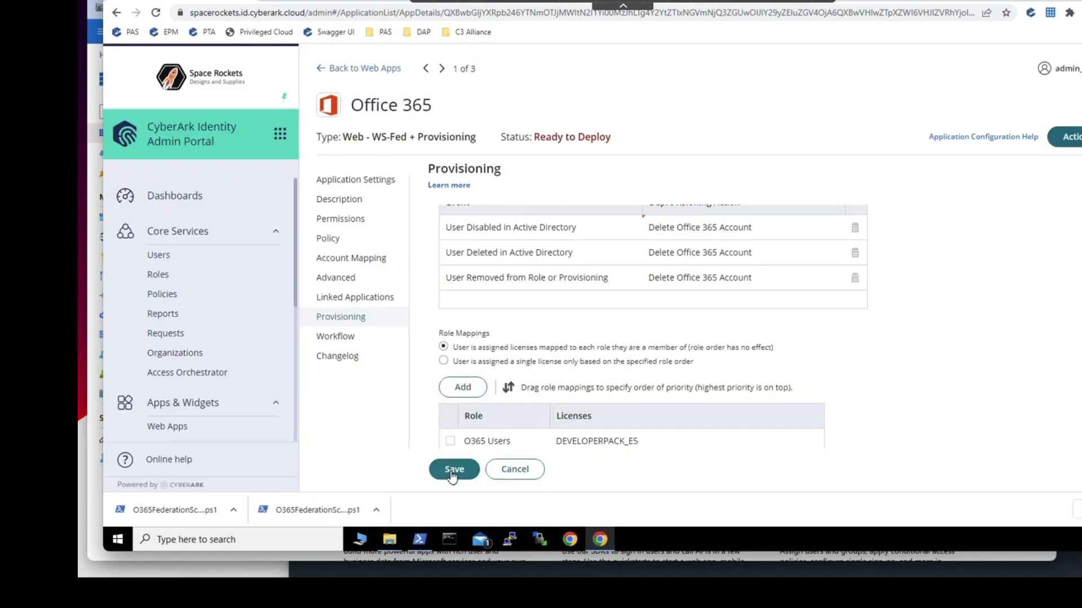
left_click(453, 472)
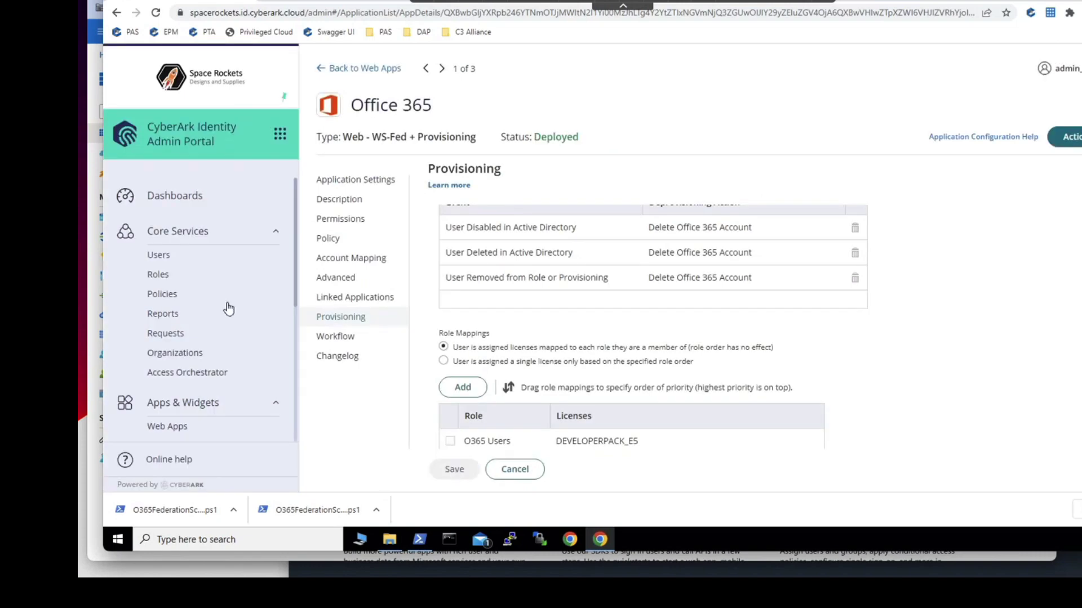
- Start a new user with suffix xjmkc.click, entering the test user's login name, e-mail and display name
left_click(187, 263)
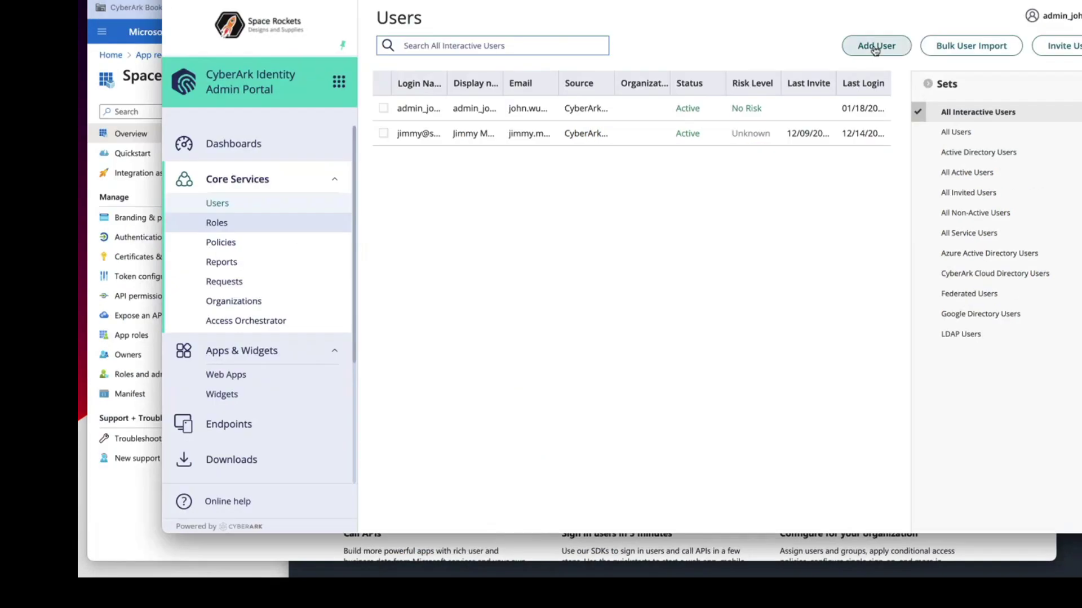
left_click(874, 44)
left_click(441, 172)
type("alan")
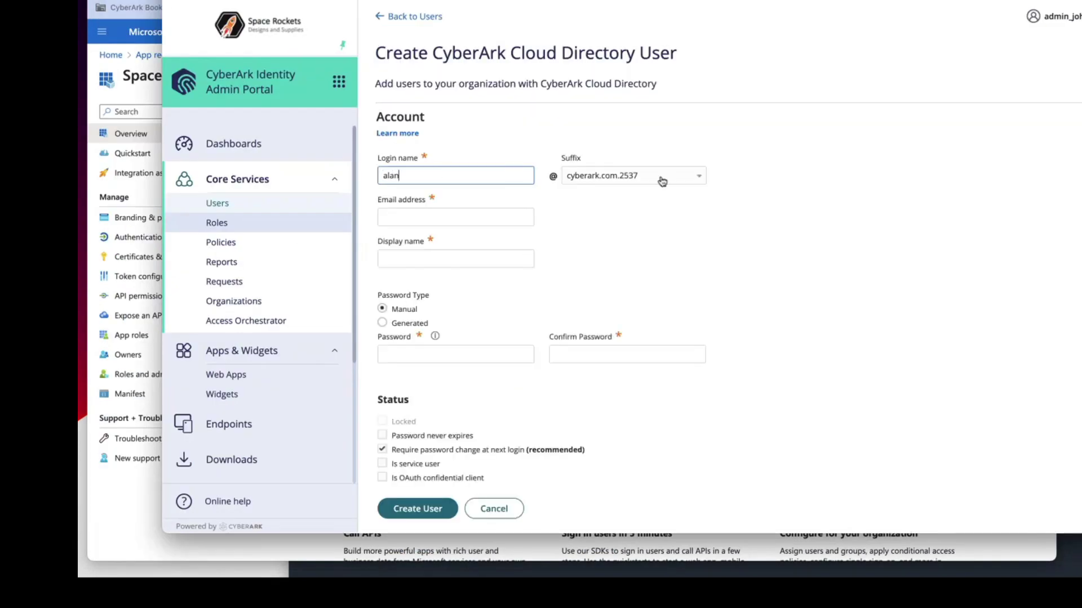
left_click(658, 178)
left_click(607, 224)
left_click(426, 218)
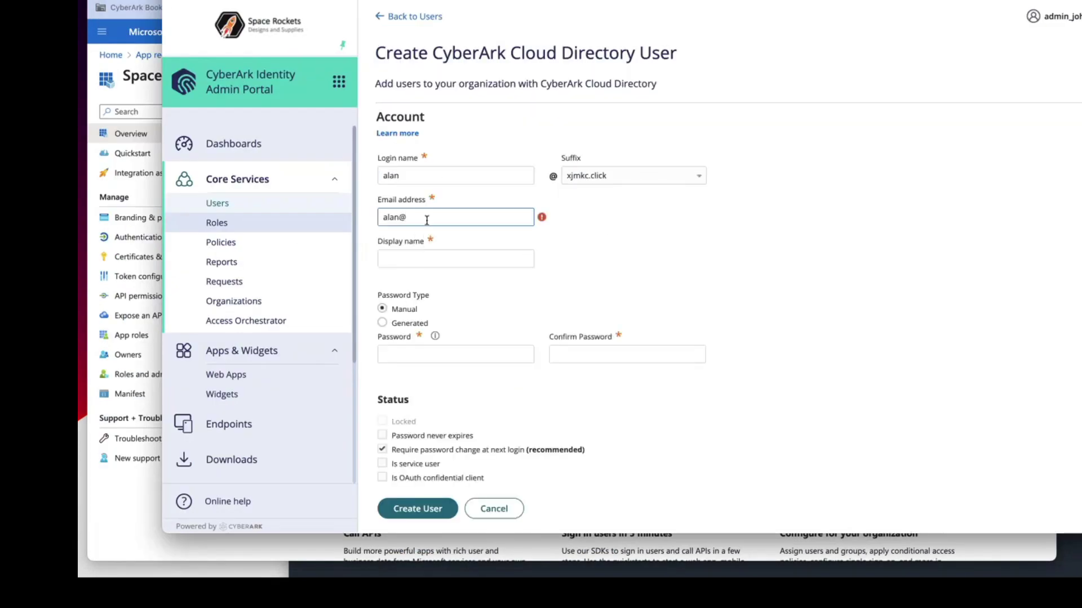
left_click(422, 258)
type("Alan")
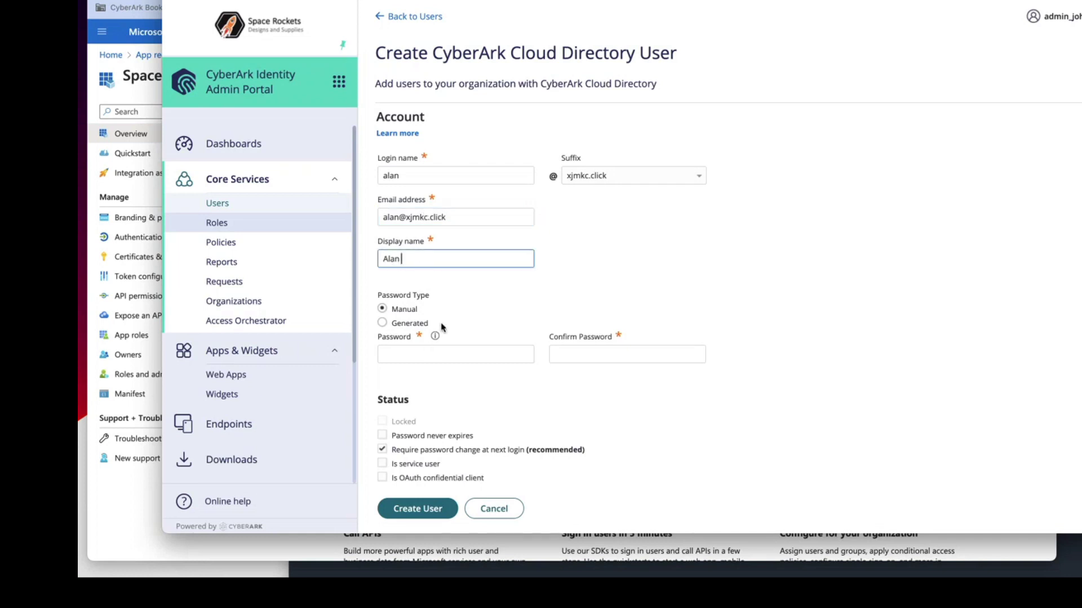
type(" Test")
- Set the user's password, turn off the required password change at first login, and create the user
left_click(455, 354)
type("******")
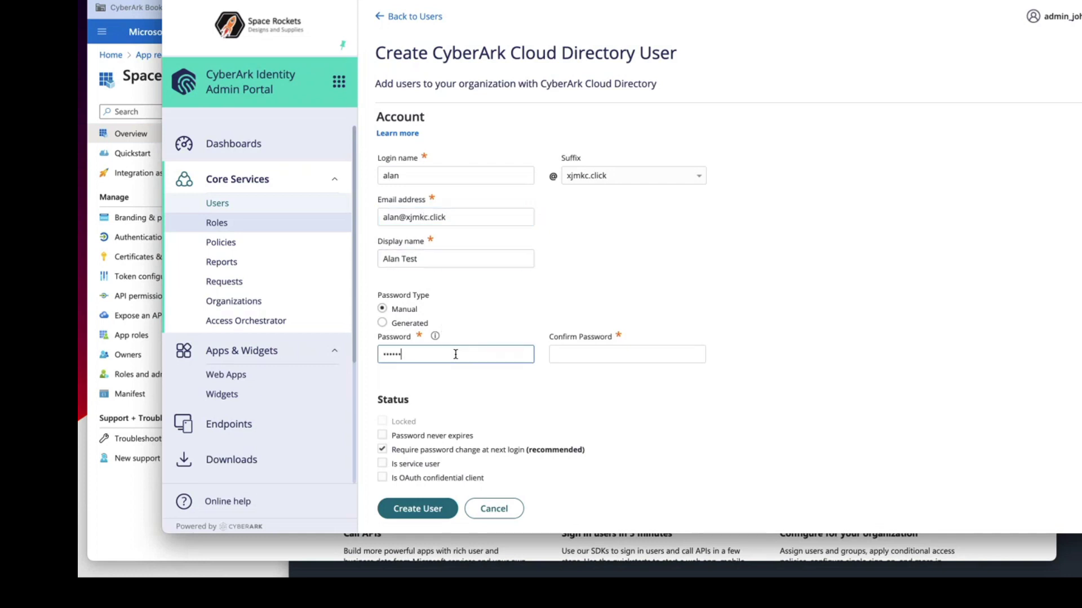
type("**")
key("Tab")
type("********")
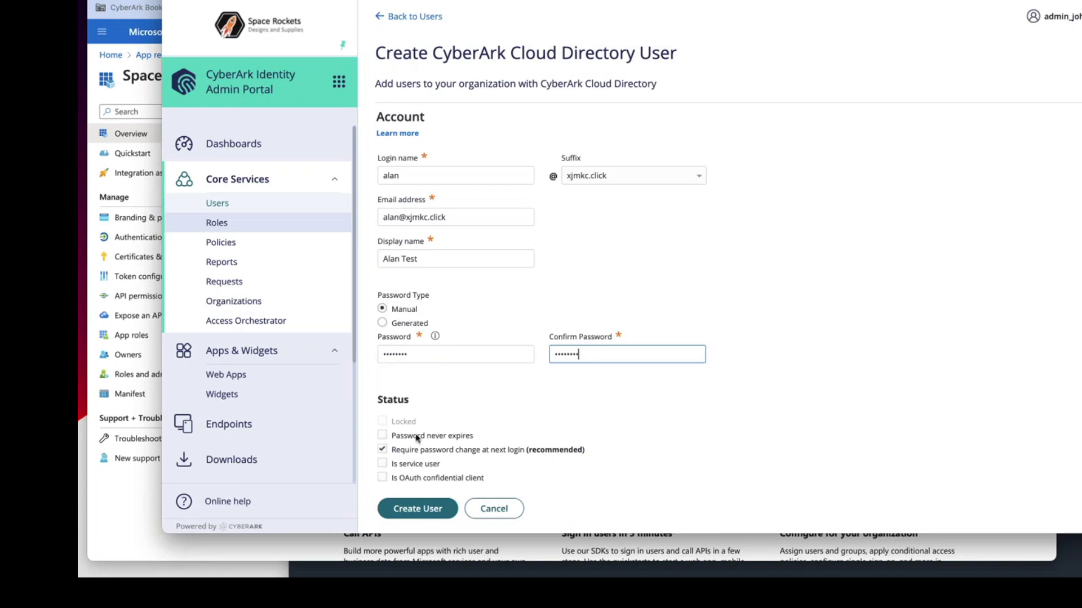
left_click(382, 449)
scroll(430, 449, "down", 5)
left_click(455, 473)
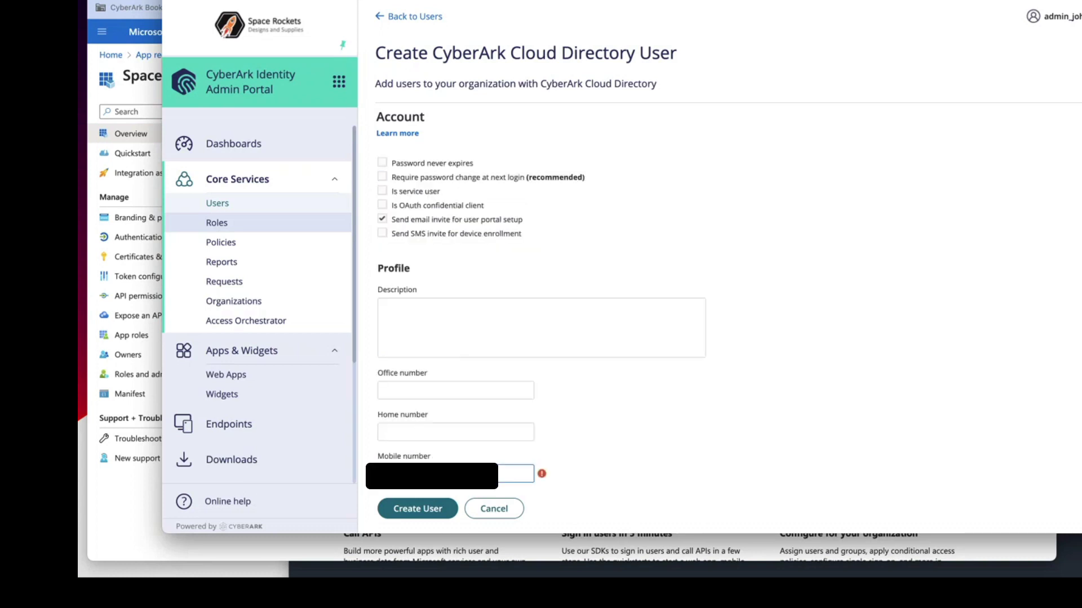
left_click(417, 509)
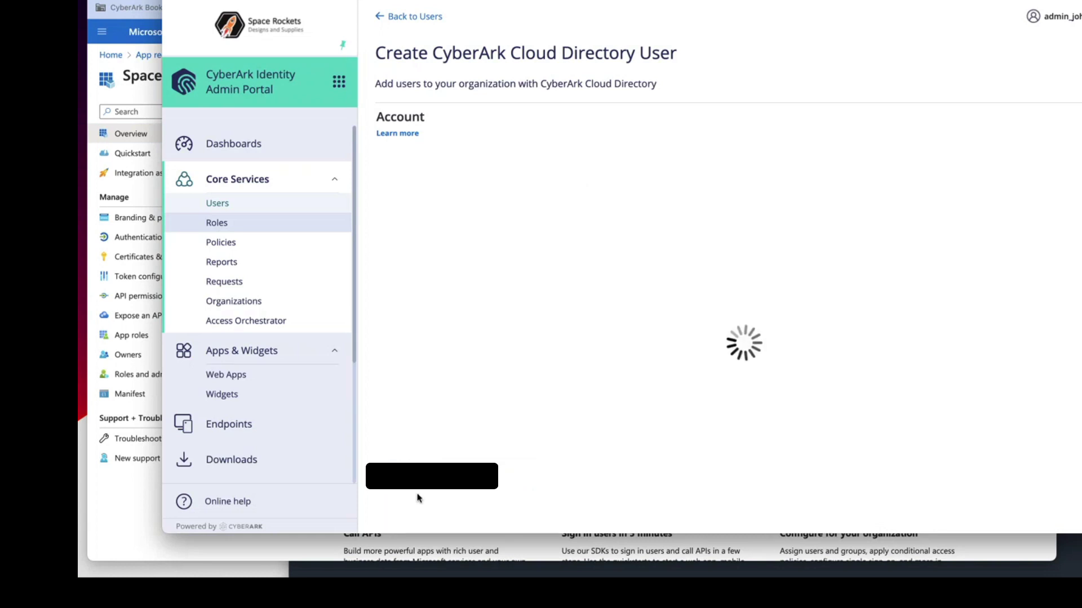
- Add the new test user as a member of the O365 Users role and save
left_click(228, 226)
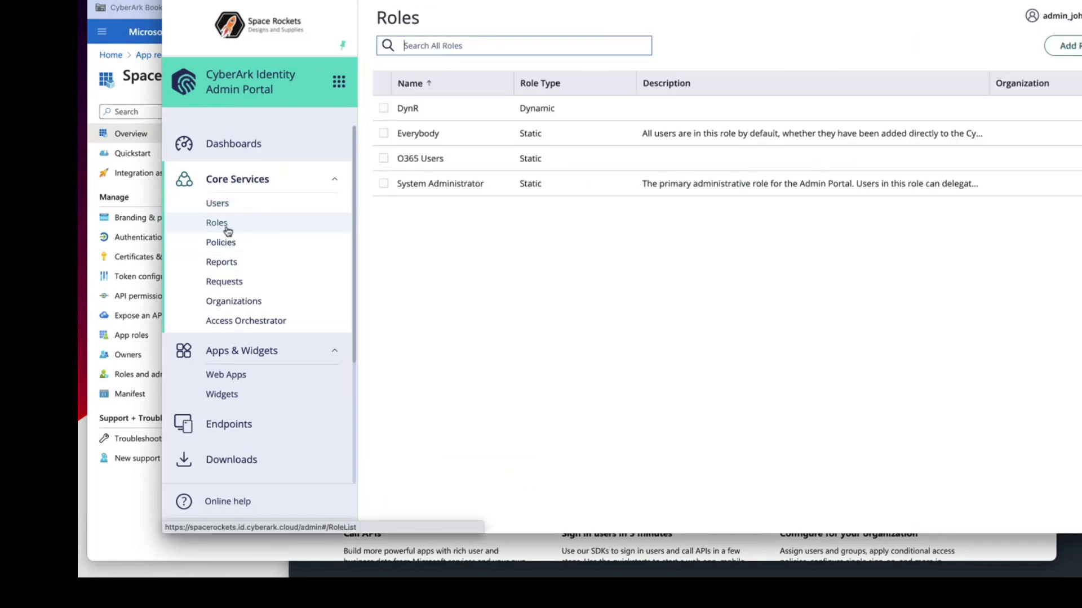
left_click(445, 160)
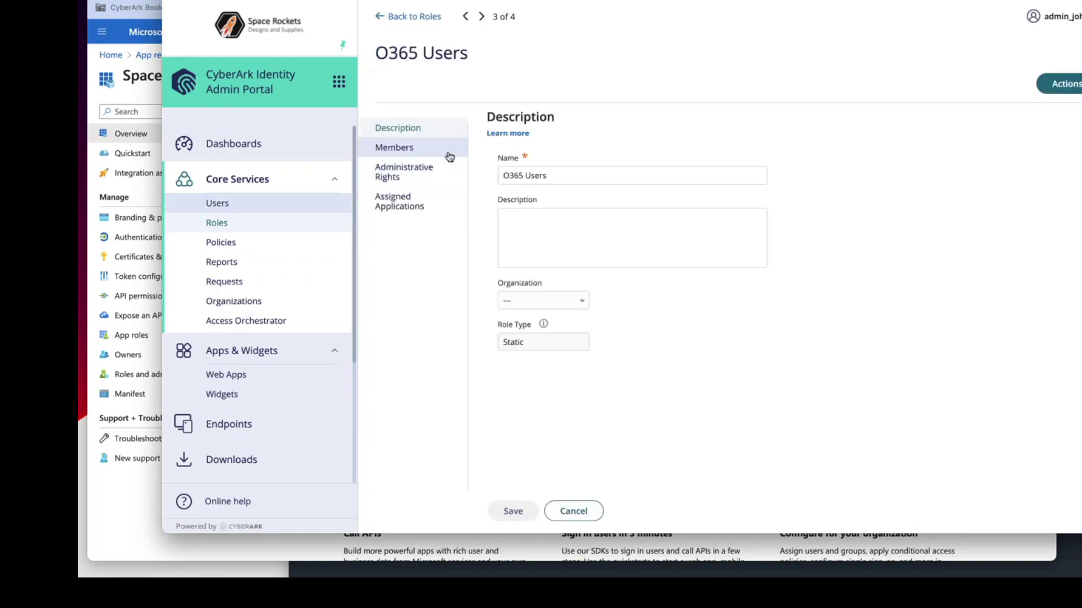
left_click(442, 151)
left_click(511, 167)
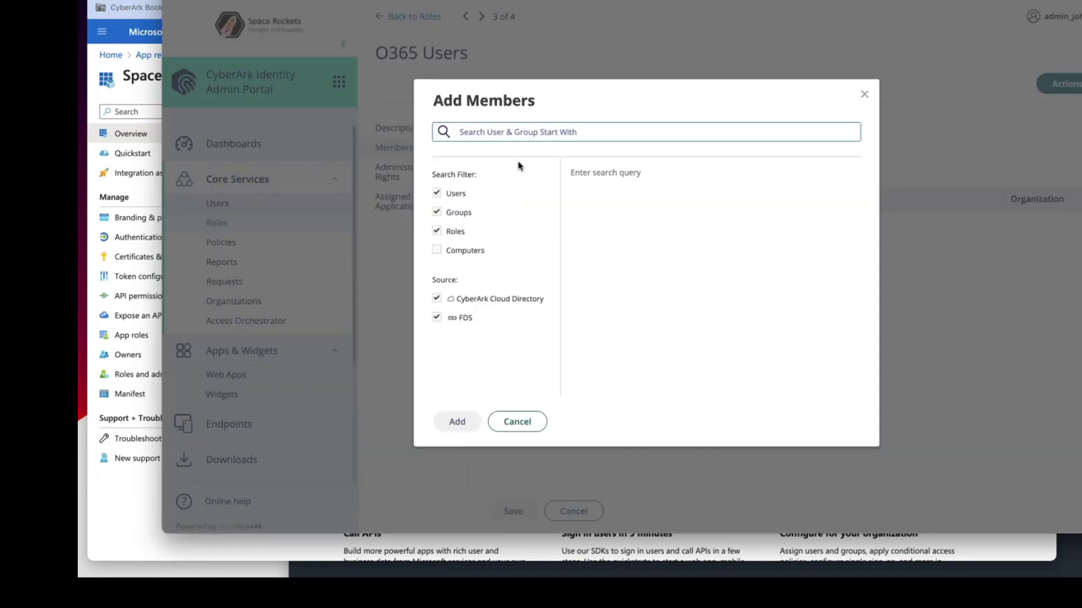
type("alan")
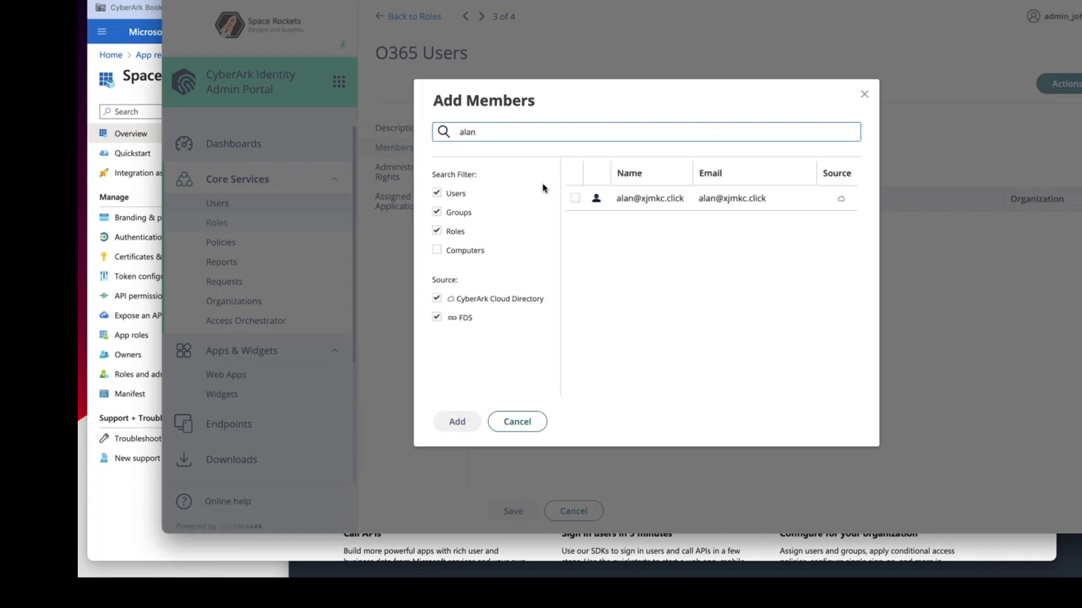
left_click(579, 204)
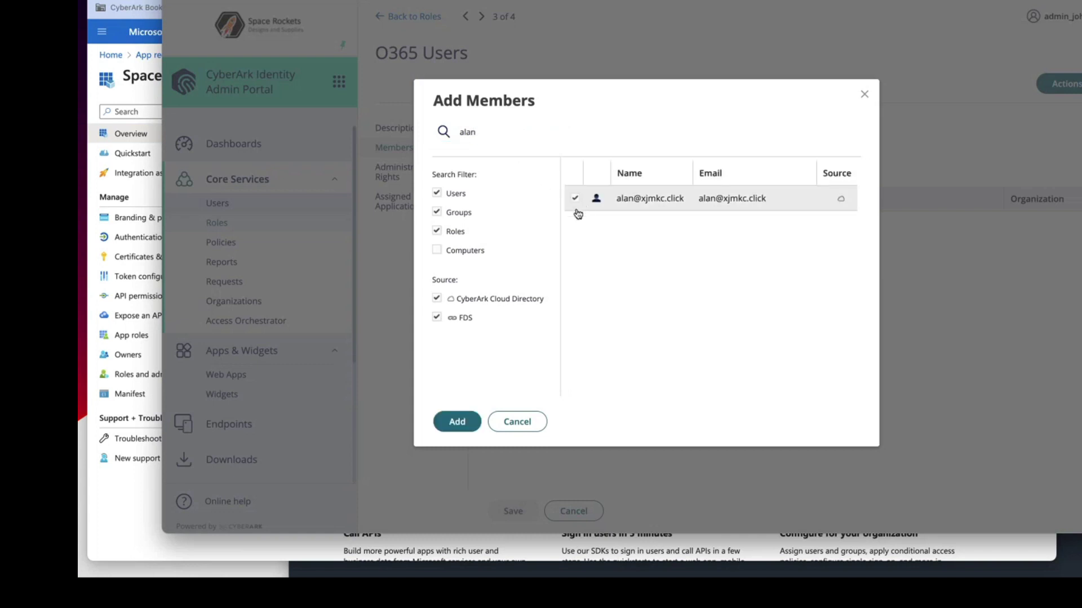
left_click(457, 422)
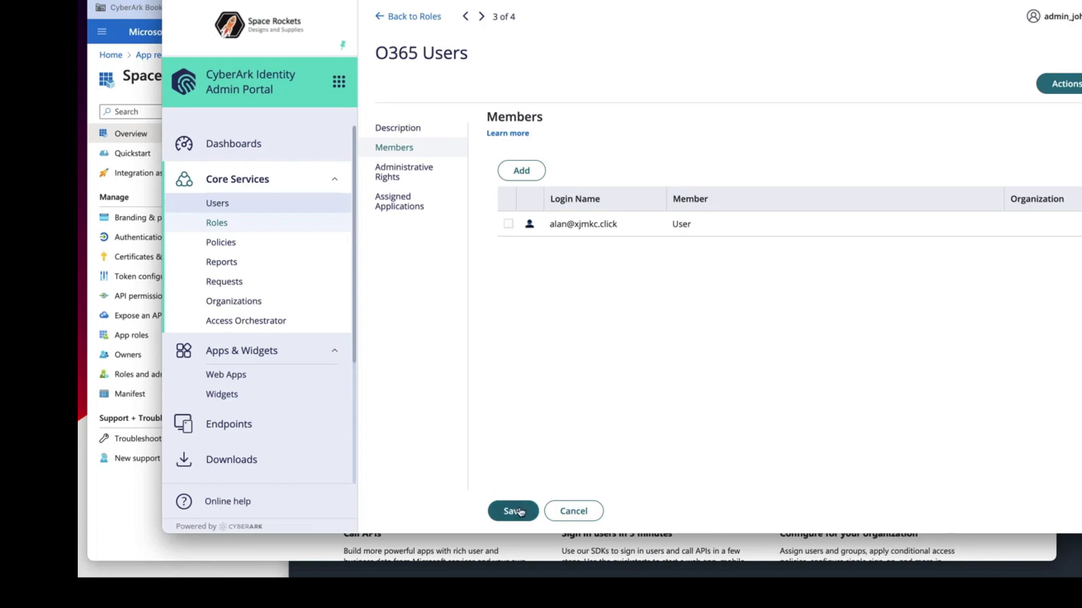
left_click(513, 511)
left_click(147, 509)
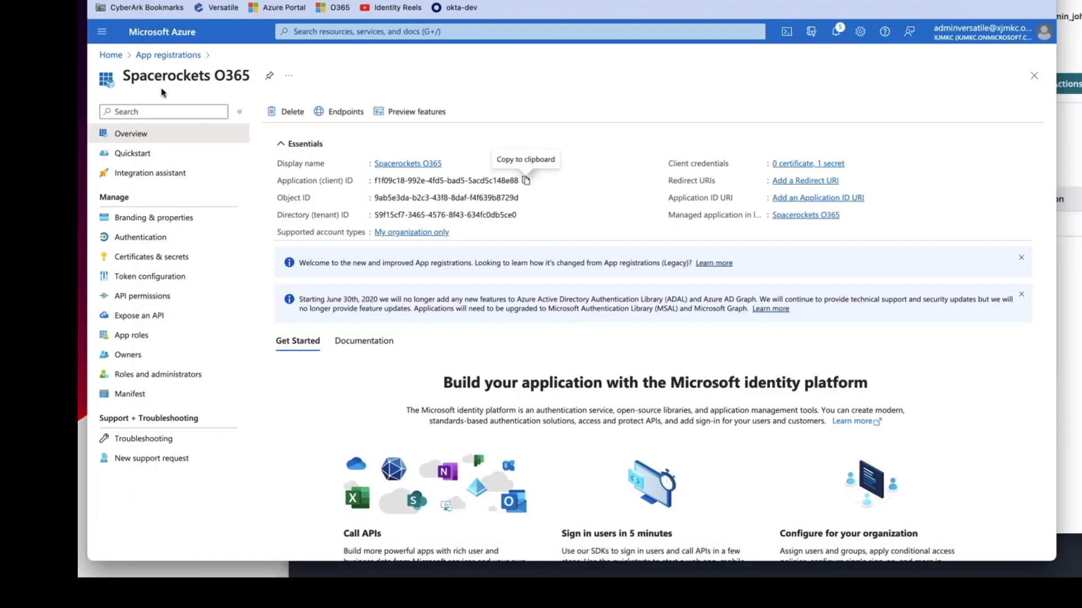
- Search the xjmkc directory's 21 users for the new test user and find no match
left_click(111, 55)
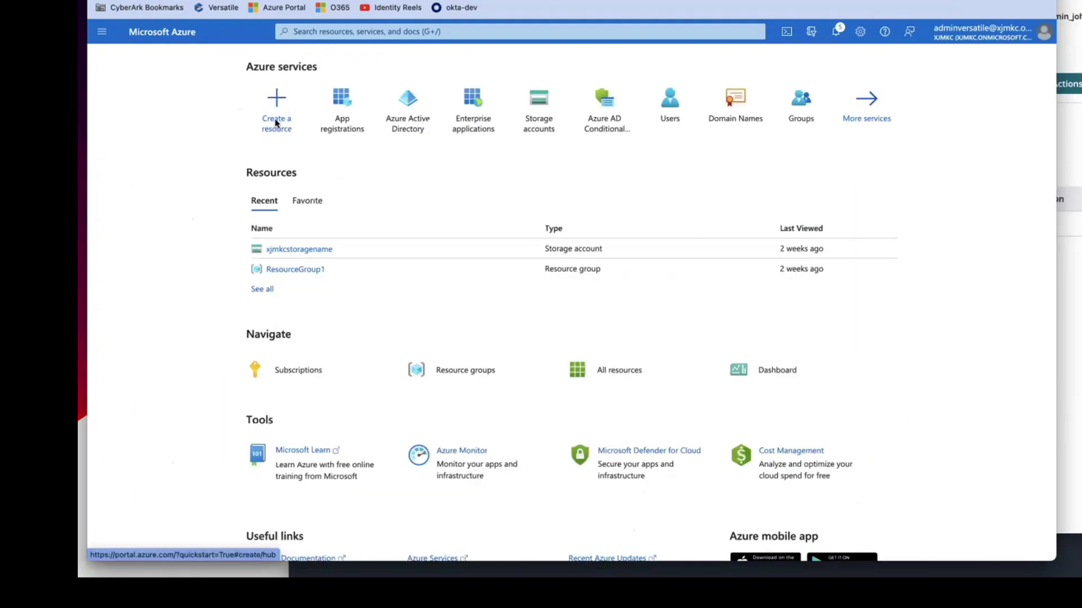
left_click(423, 129)
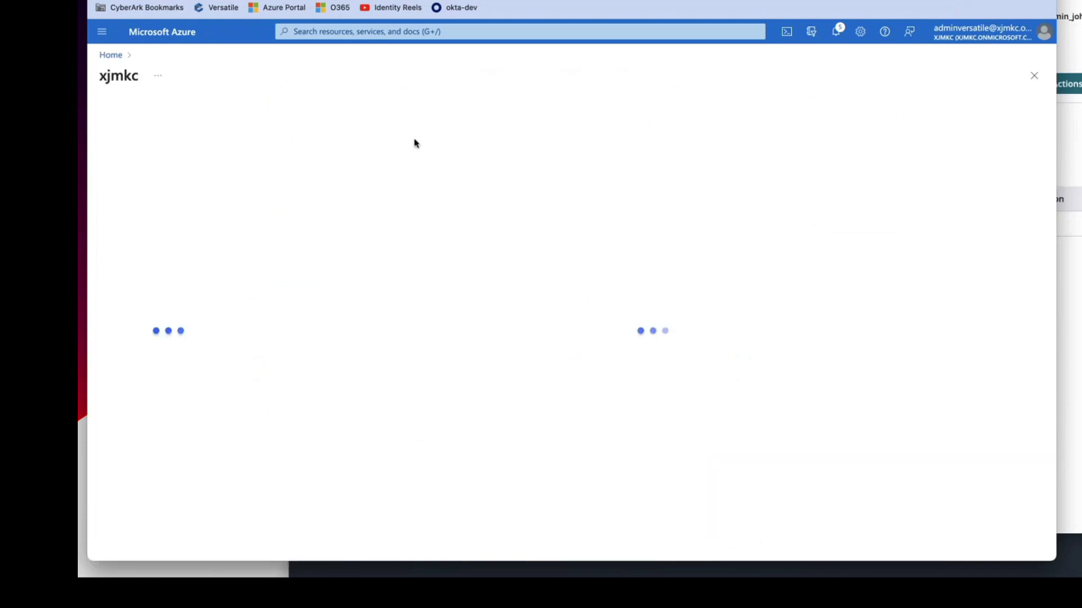
left_click(161, 214)
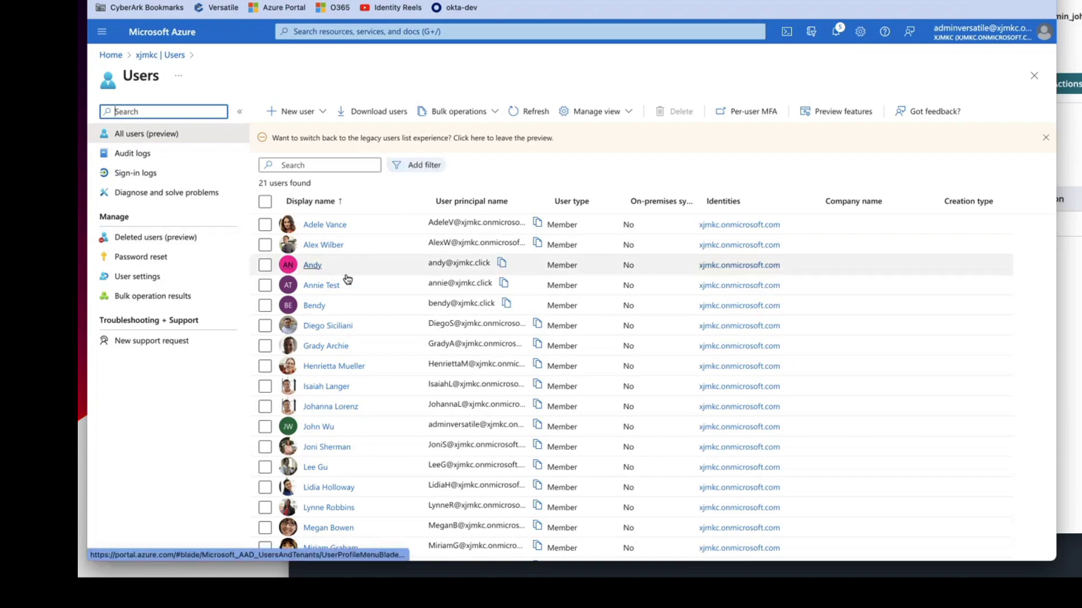
left_click(307, 165)
type("alan")
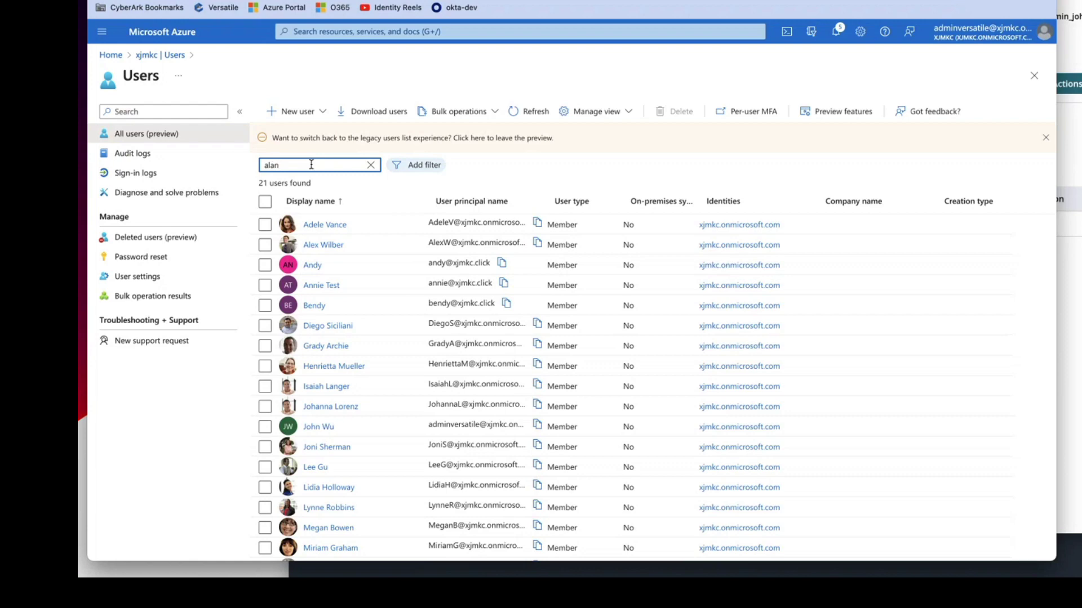
left_click(371, 165)
key("super+Tab")
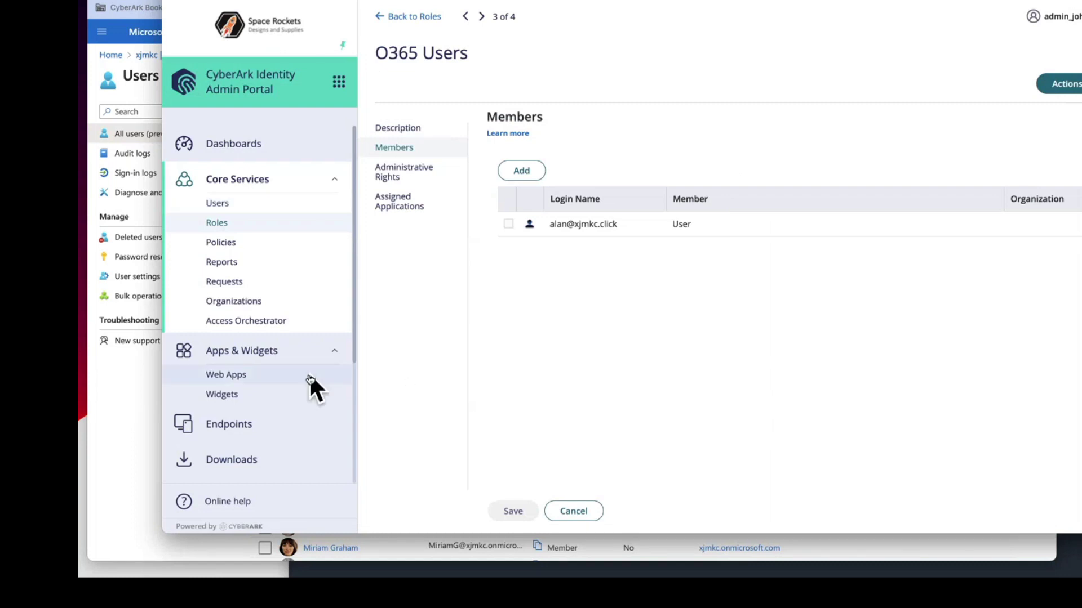
- Go to the user Outbound Provisioning settings and select Office 365 as the application
scroll(309, 378, "down", 3)
scroll(274, 402, "down", 1)
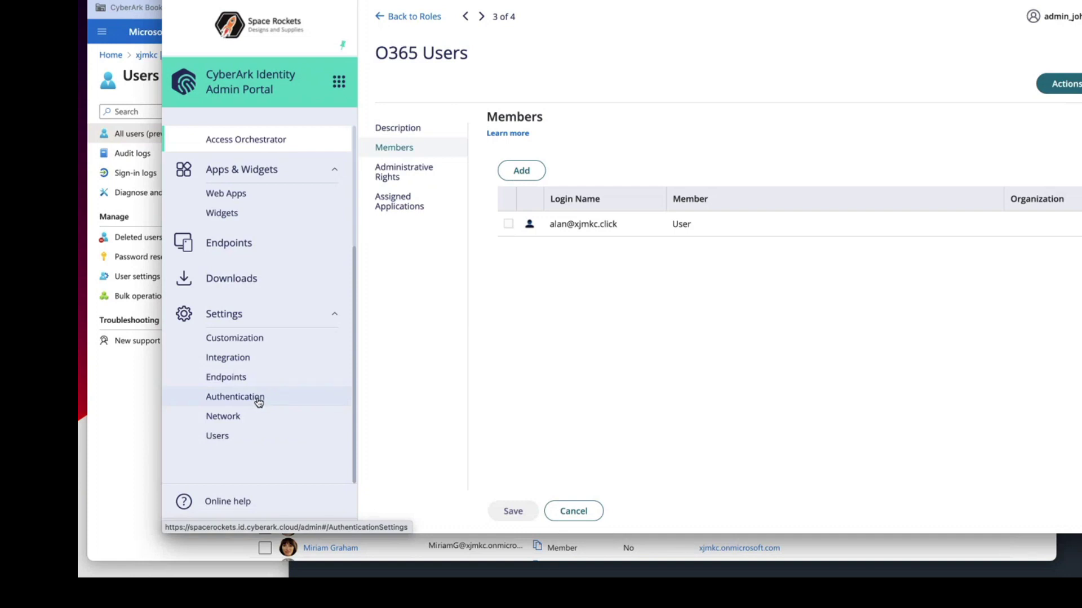
left_click(254, 436)
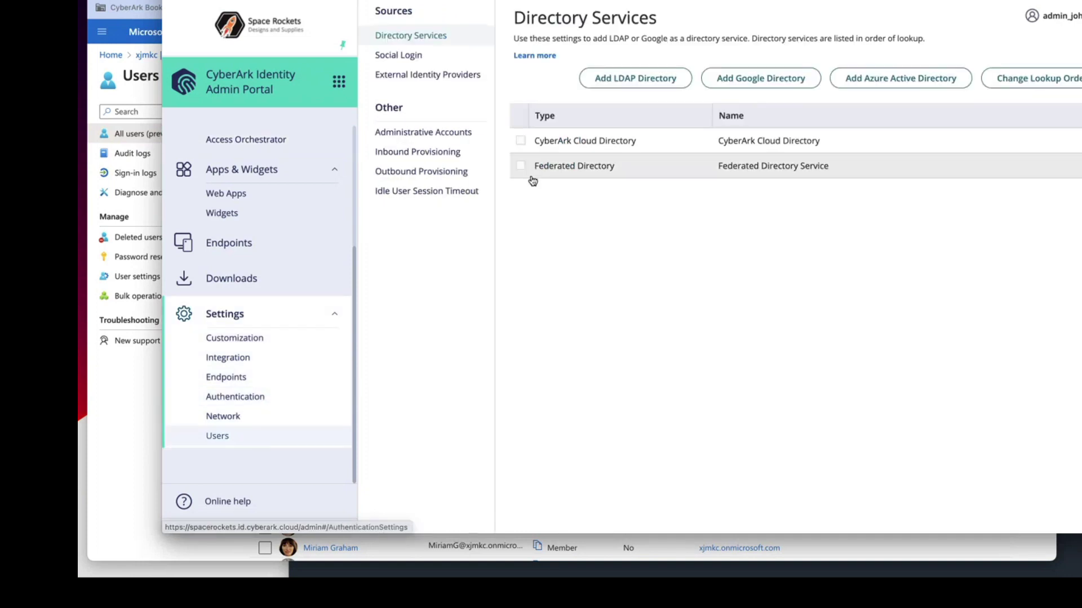
left_click(418, 172)
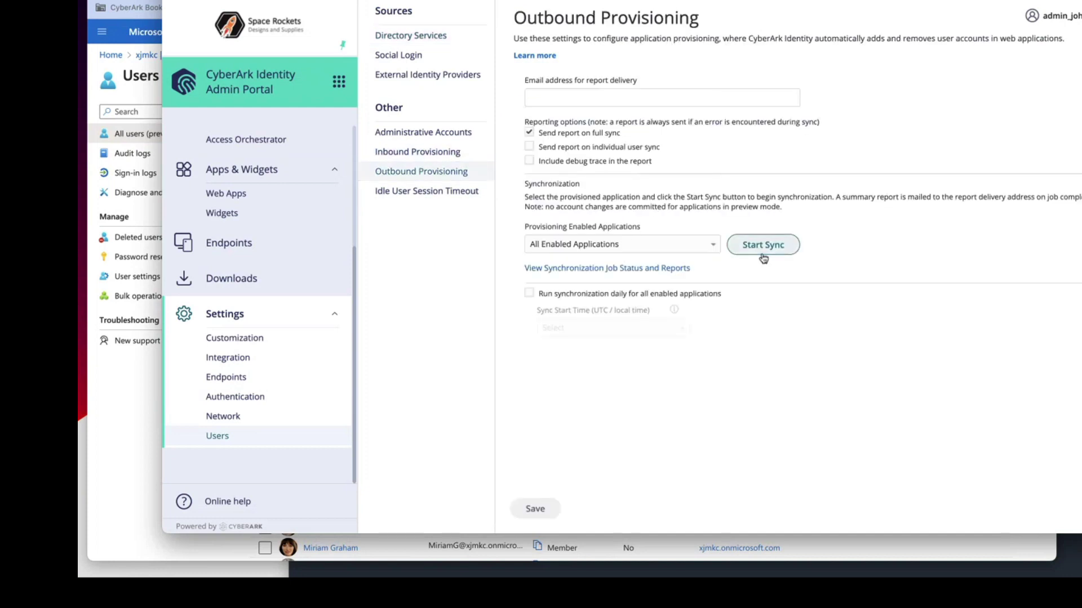
left_click(713, 244)
left_click(574, 276)
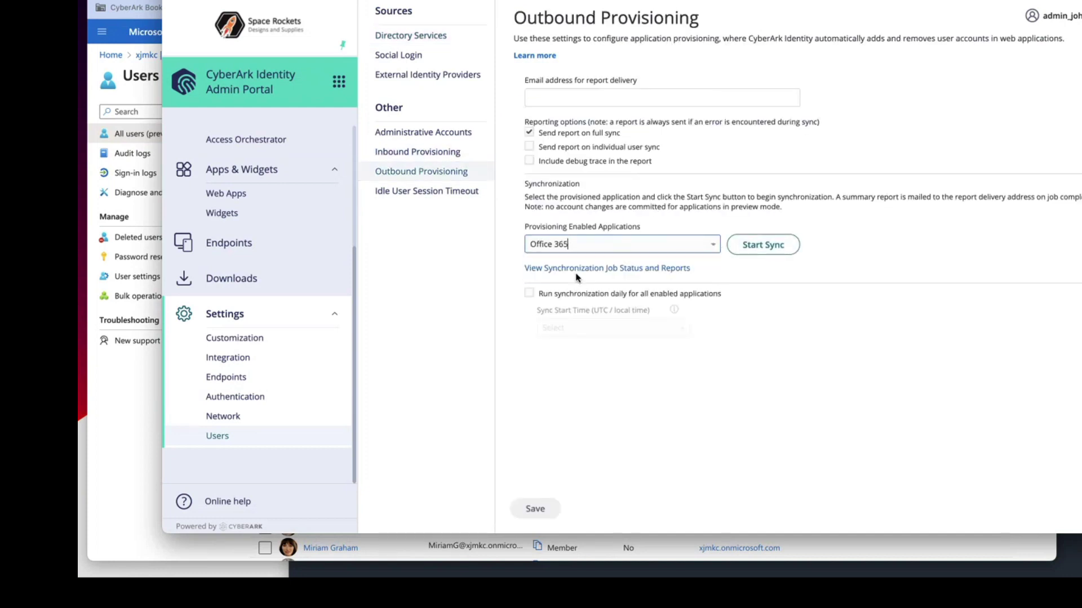
- Start a full Office 365 sync with caching bypassed and view the synchronization job reports
left_click(762, 246)
left_click(533, 269)
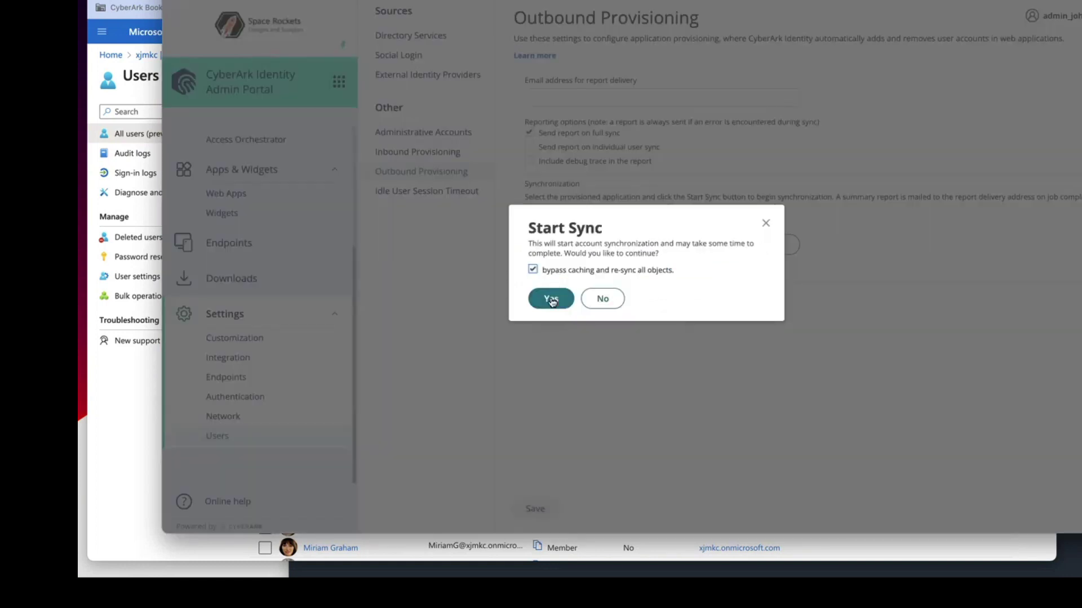
left_click(551, 299)
left_click(579, 288)
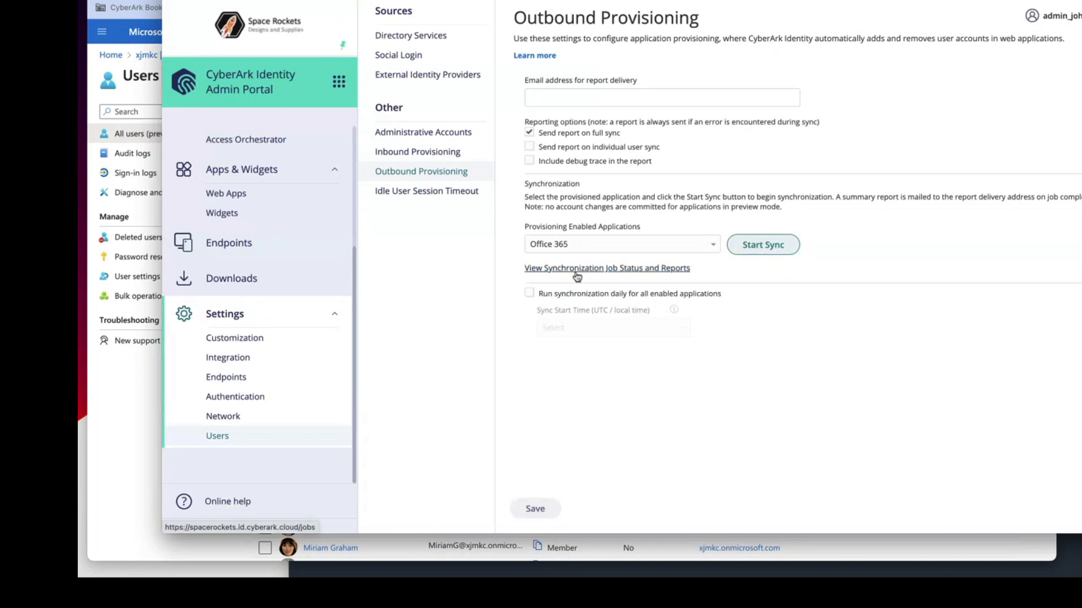
left_click(577, 269)
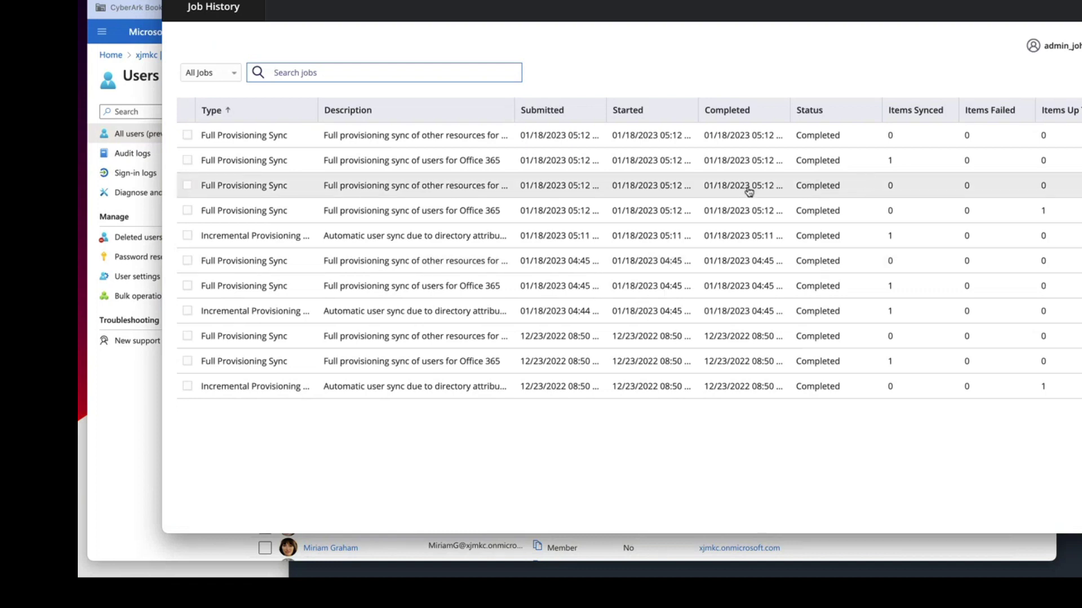
- Check the Office 365 full user sync report showing the updated user, then return to Azure's user list
left_click(886, 163)
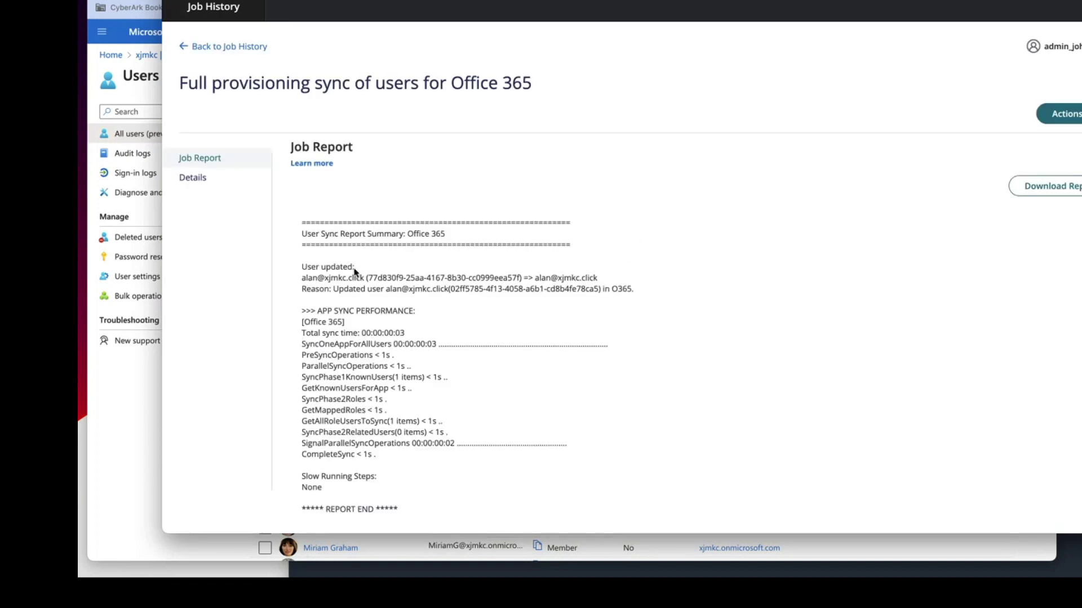
left_click_drag(302, 279, 364, 279)
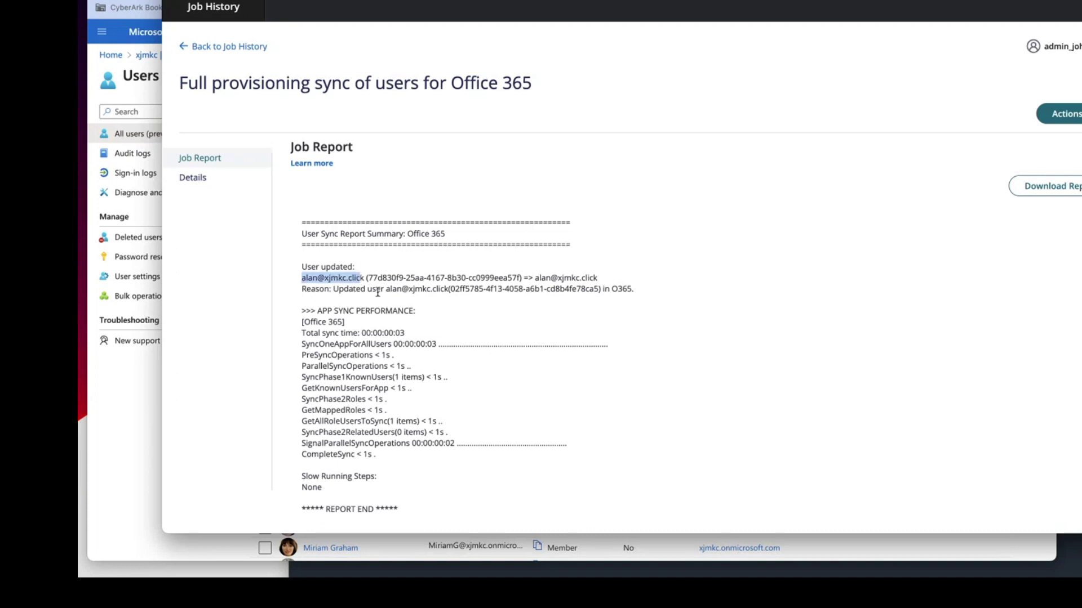
scroll(399, 471, "down", 2)
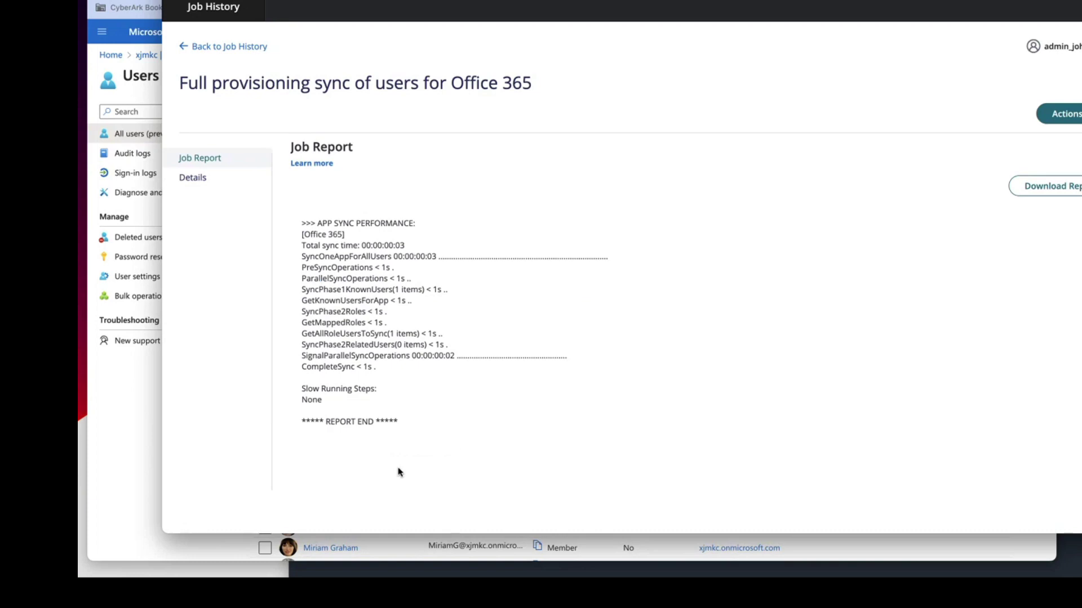
scroll(399, 471, "up", 2)
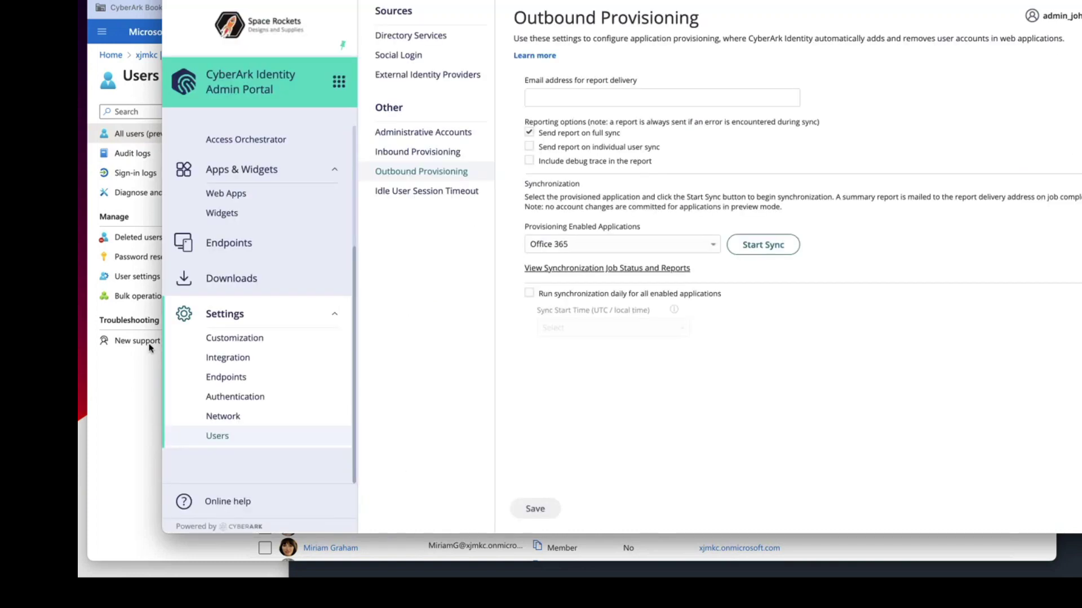
left_click(133, 391)
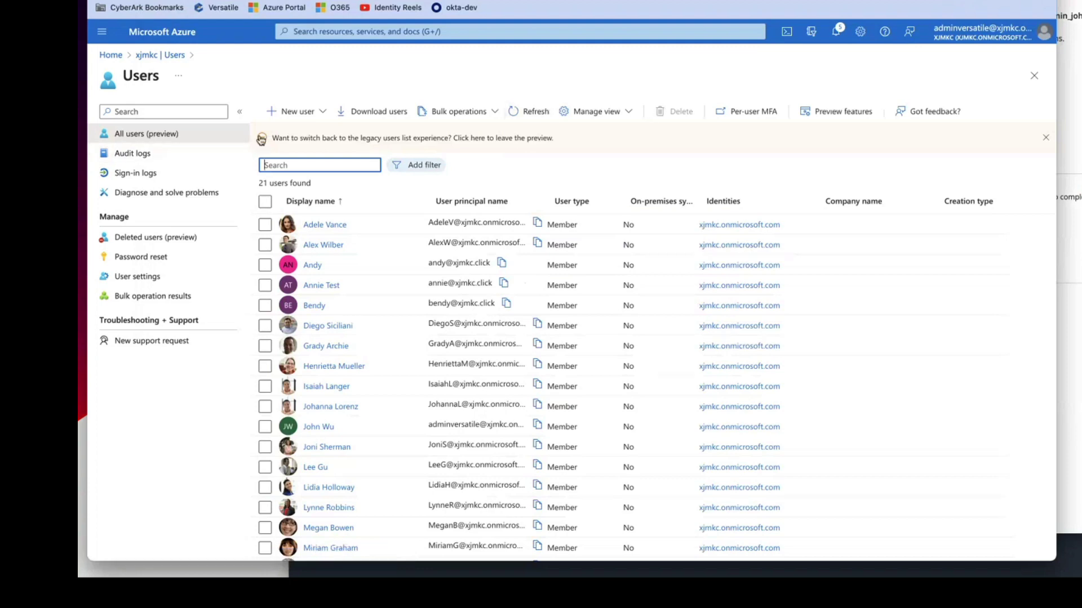
- Refresh the Azure Users list to show 22 users, then open a new private browser window
left_click(513, 113)
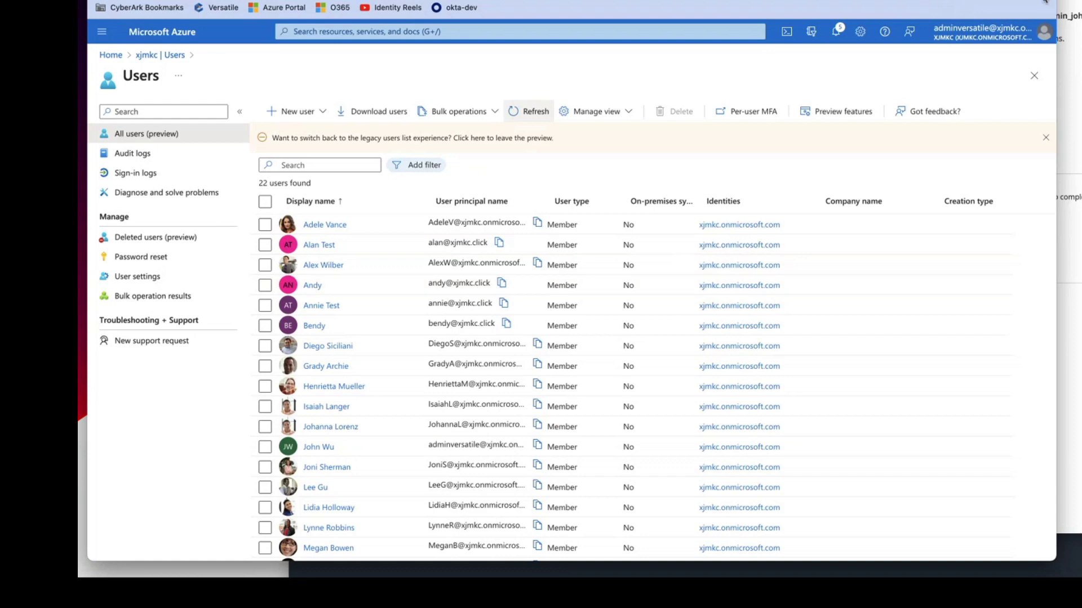
left_click(157, 1)
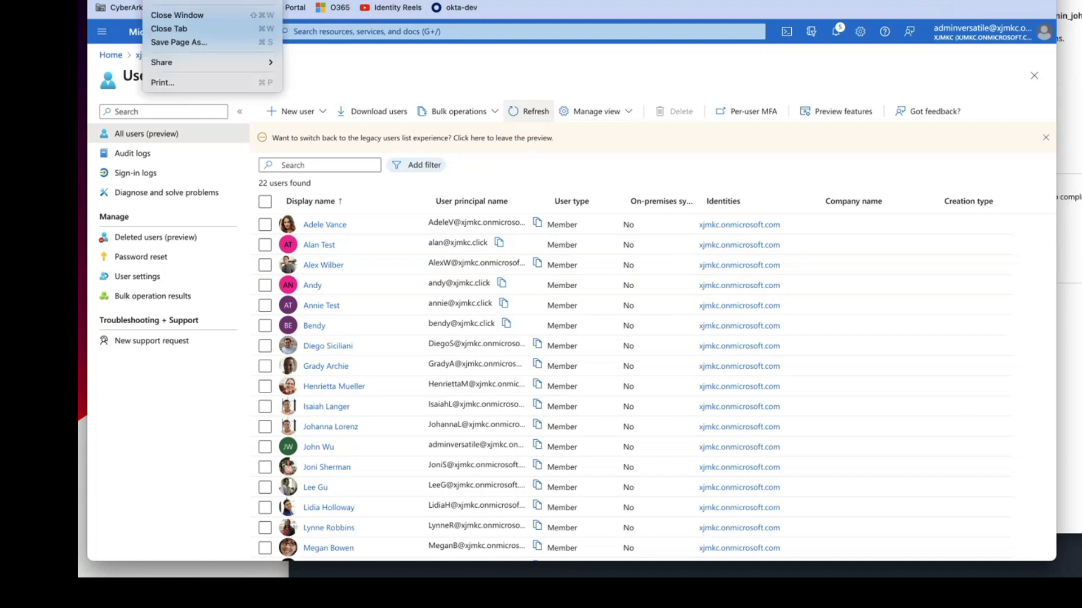
key("super+shift+n")
- On the Office 365 sign-in page, submit the new user's e-mail address to reach the CyberArk login
left_click(240, 87)
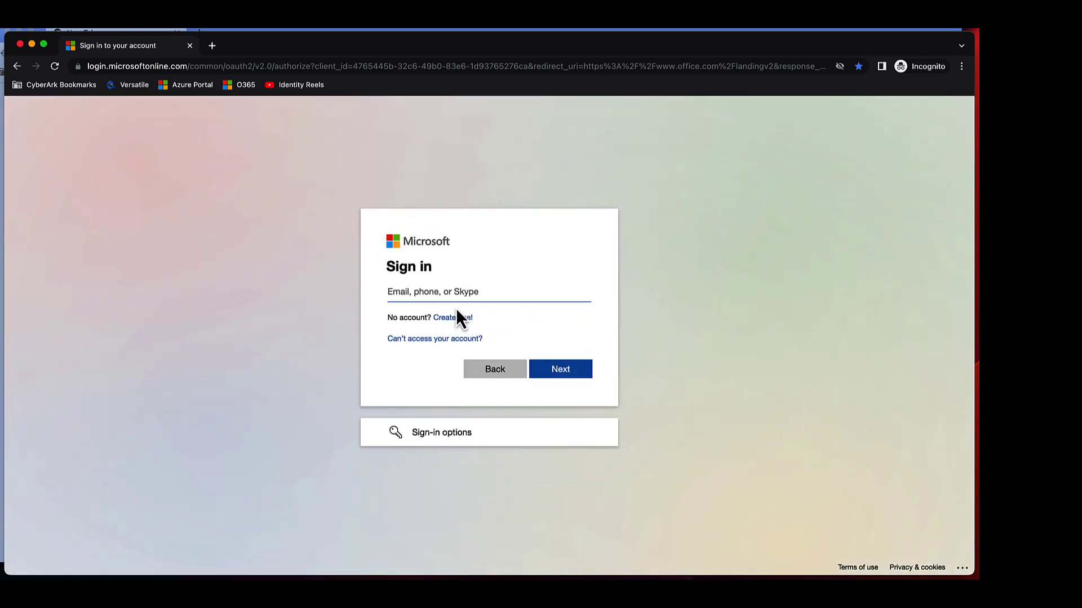
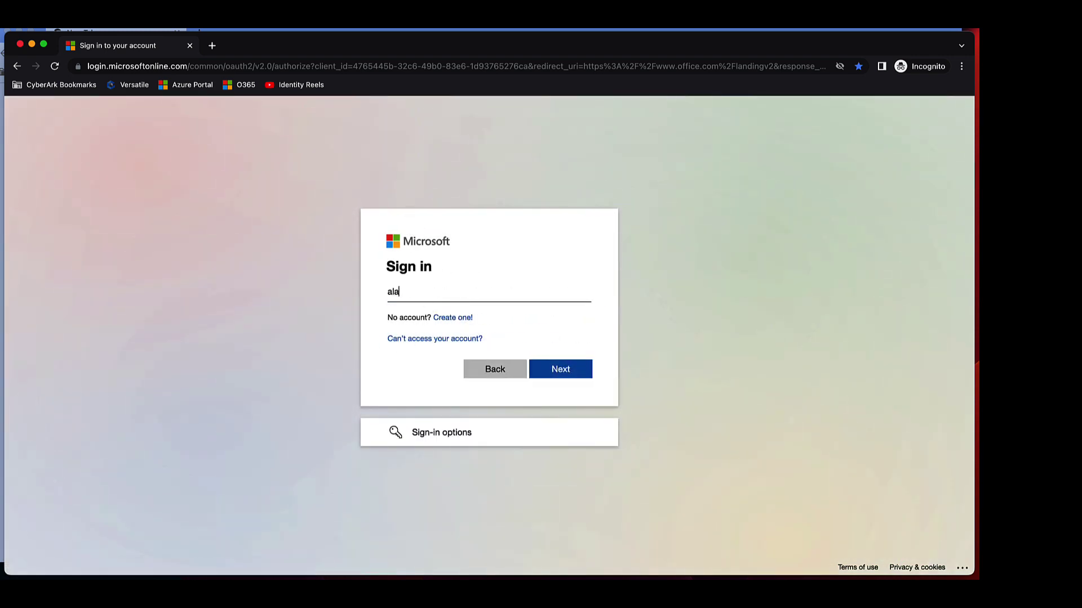
key("Return")
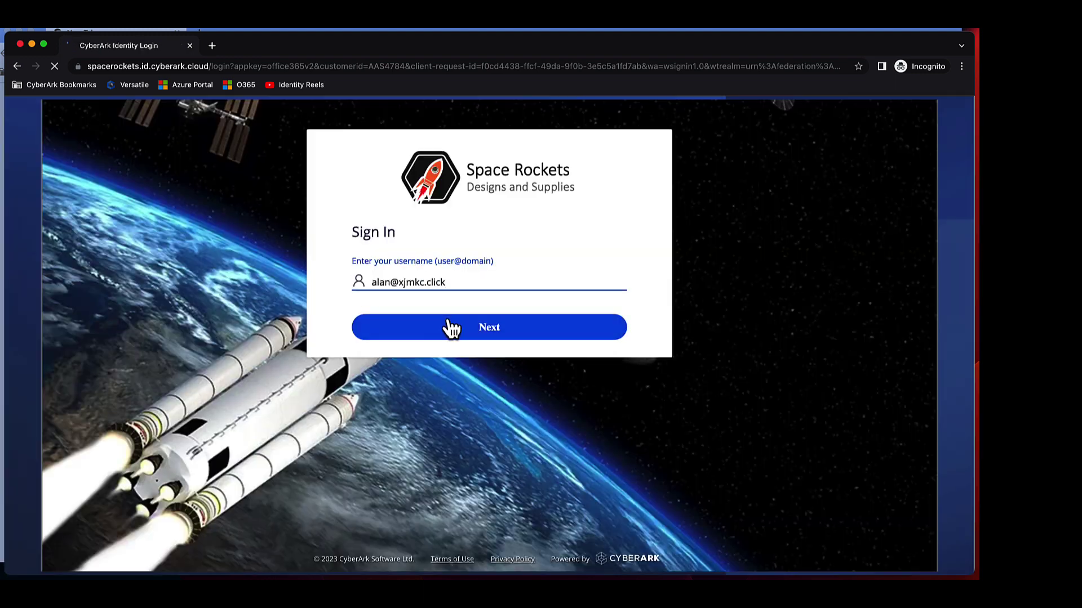
- Enter the user's password and choose Text Message verification to receive a sign-in code
left_click(462, 332)
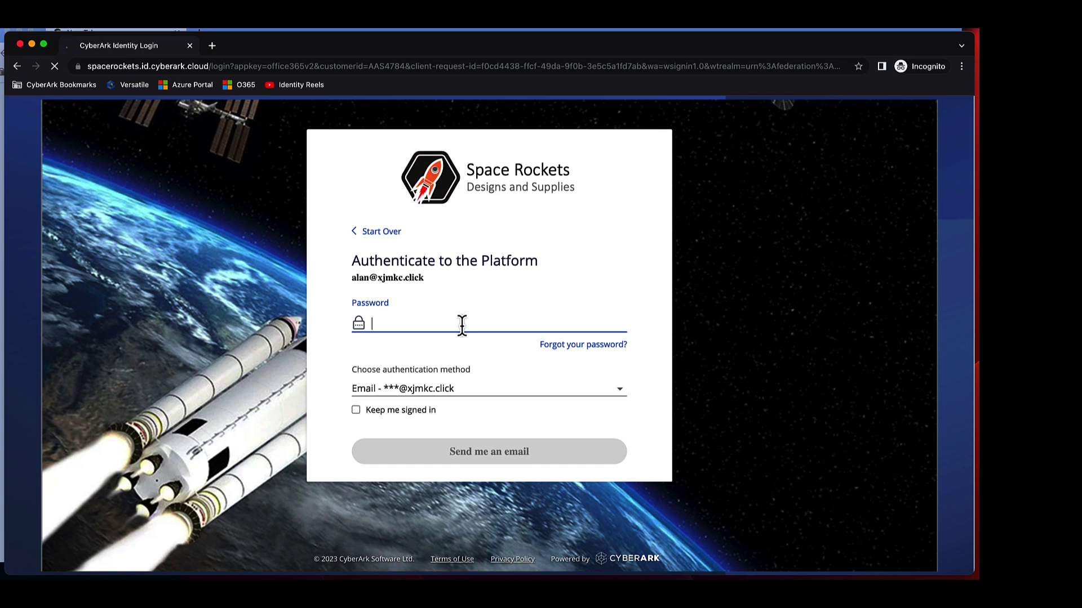
type("********")
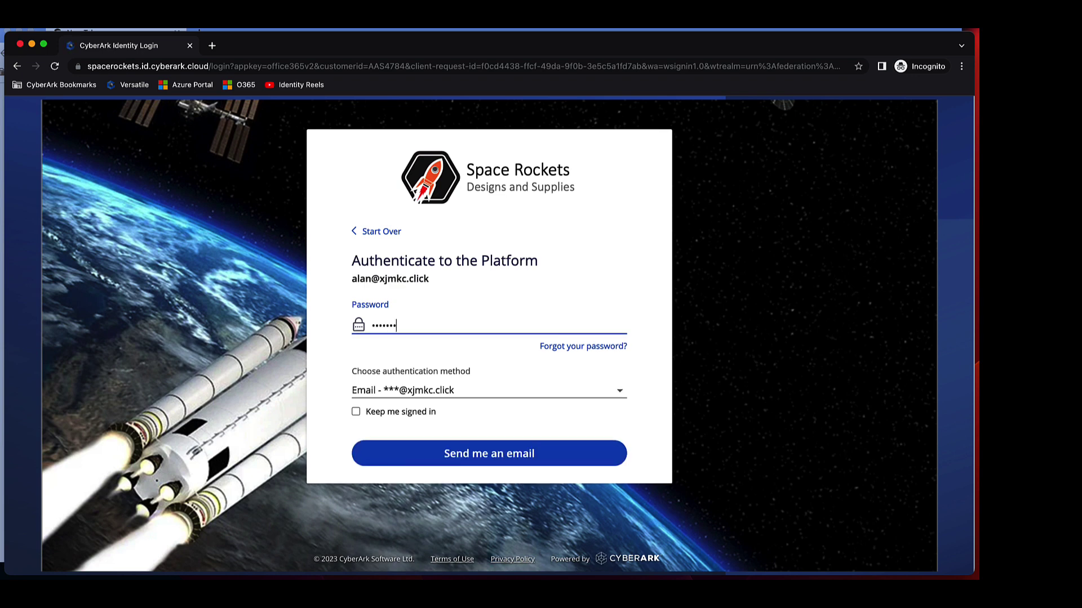
left_click(482, 390)
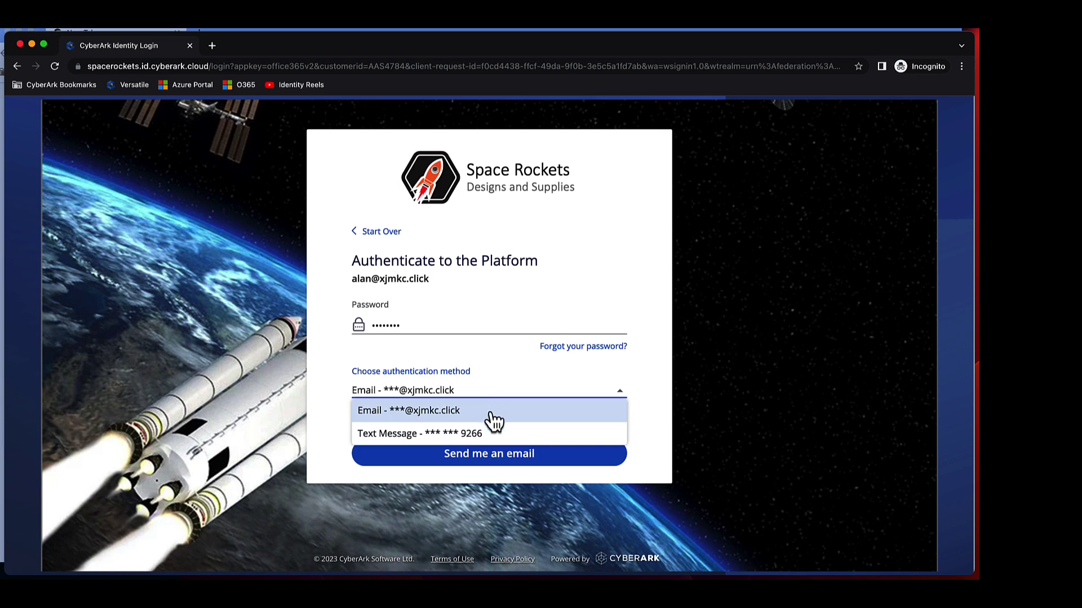
left_click(475, 435)
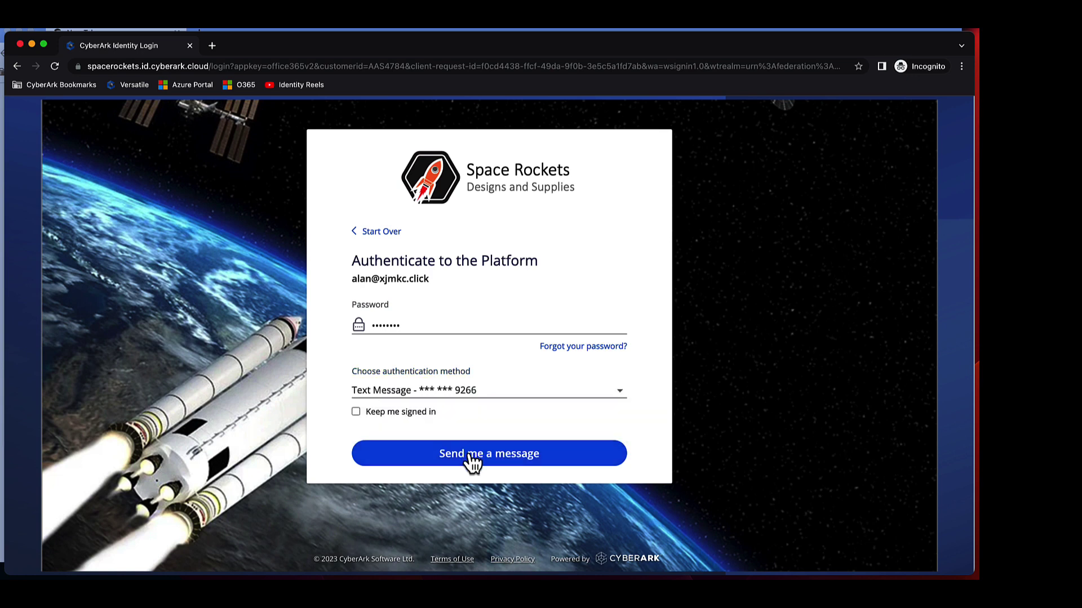
left_click(471, 458)
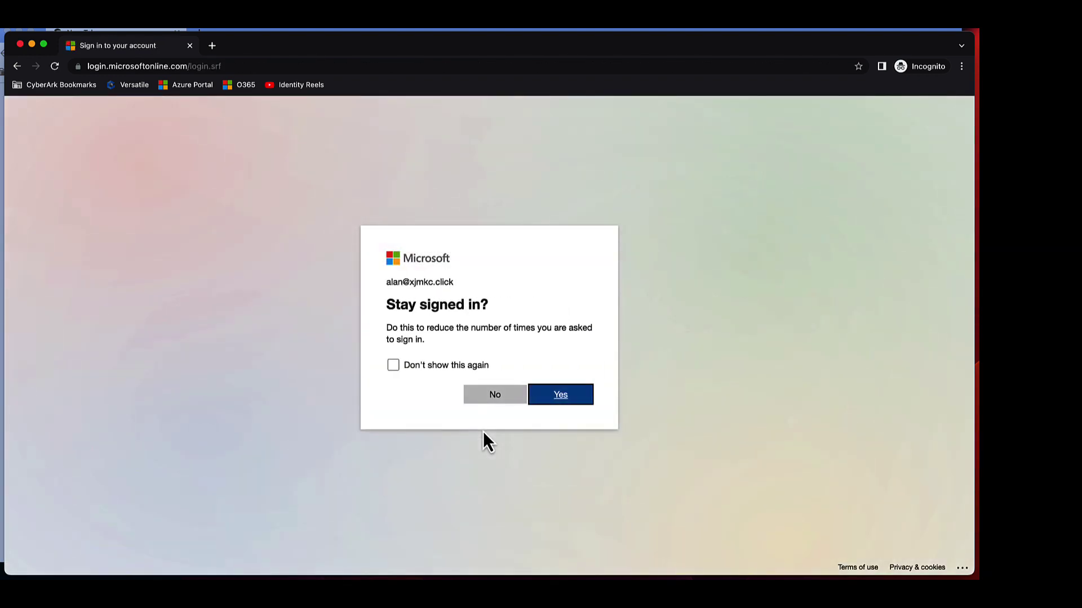
- Decline staying signed in and view the account panel from the AT avatar on the Microsoft 365 home page
left_click(490, 395)
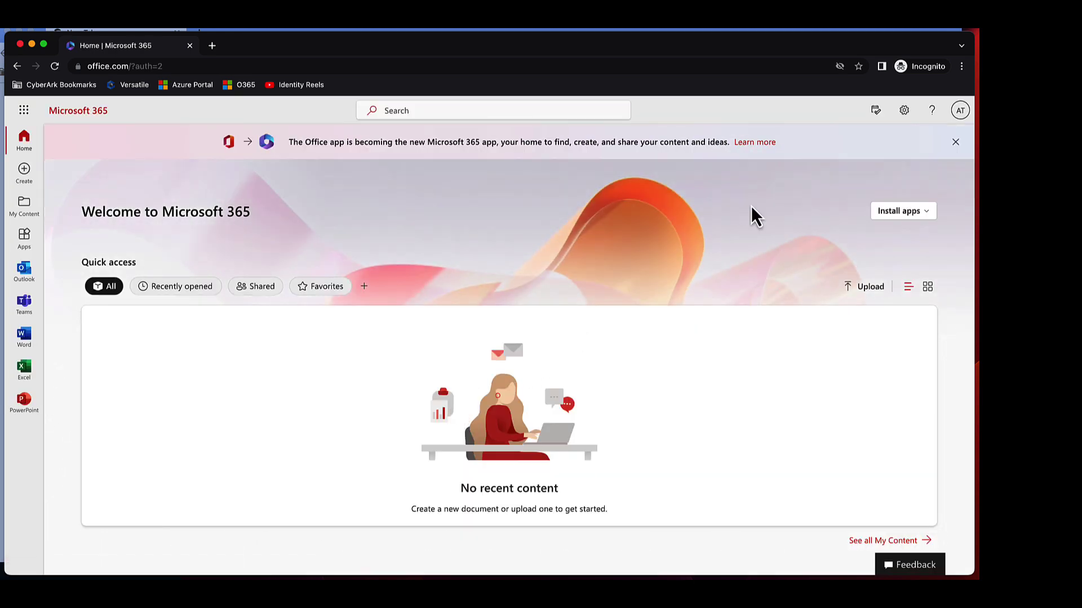
left_click(960, 110)
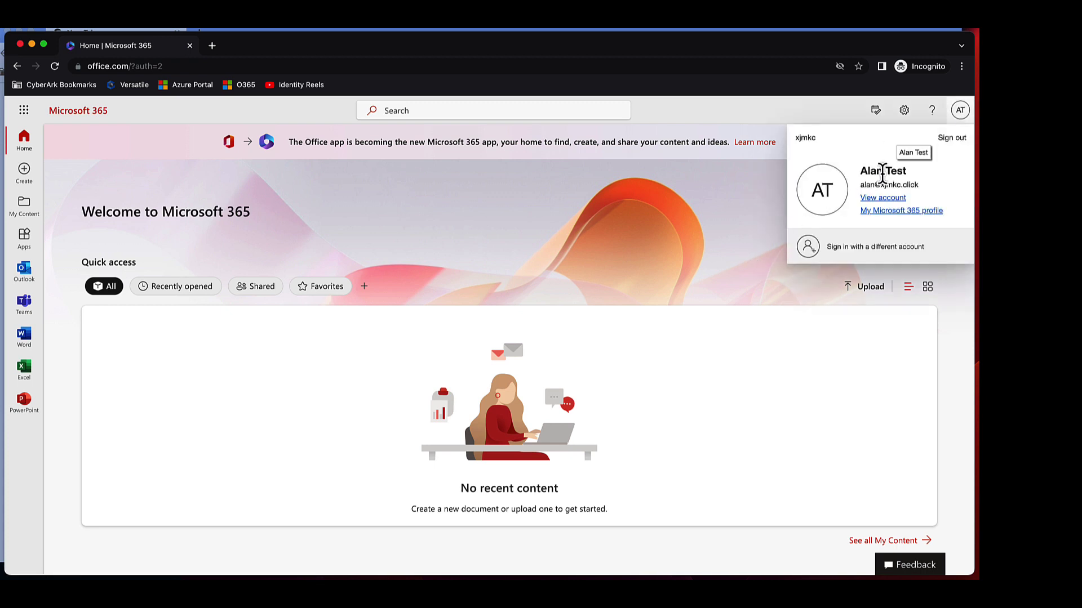